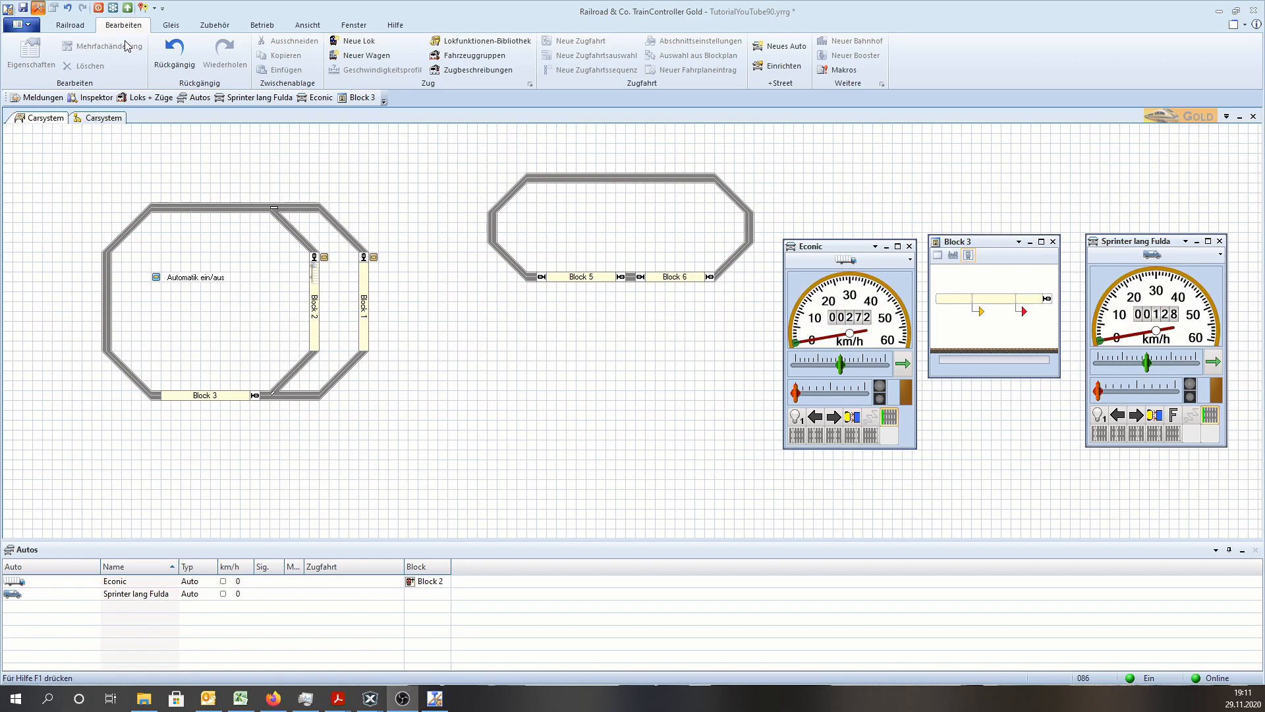
Step: Place an Umschalter directly beside the signal at the upper end of Block 2 and return to selection mode
left_click(227, 29)
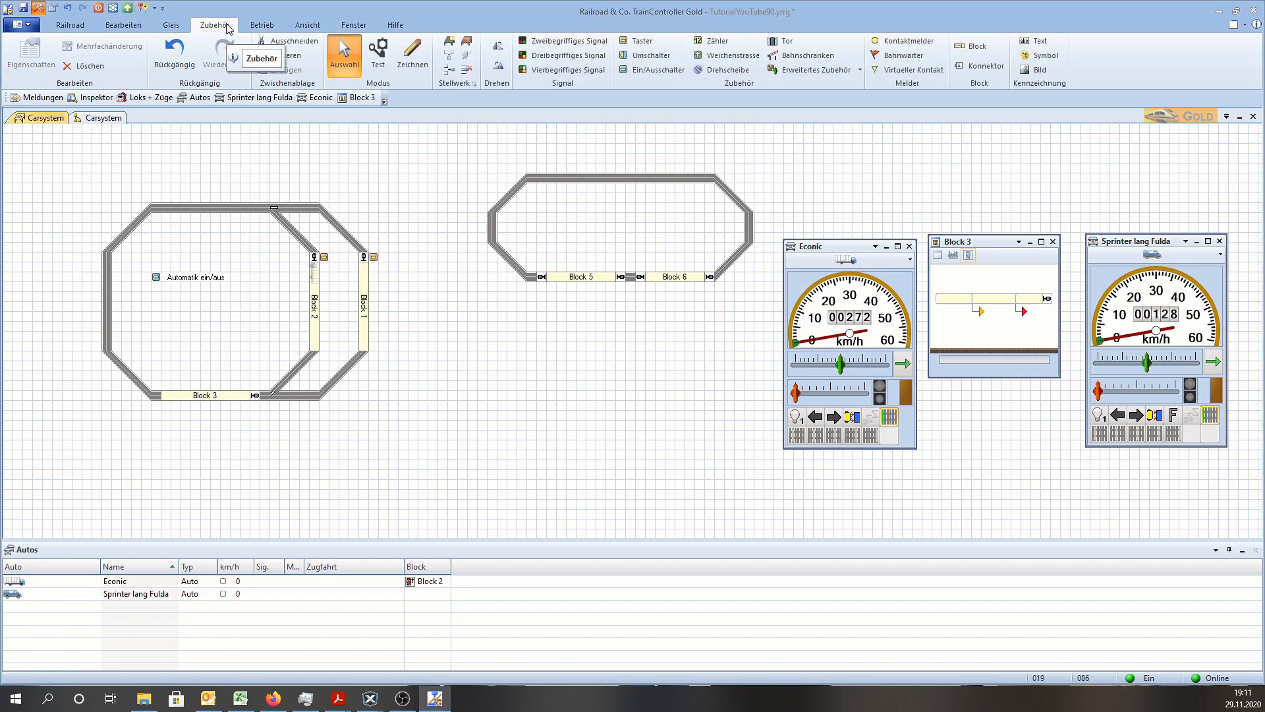
left_click(649, 56)
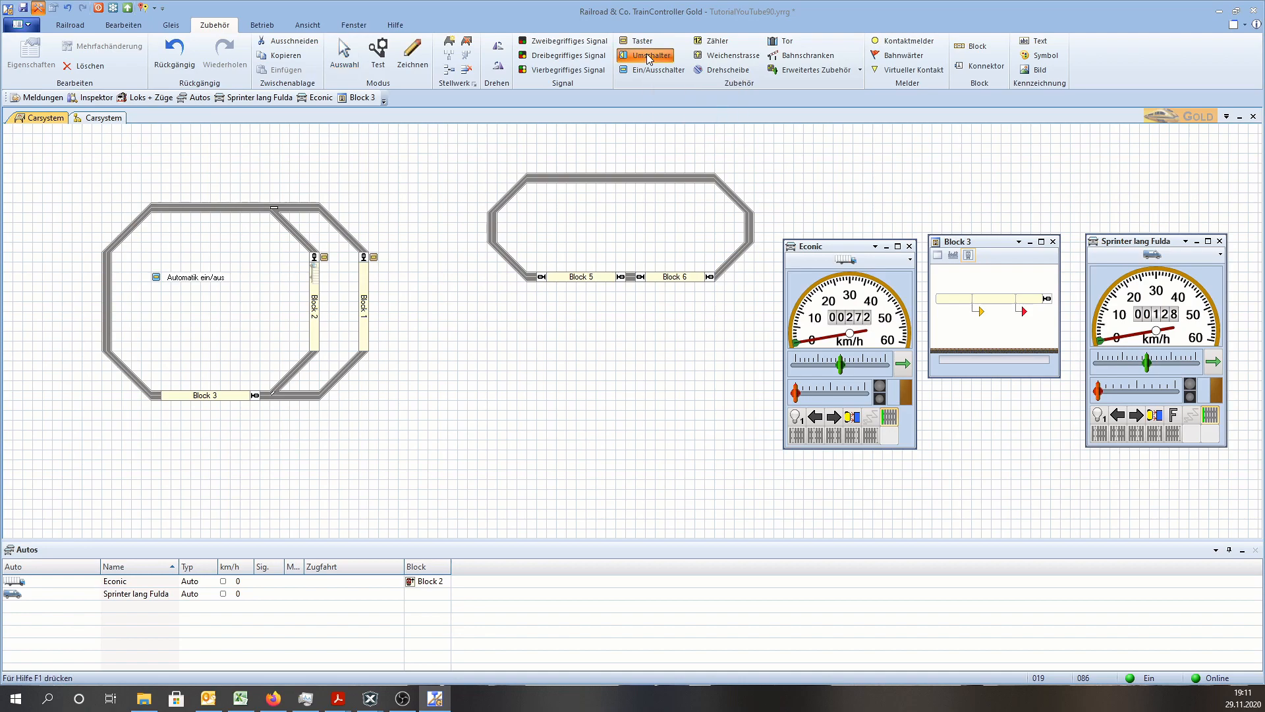
left_click(303, 257)
left_click(344, 69)
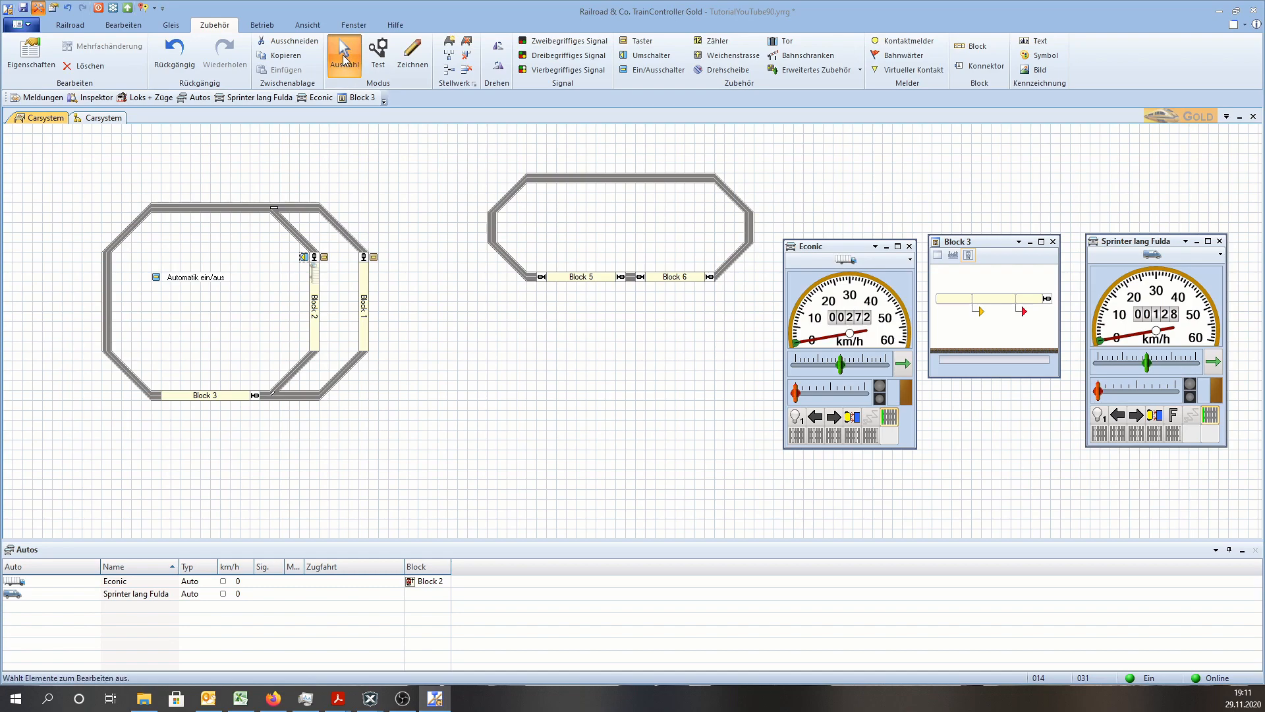
Step: Open the new Umschalter's properties and name it "Optische Stoppstelle Block2"
double_click(302, 257)
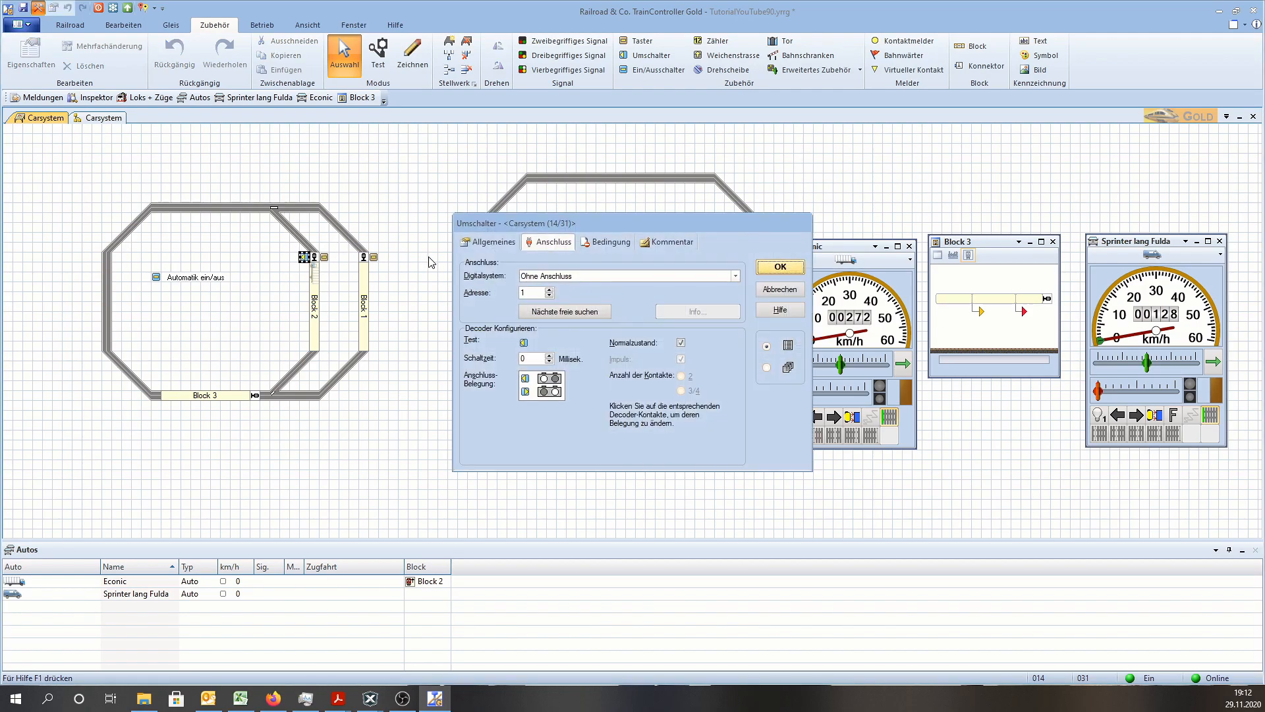
left_click(469, 242)
left_click(571, 301)
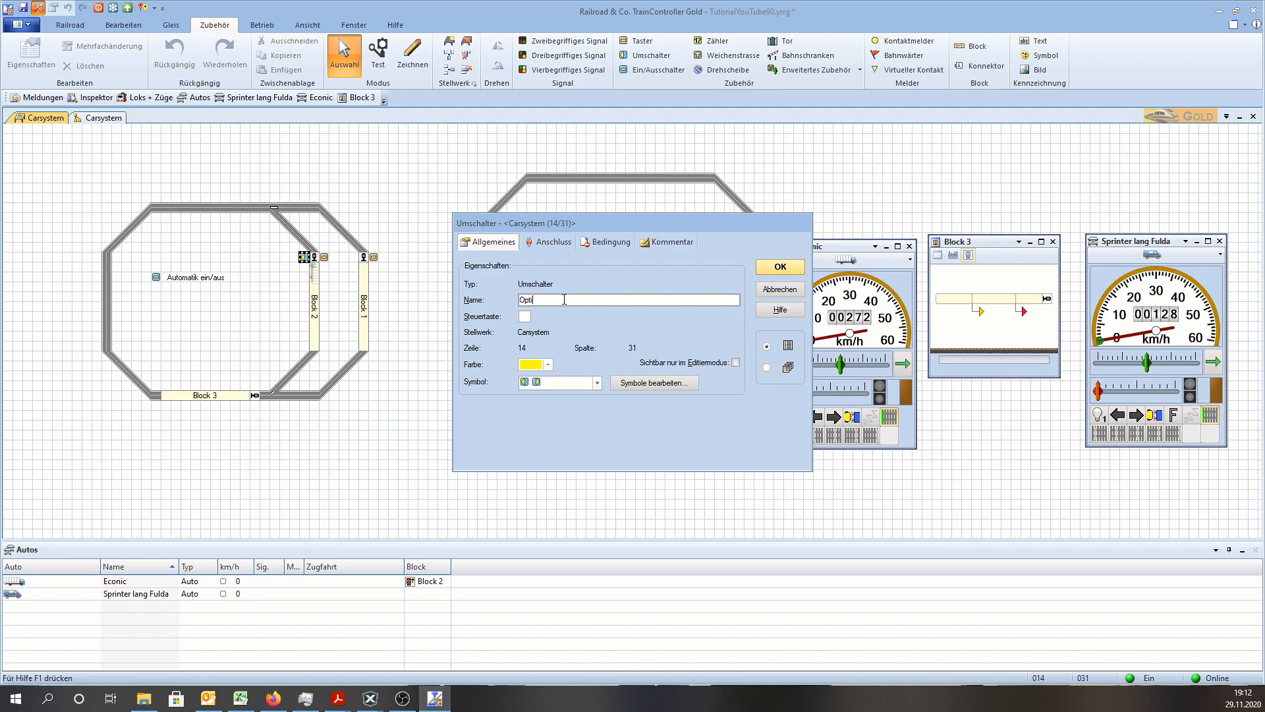
type("sch")
type("e Stoppstelle Block2")
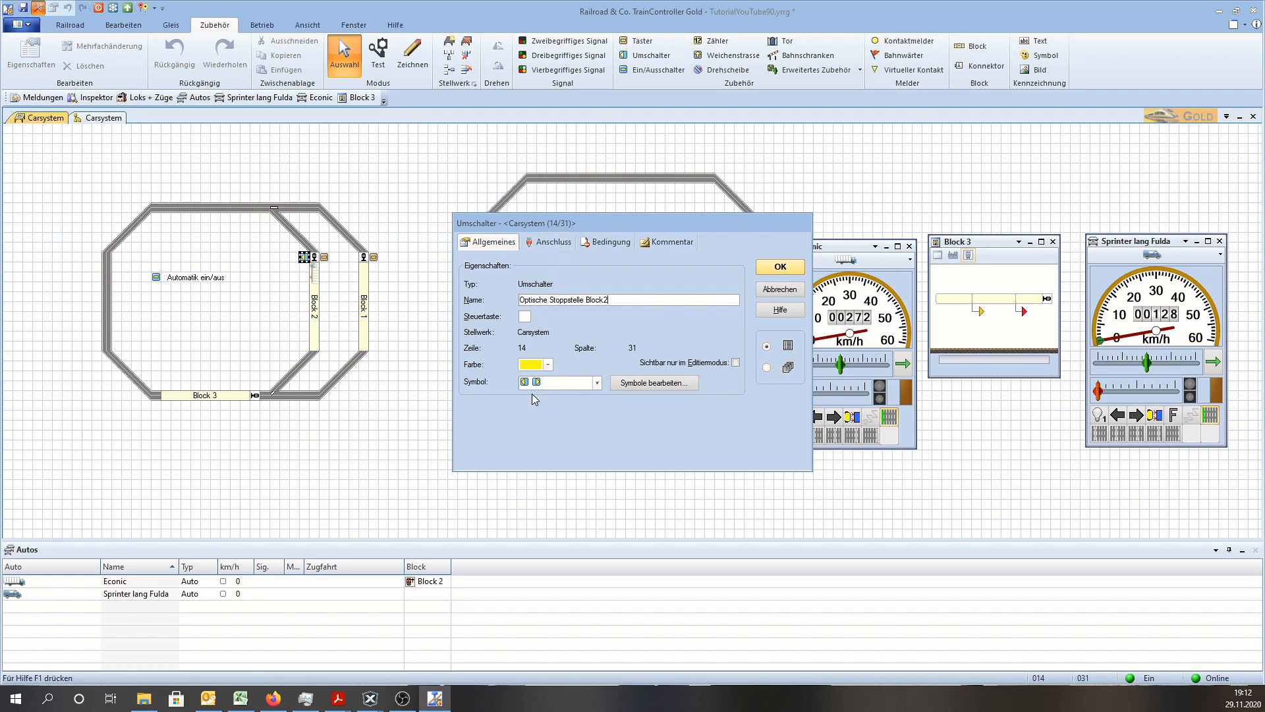
Step: Connect the Umschalter to the Lenz Digital Plus / LAN system at address 9, apply the settings and save the project
left_click(541, 244)
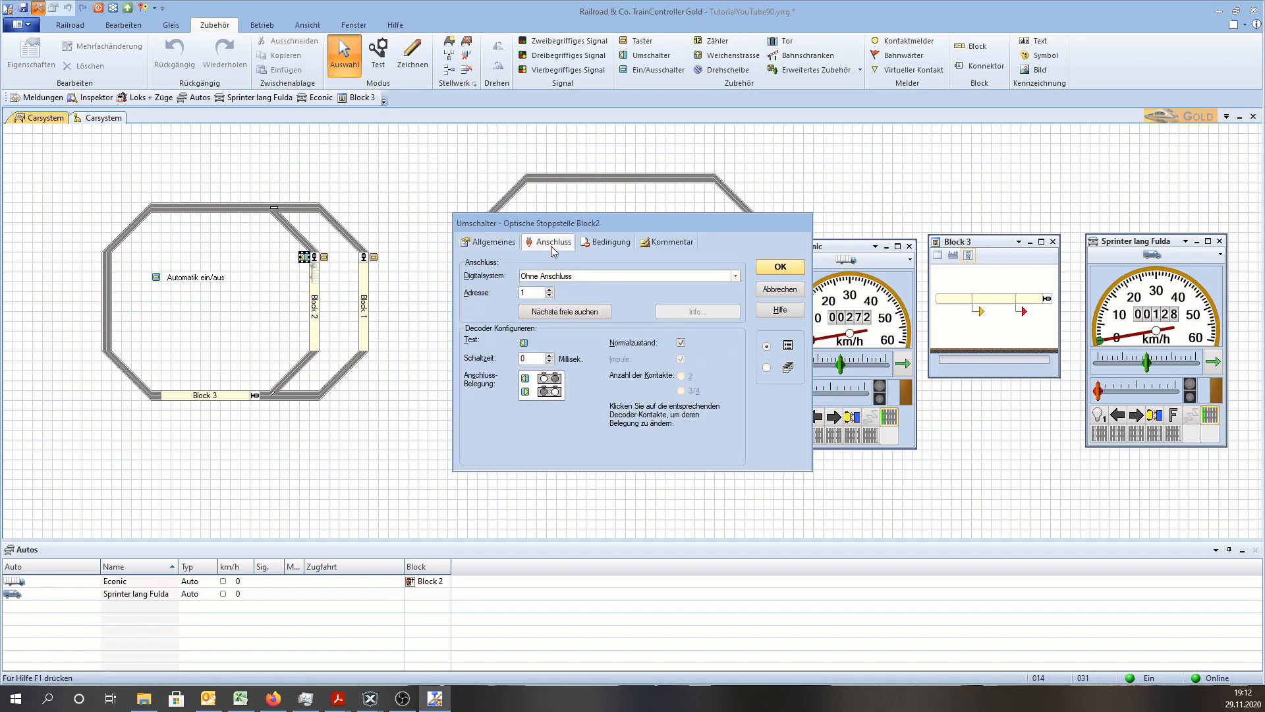
left_click(558, 277)
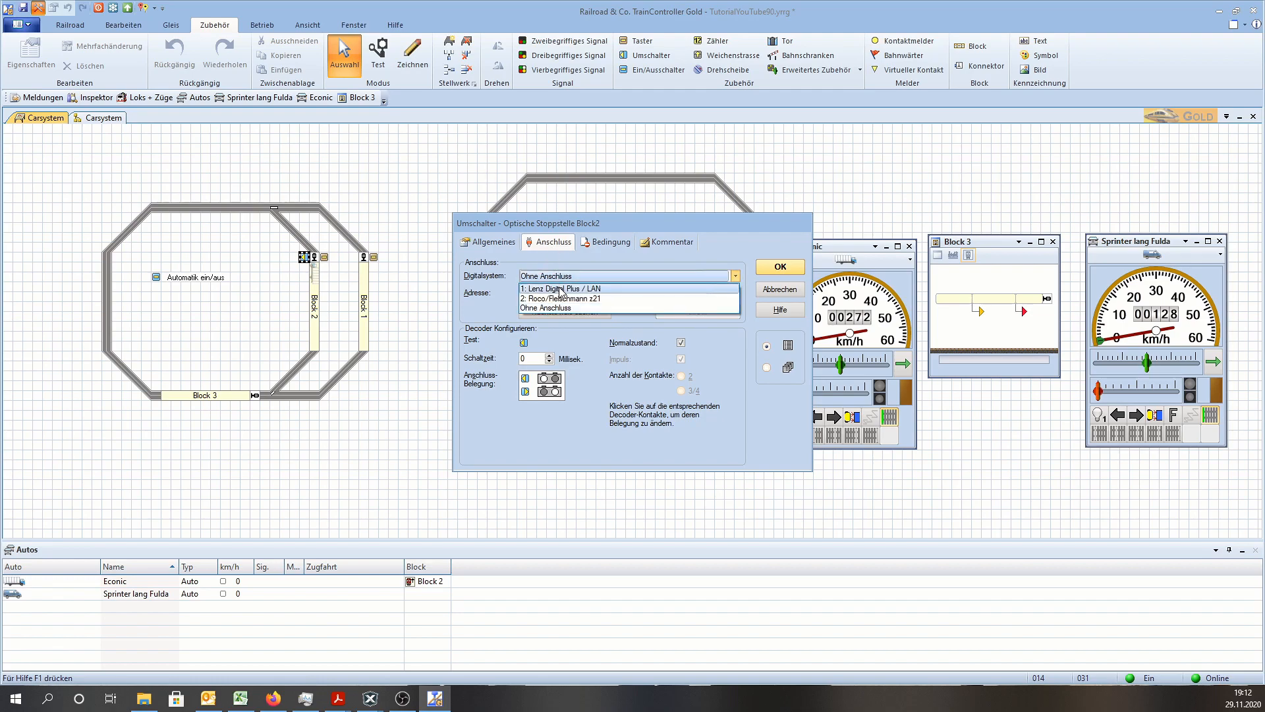
left_click(561, 290)
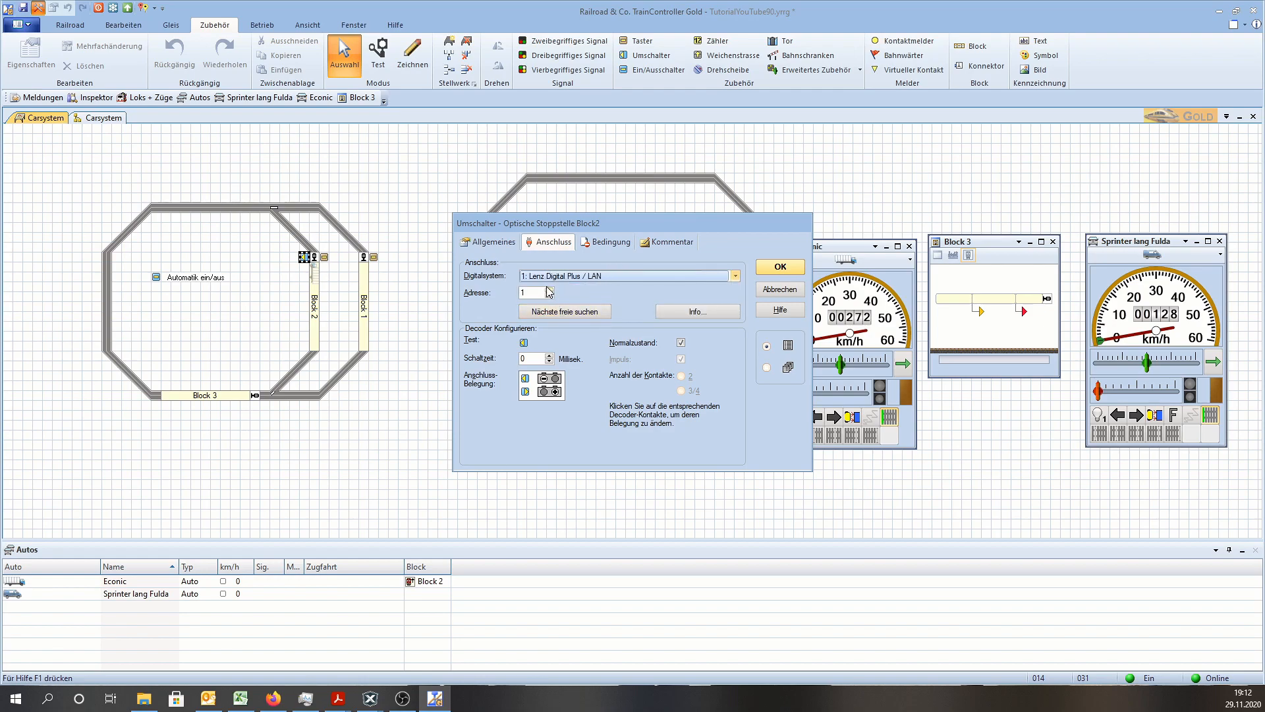
left_click(550, 290)
left_click(550, 290)
left_click(551, 290)
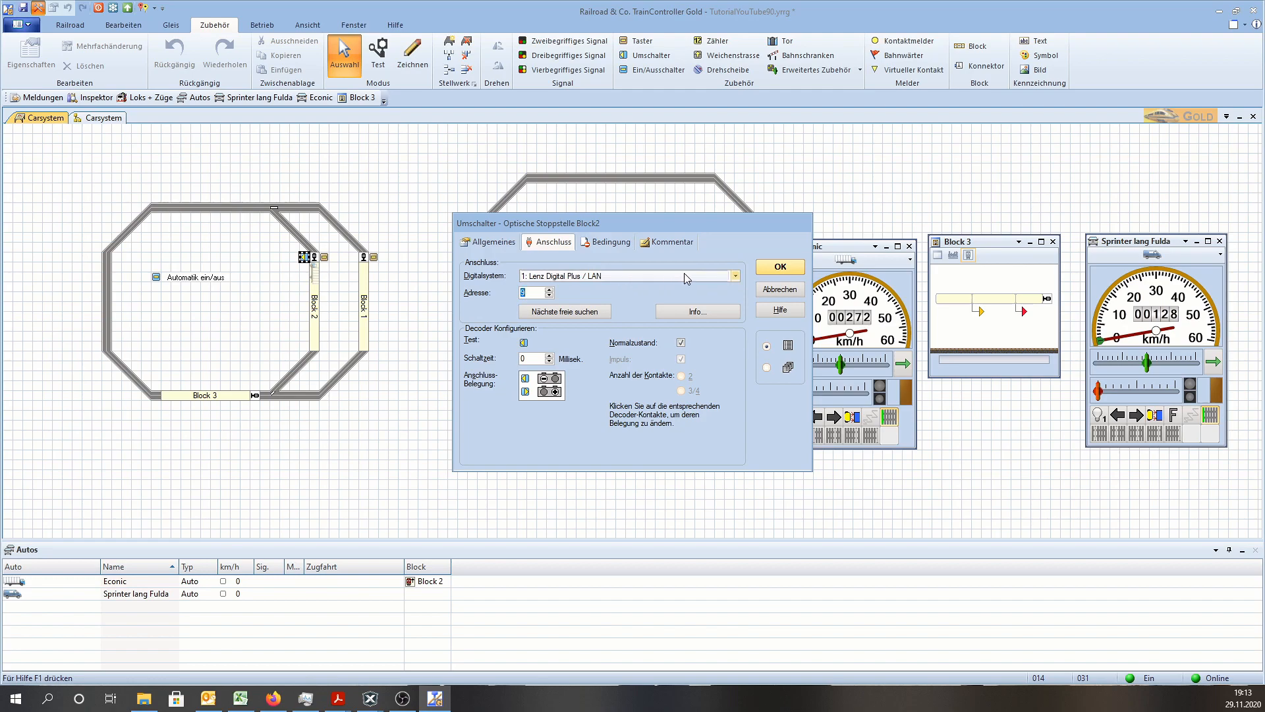
left_click(789, 267)
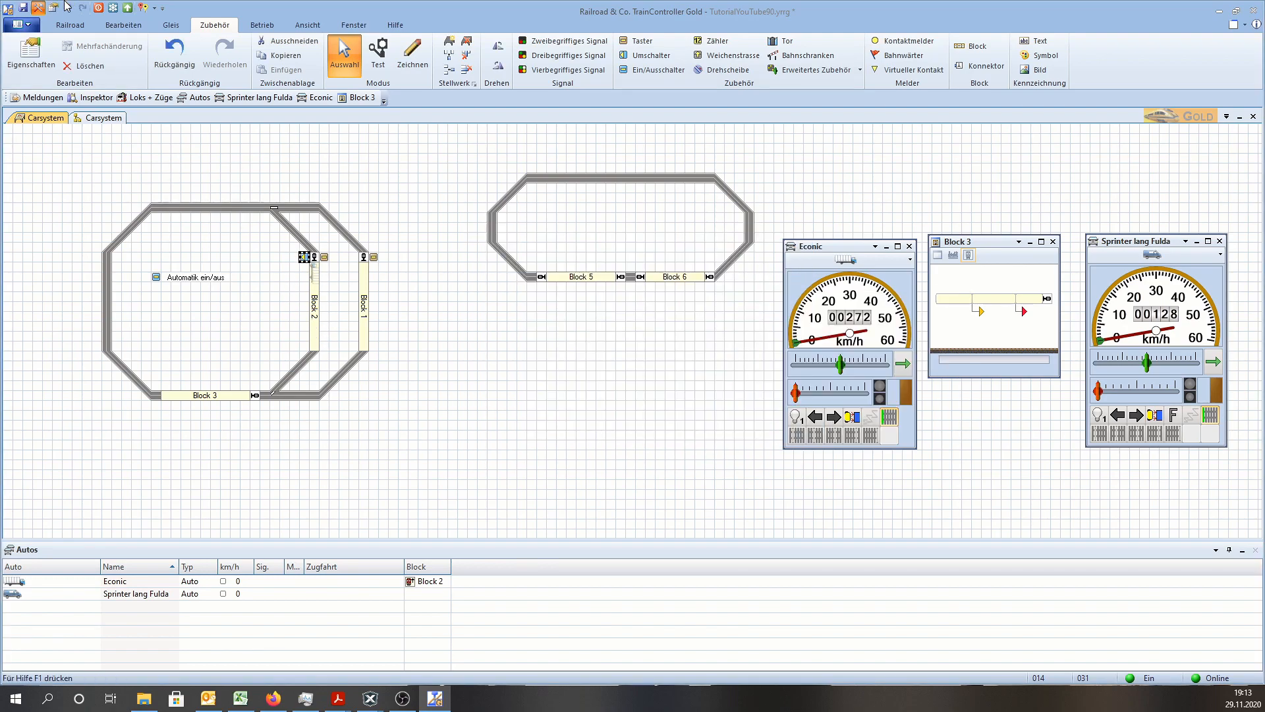
left_click(23, 7)
Step: Test the optical stop in Block 2 with edit mode off: drive the Econic, toggle the switch, set the speed to zero and toggle again
mouse_move(315, 263)
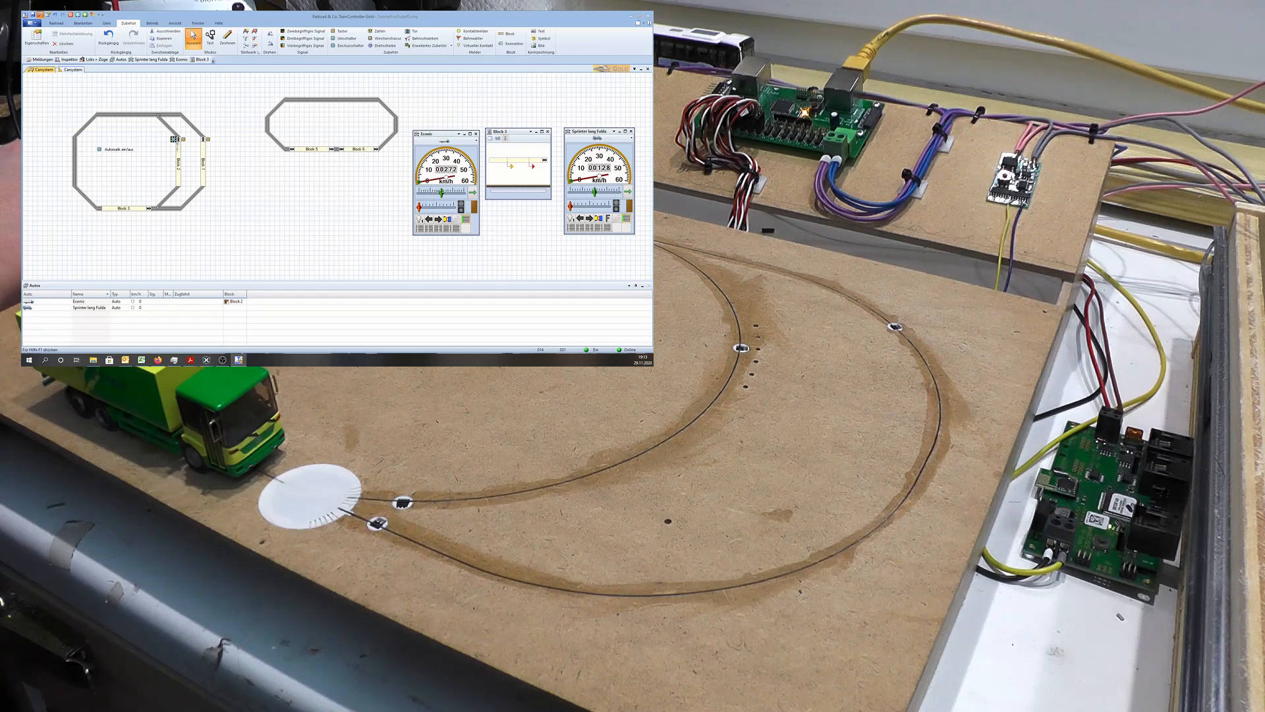
left_click_drag(442, 192, 448, 193)
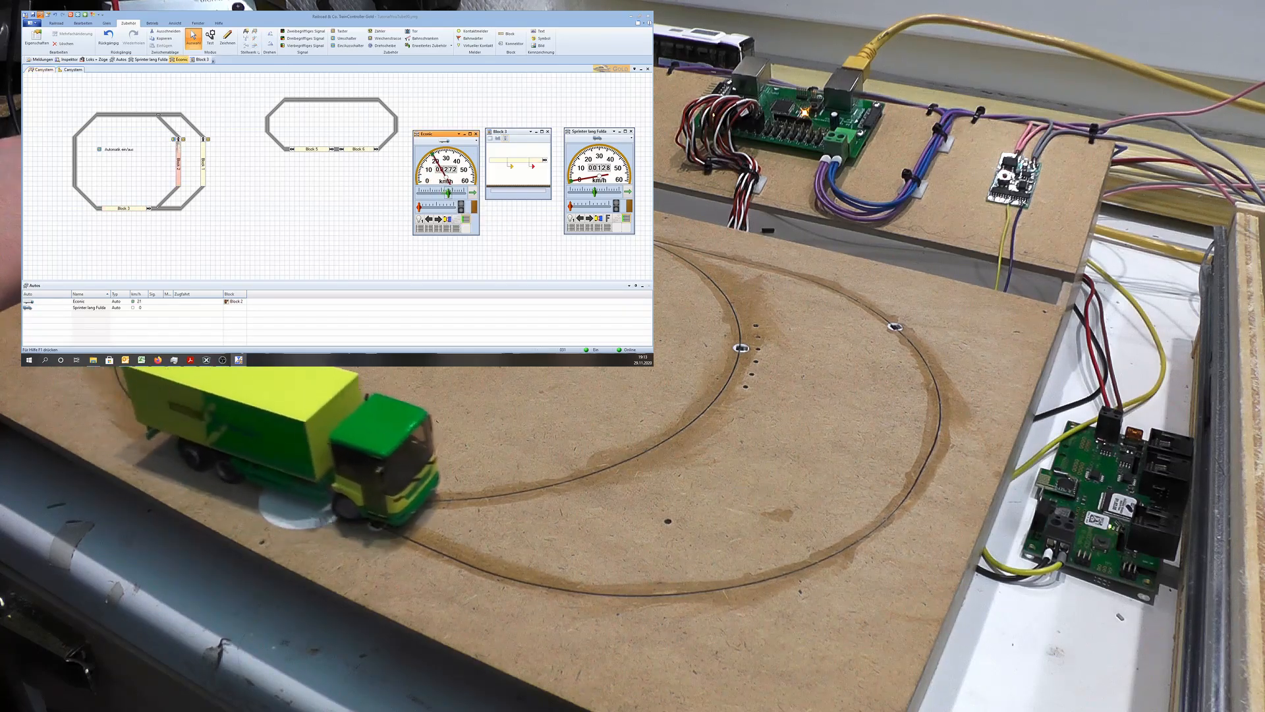
left_click(41, 14)
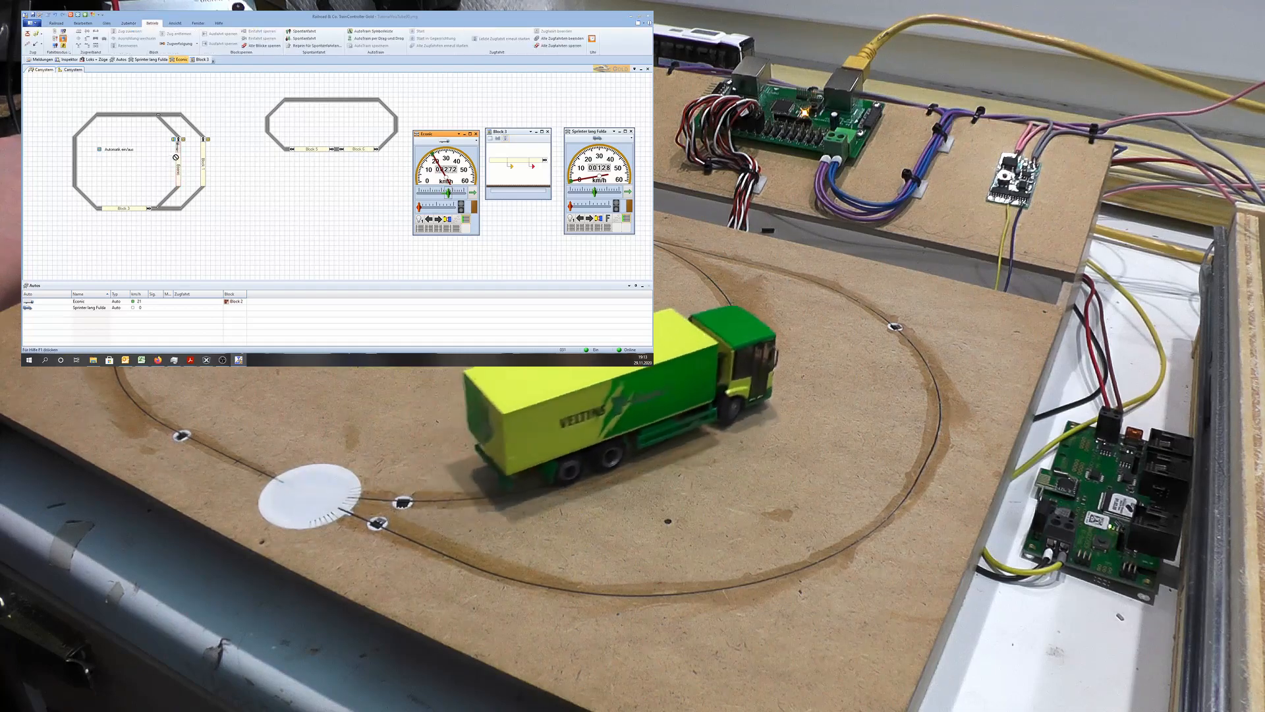
left_click(178, 140)
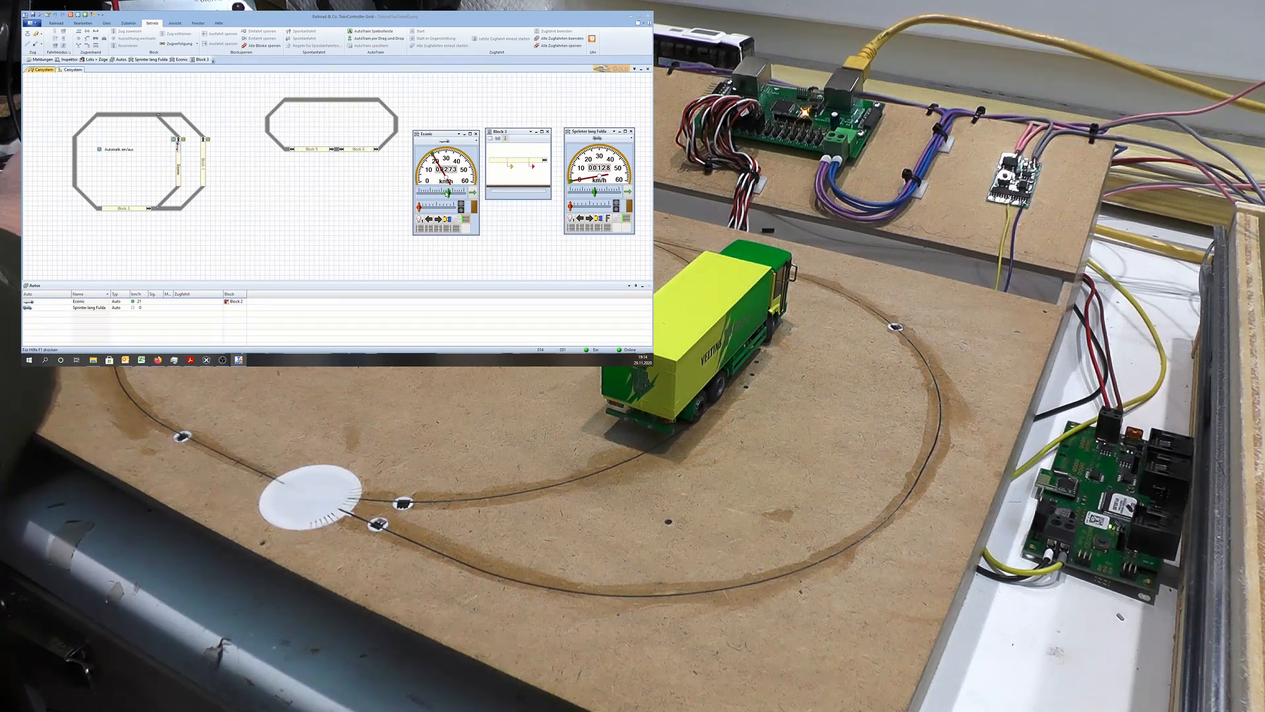
left_click_drag(454, 196, 447, 195)
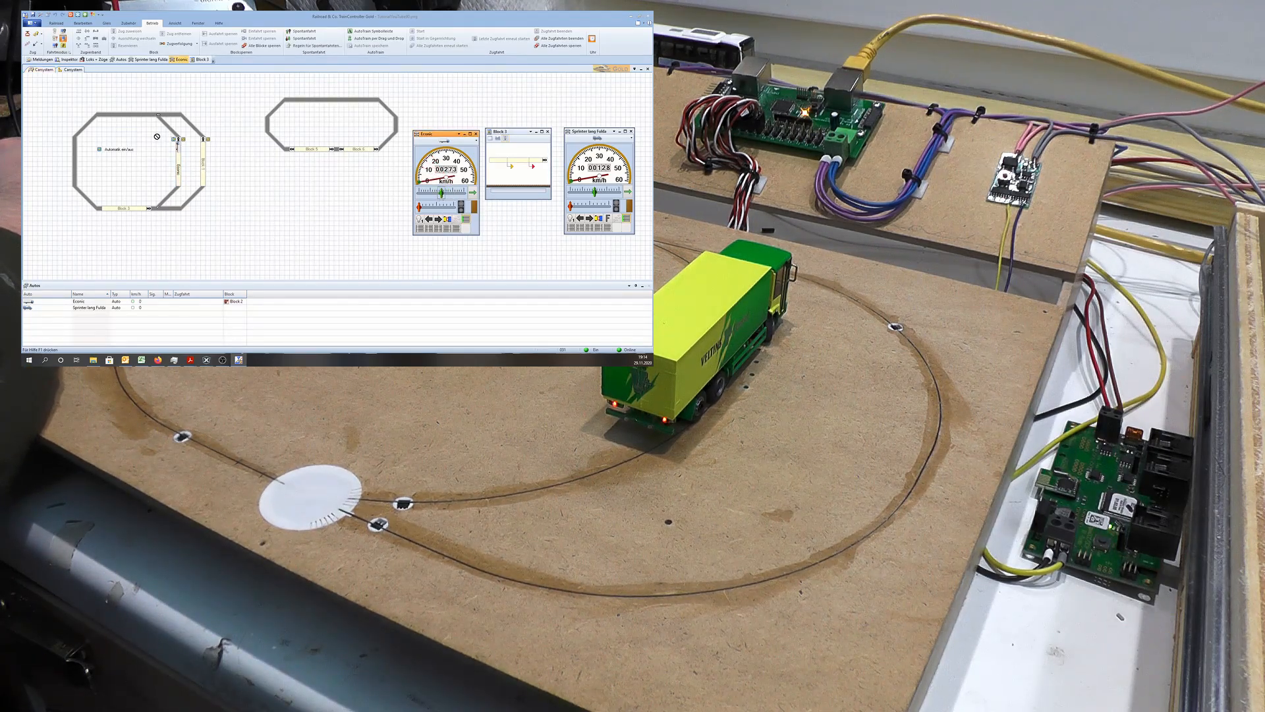
left_click(178, 136)
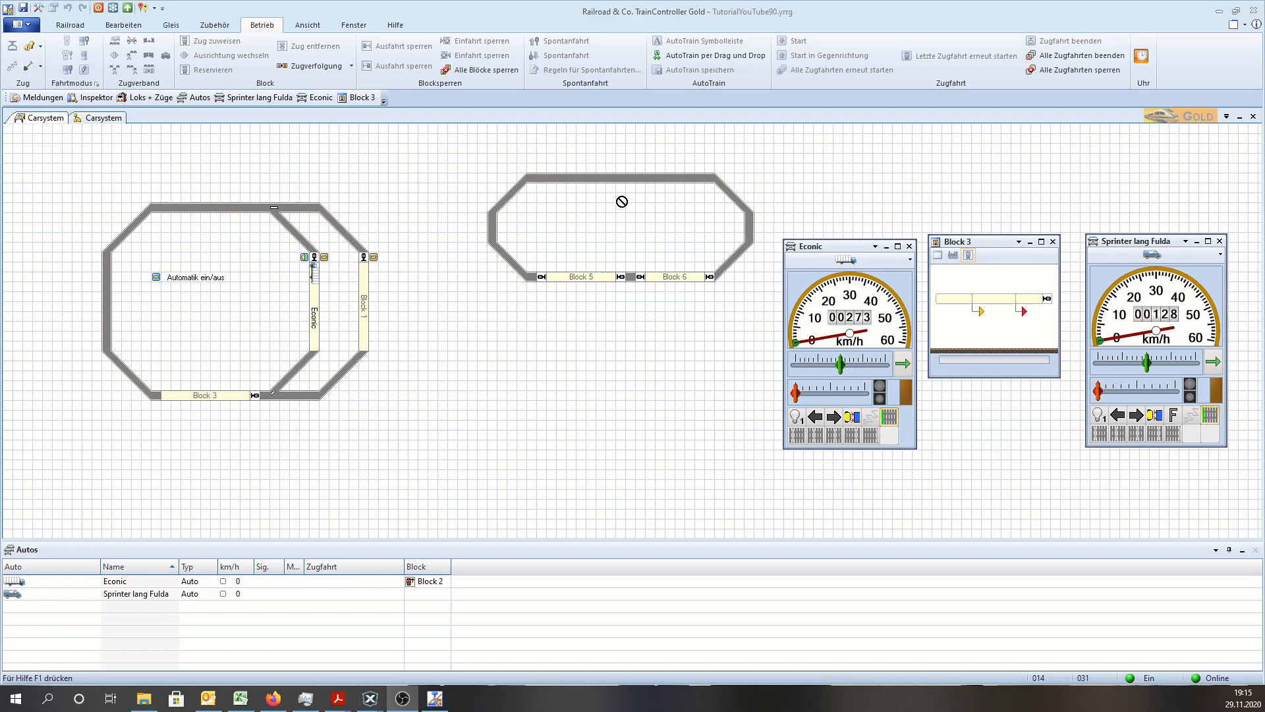
Step: Turn edit mode back on and select the Power Off function in the Econic's function settings
left_click(38, 13)
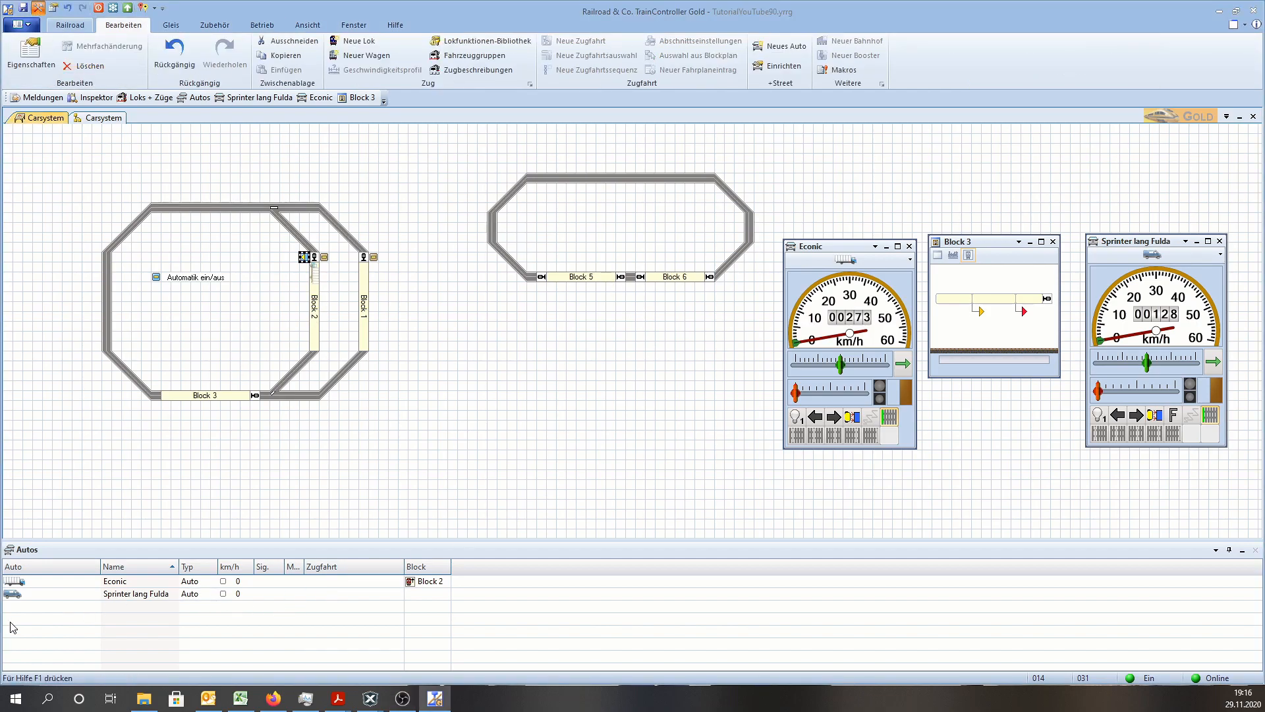
left_click(38, 583)
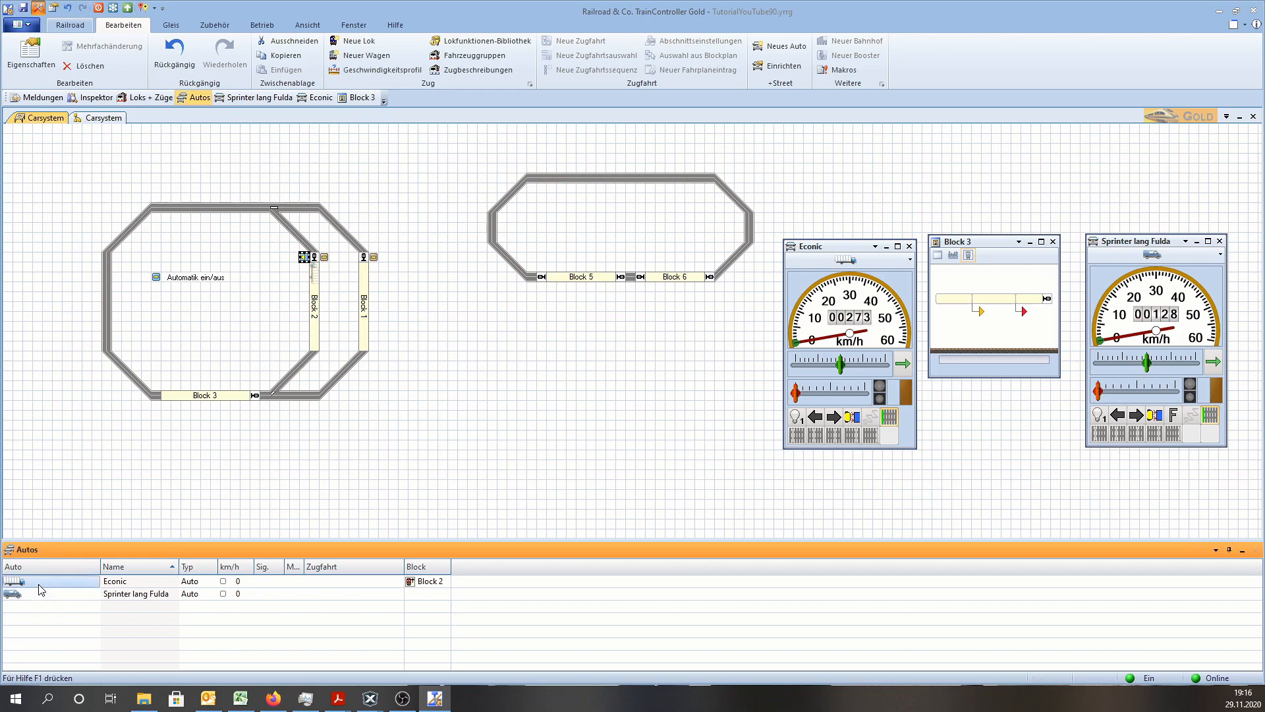
double_click(40, 583)
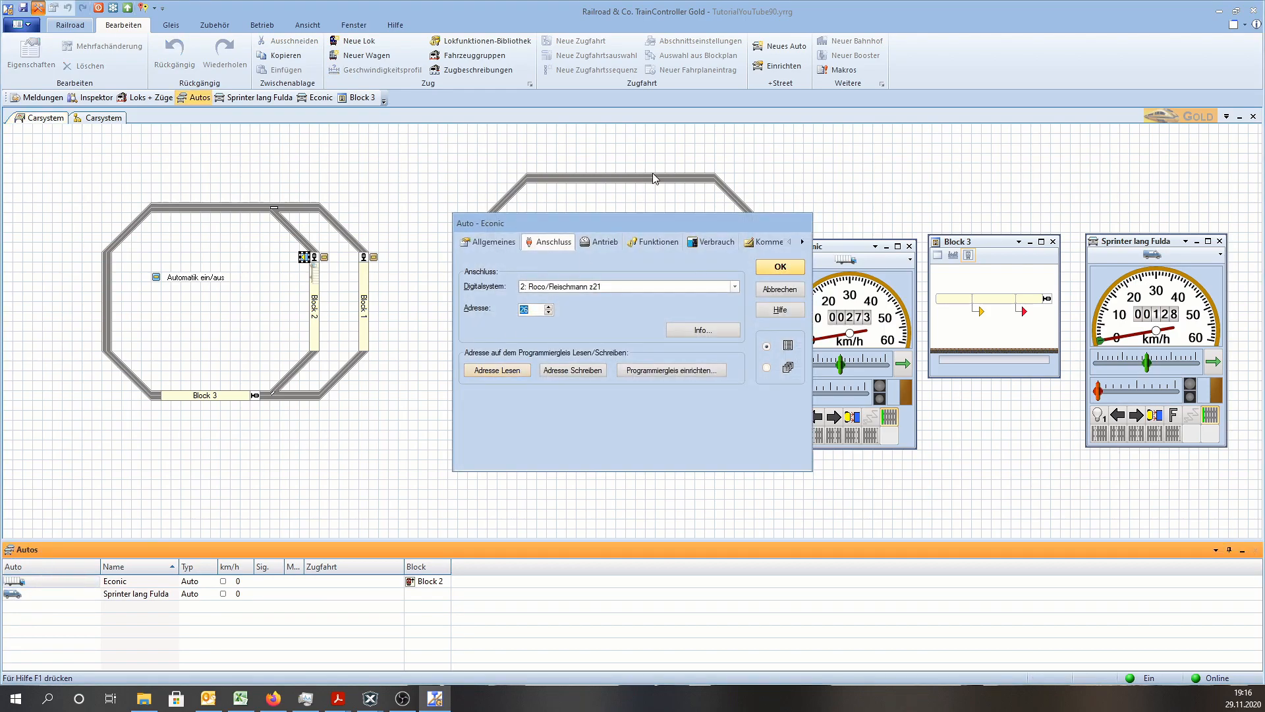
left_click(648, 251)
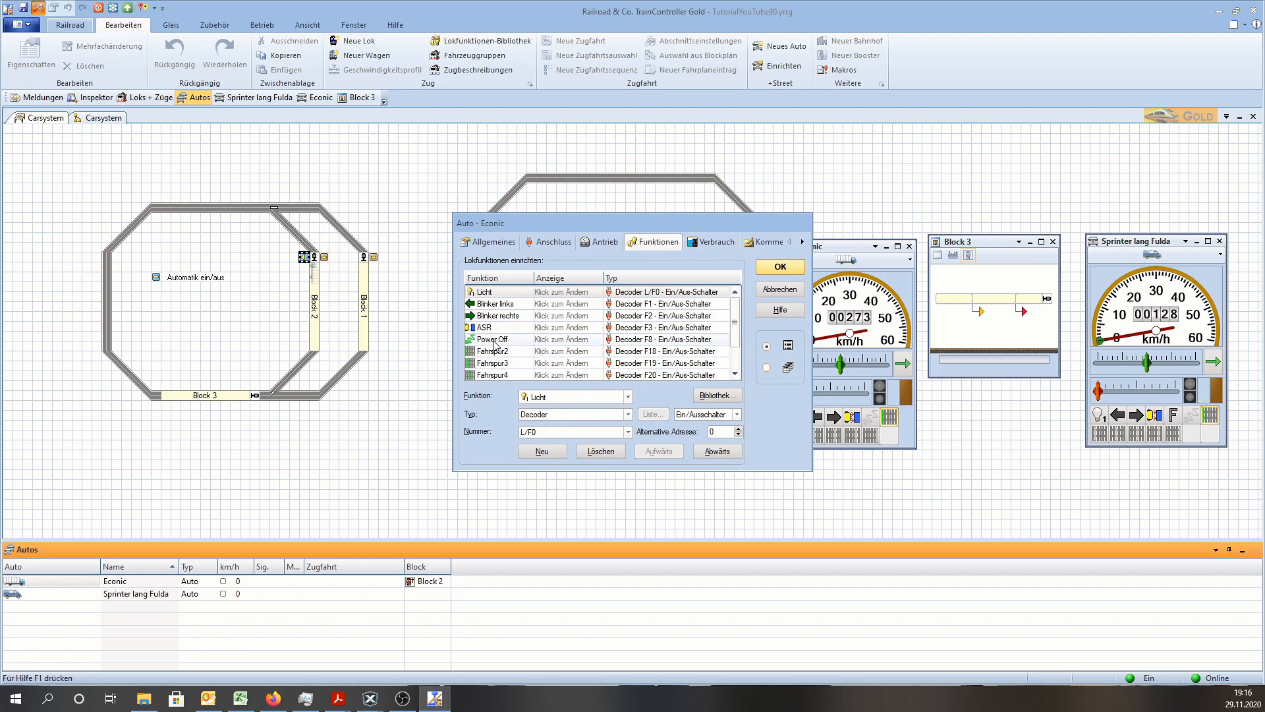
left_click(494, 340)
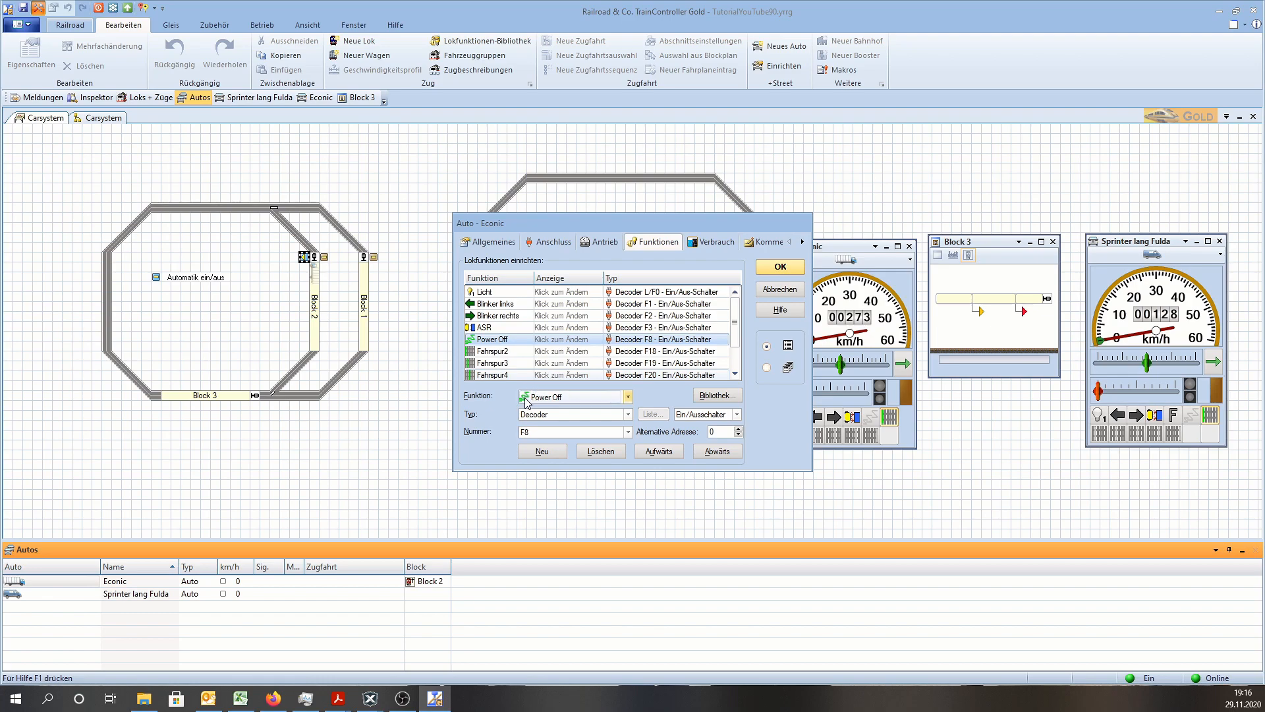
Step: Examine the Power Off entry and its symbol in the locomotive function library, leaving the library without changes
left_click(708, 392)
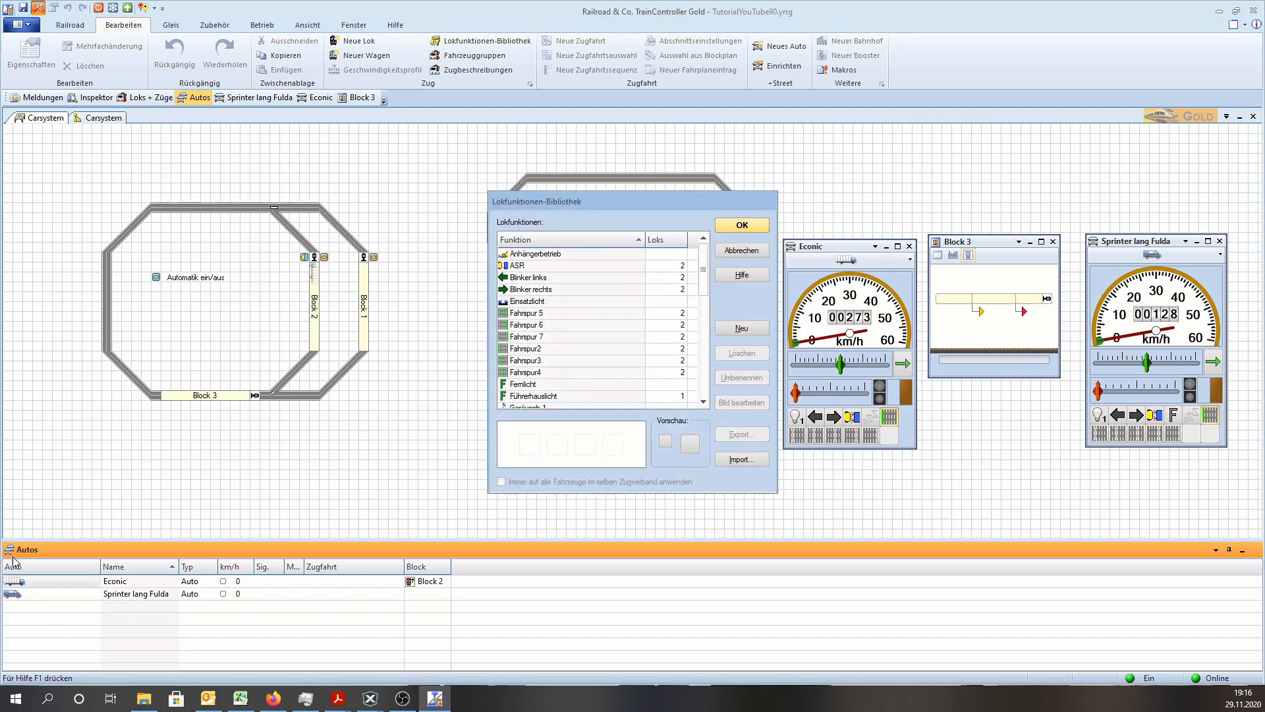
scroll(581, 367, "down", 8)
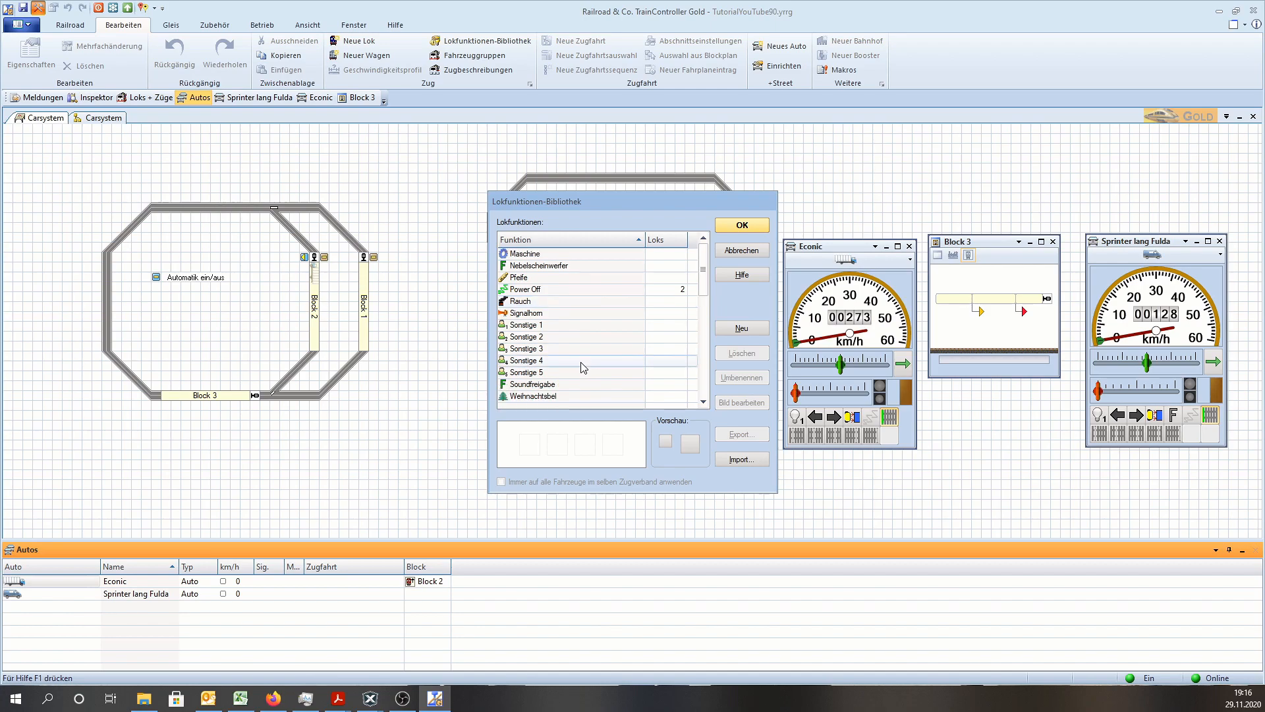
left_click(551, 291)
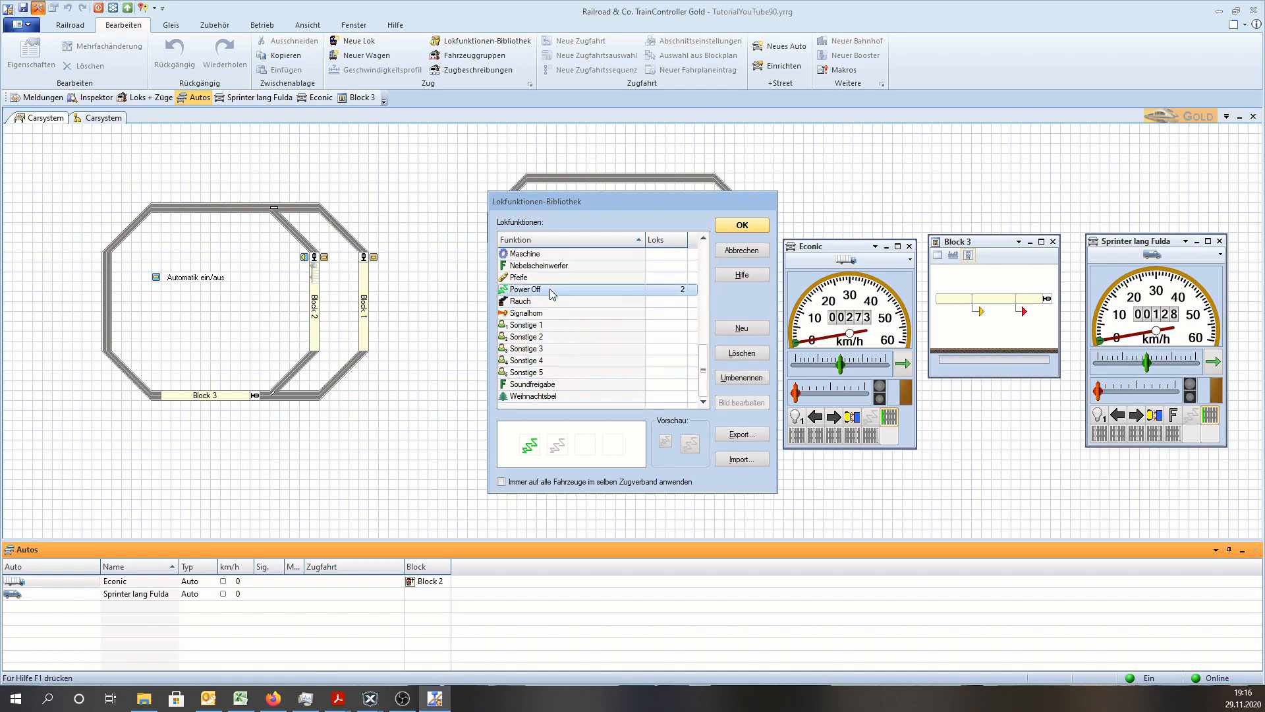
left_click(529, 447)
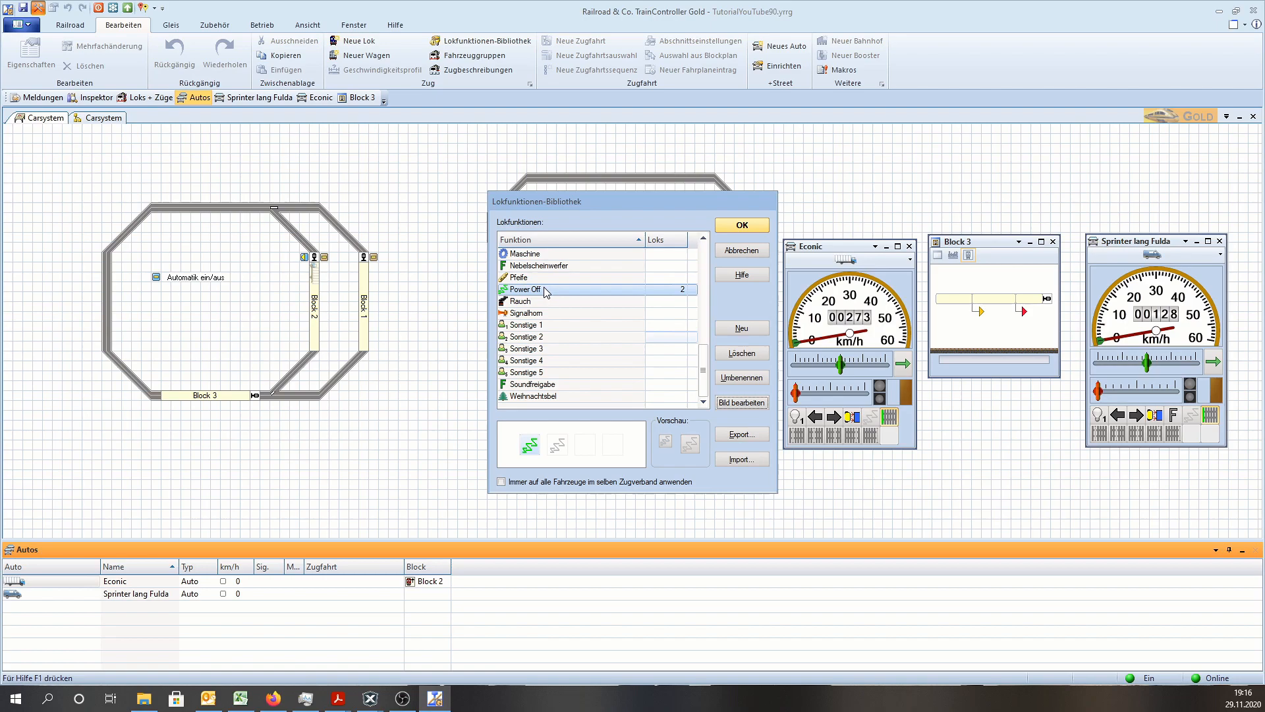
left_click(722, 255)
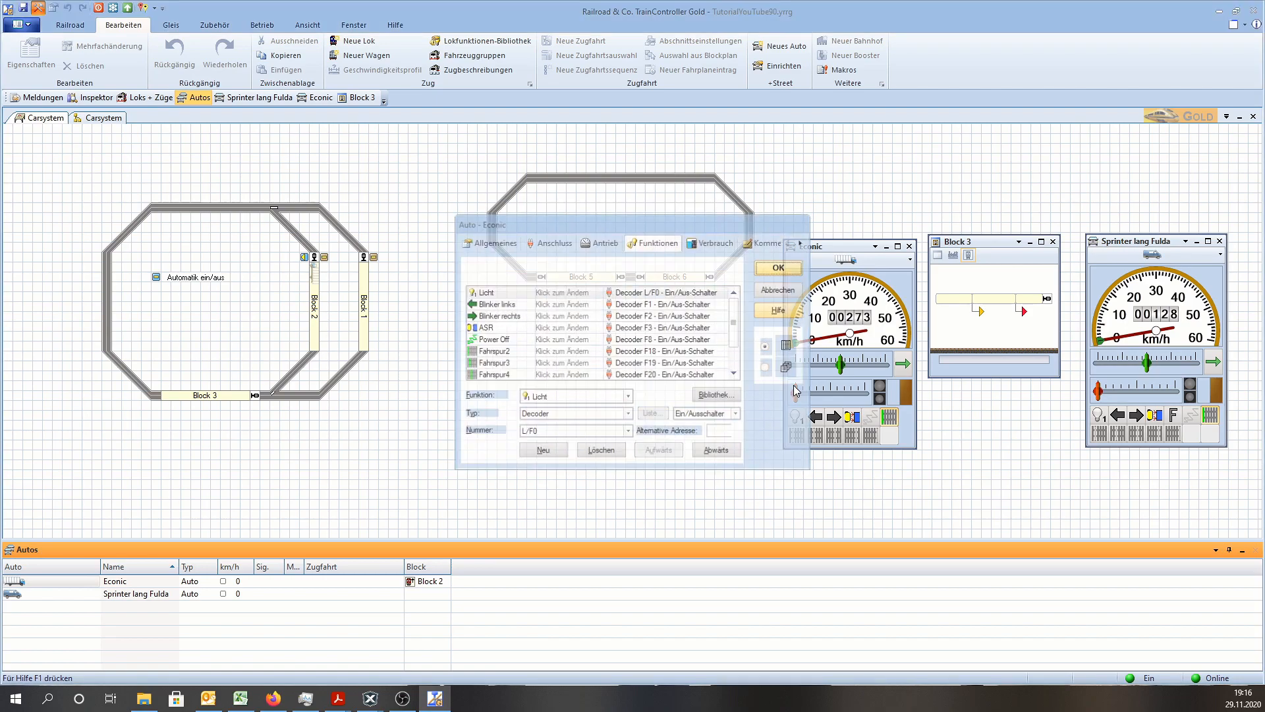
Step: Select the Econic's Power Off function again, confirm the vehicle properties and save the project
left_click(489, 340)
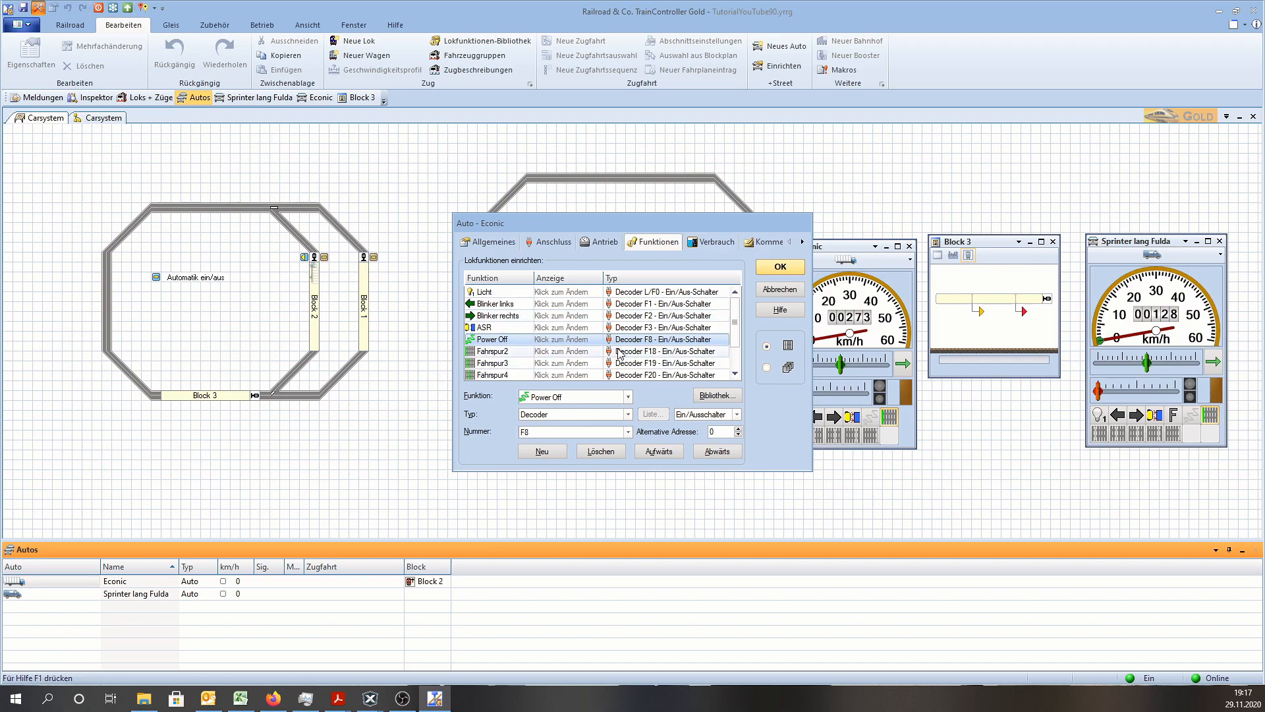
left_click(780, 267)
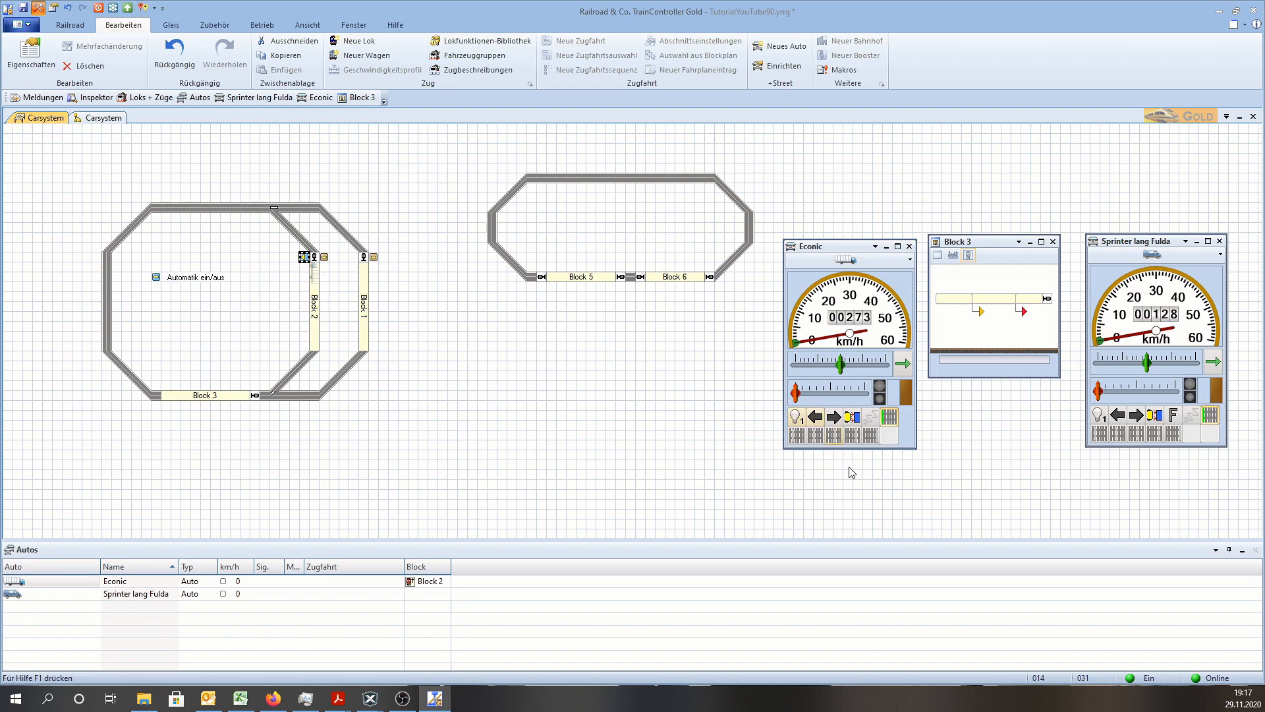
key("ctrl+s")
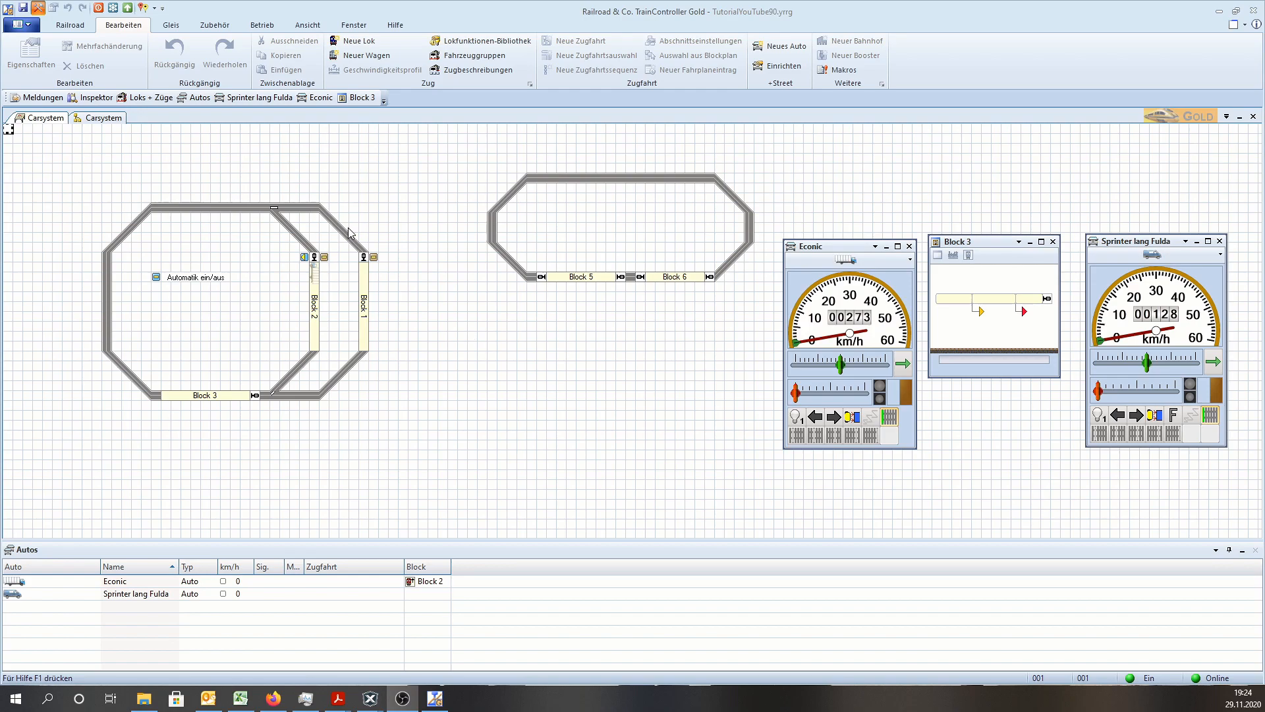
Step: Create a new train run in the Autofahrten folder of the Carsystem block diagram
left_click(104, 120)
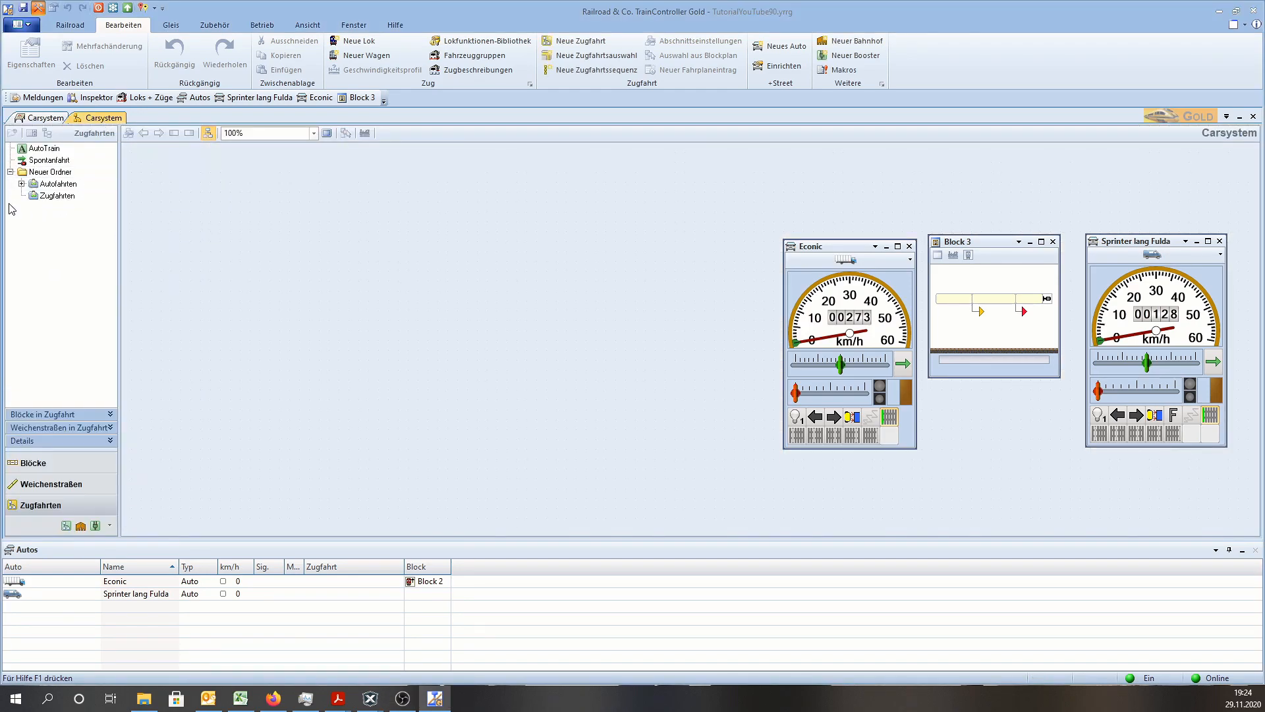
left_click(21, 184)
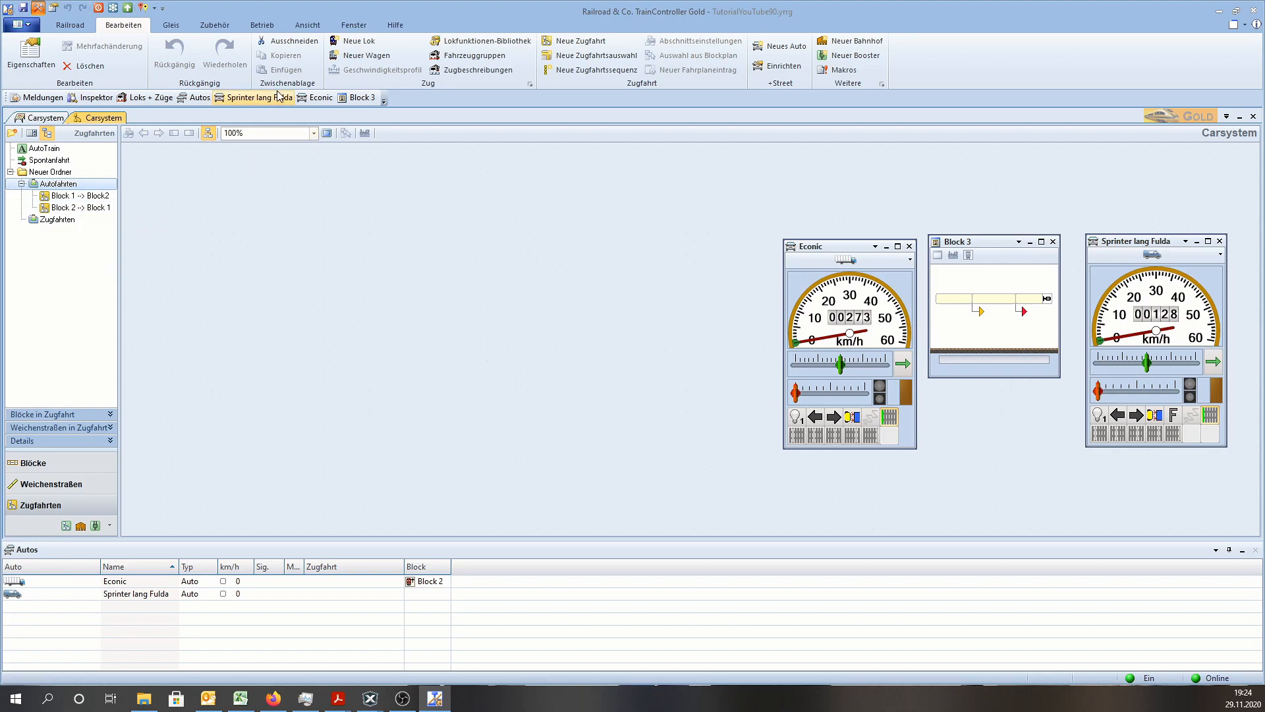
left_click(579, 44)
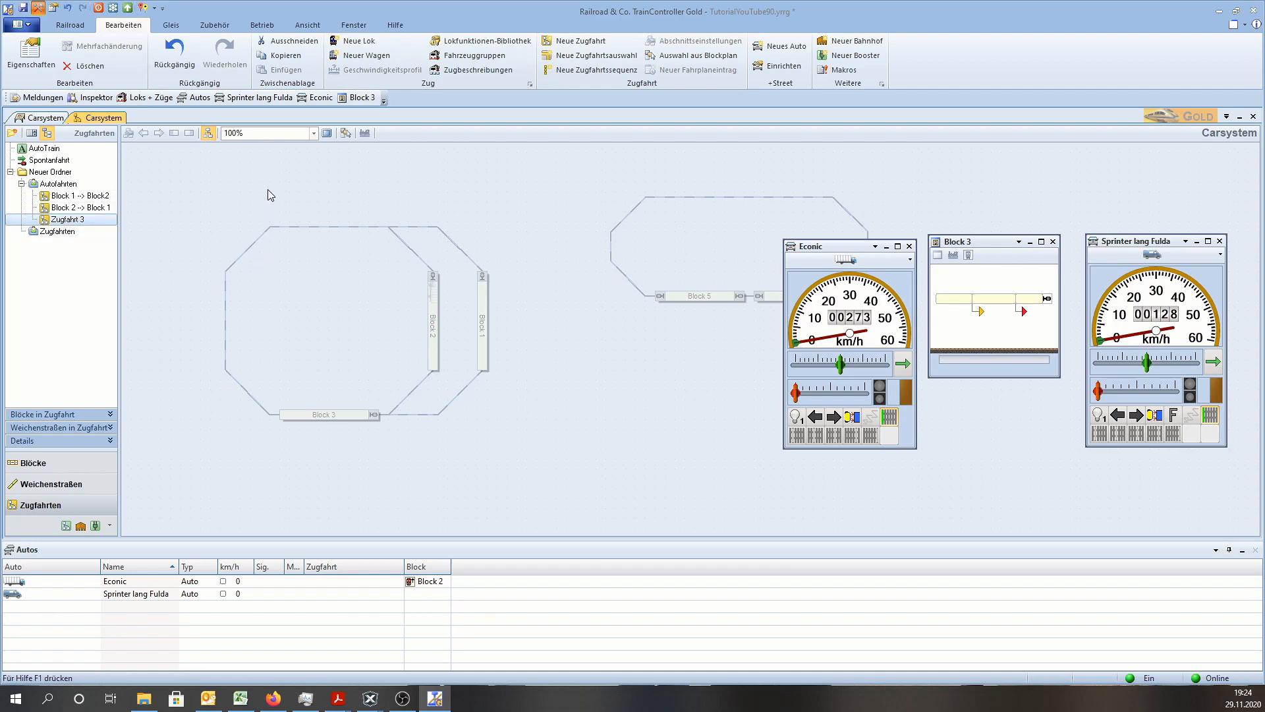
Step: Add Block 2 and Block 3 to the new run from the block plan and set its start and destination in Block 2
left_click(209, 135)
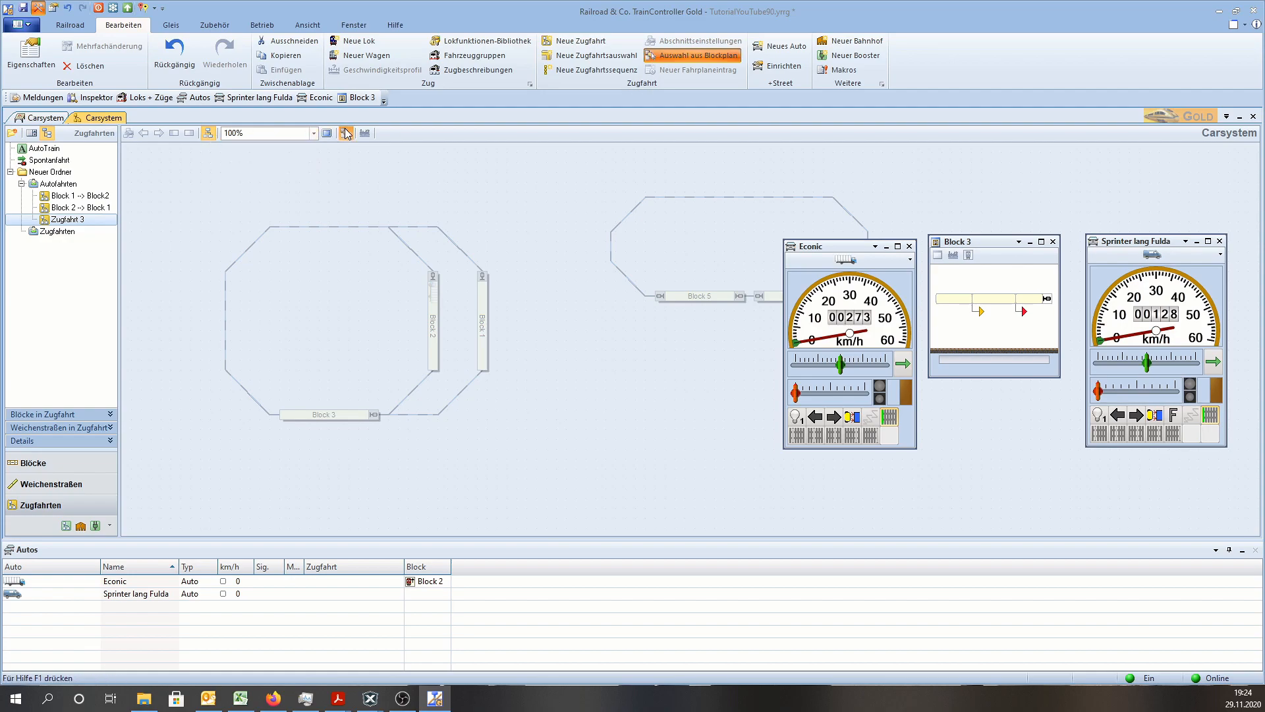
left_click(434, 321)
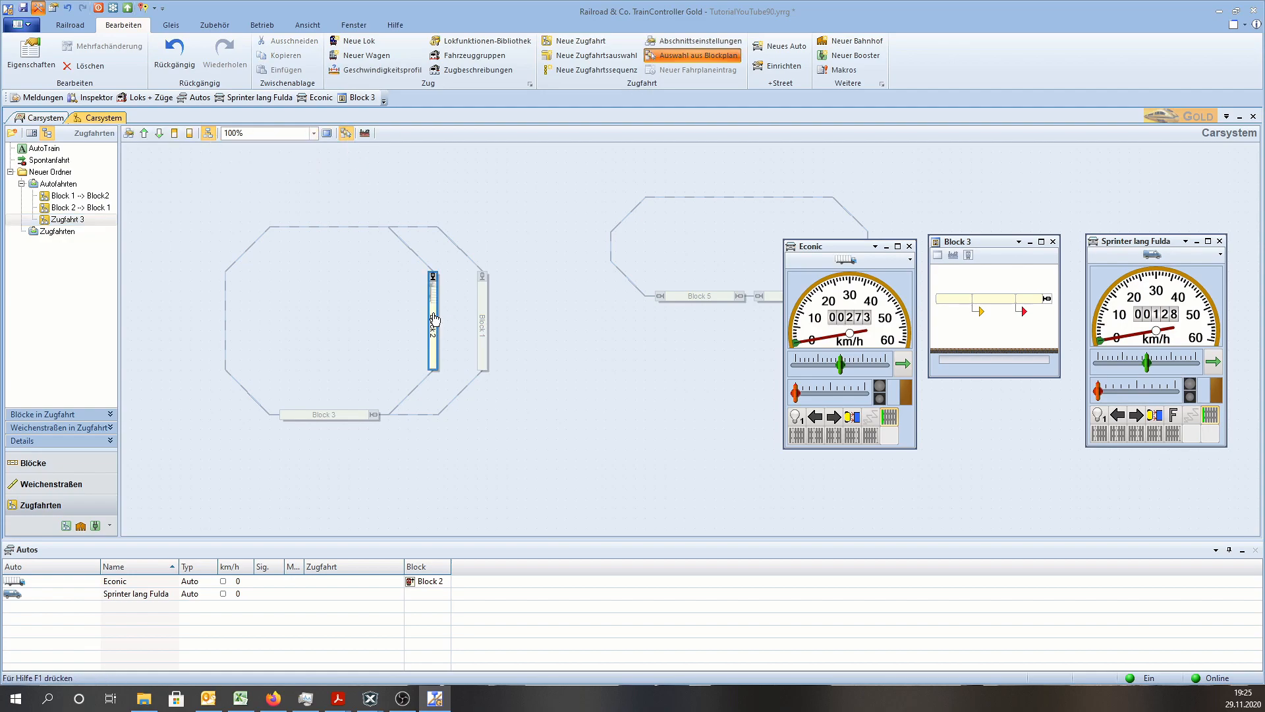
left_click(352, 416)
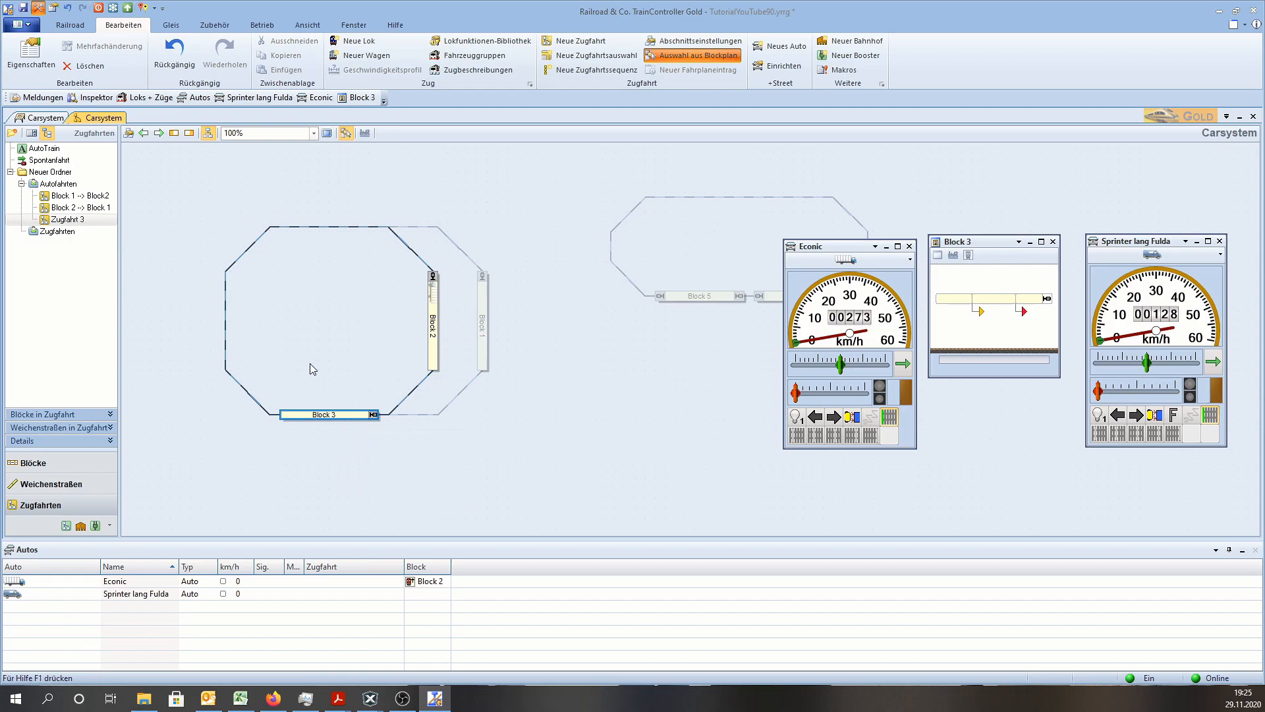
left_click(433, 334)
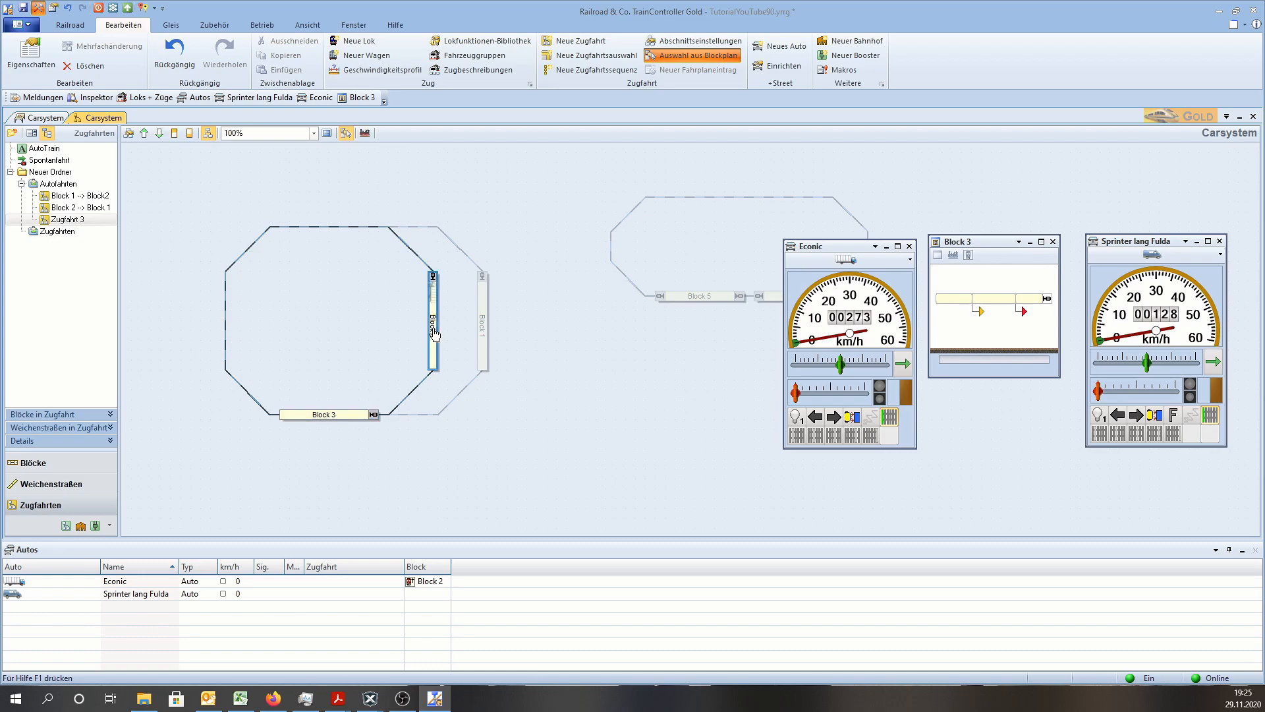
left_click(172, 137)
Step: Name the run Block2 --> Block2, allow execution even if the train cannot depart immediately, and set Startverzögerung to 0
double_click(88, 220)
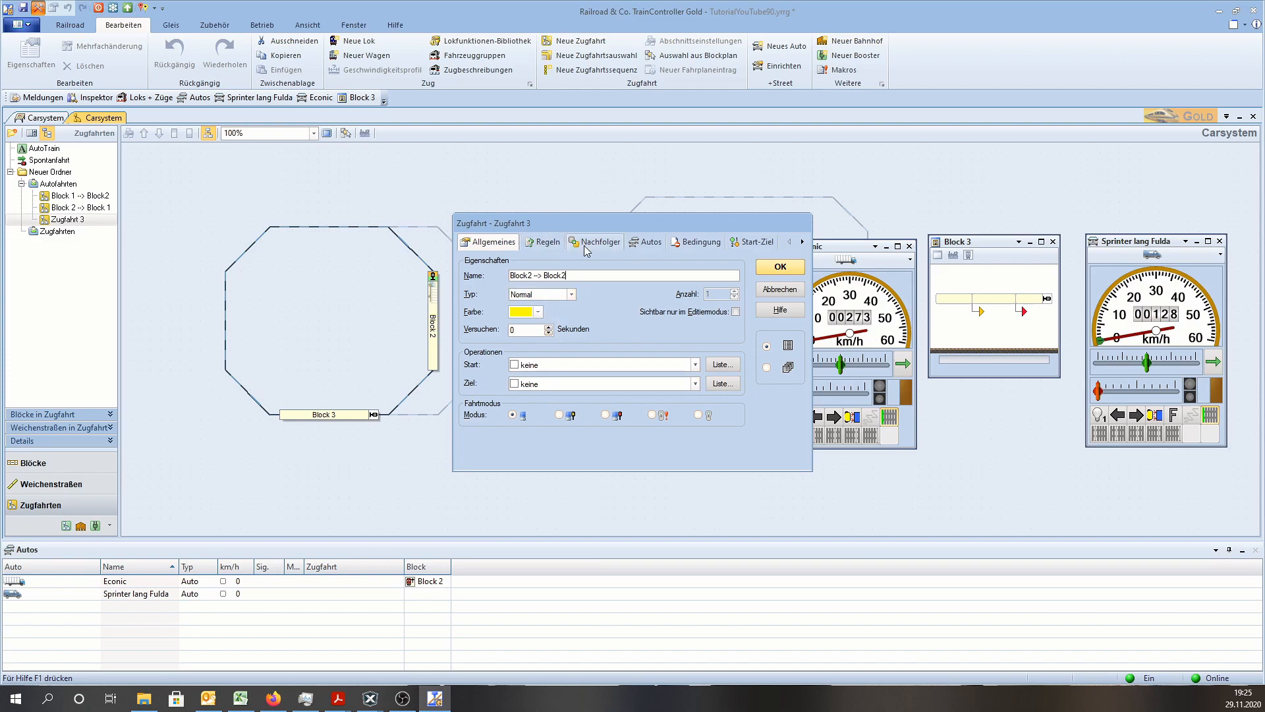
left_click(546, 248)
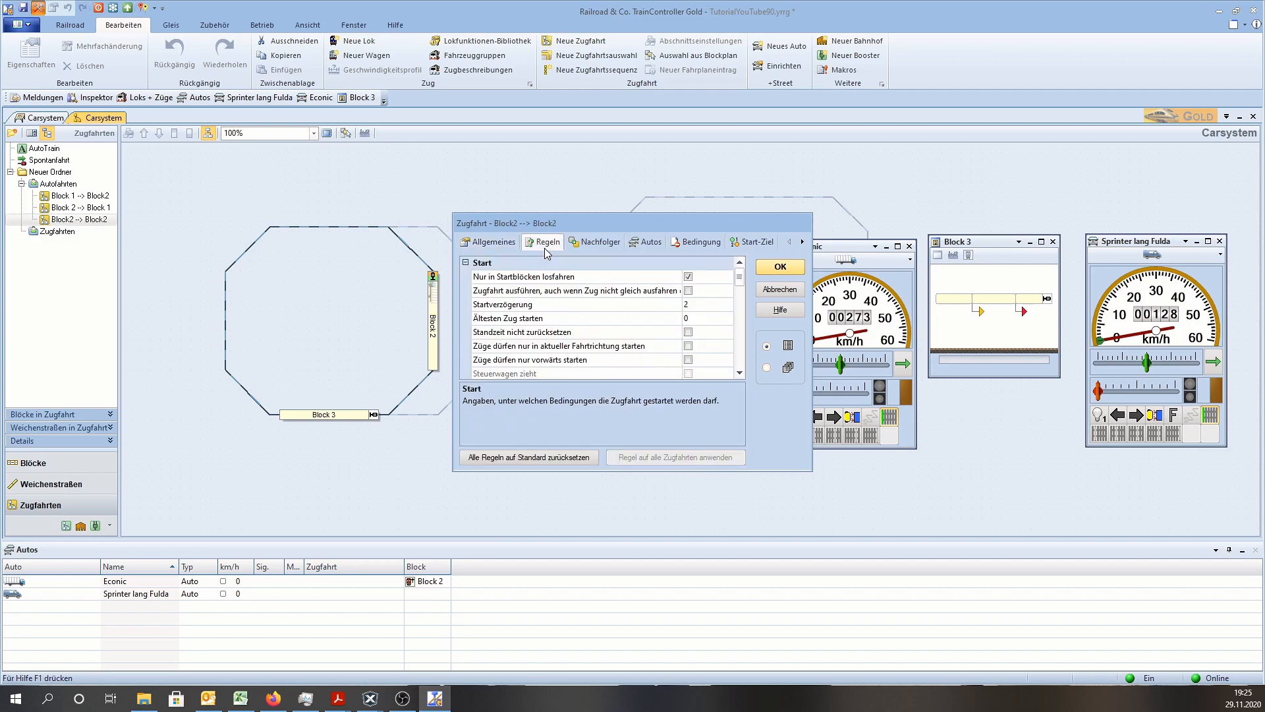
left_click(688, 291)
left_click(693, 309)
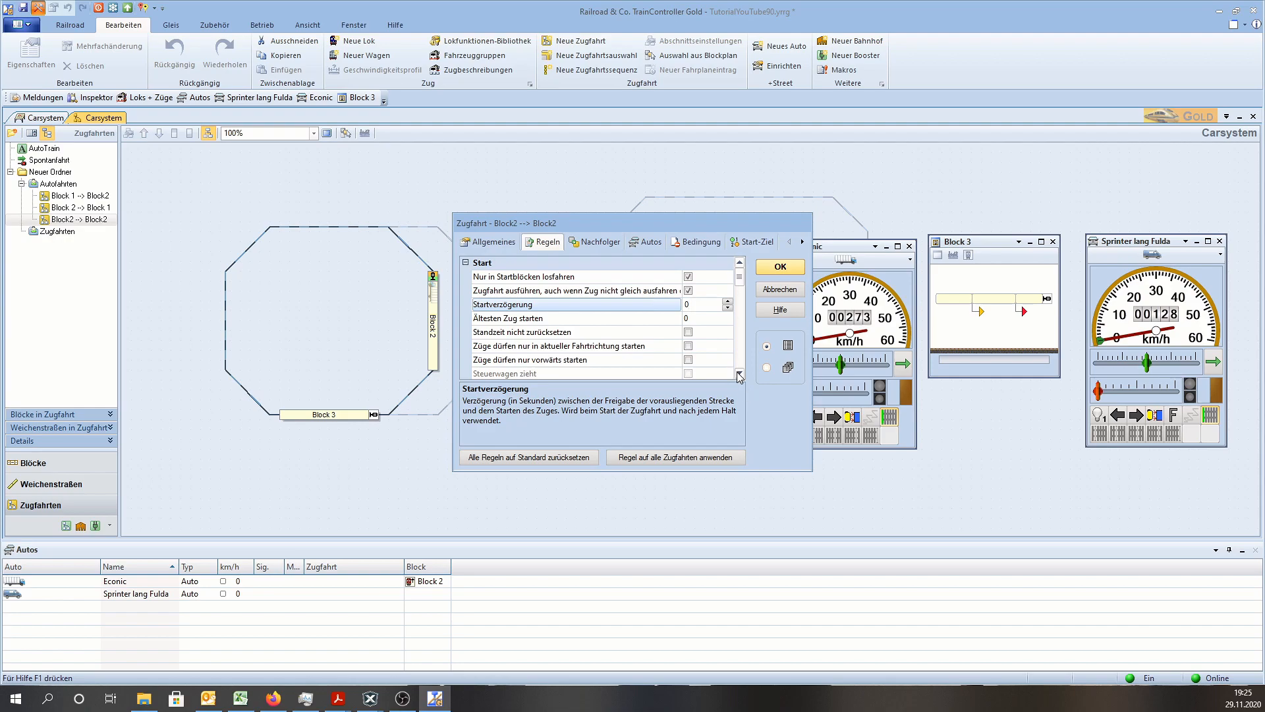
Step: Enable the run's rules Einfahrt in belegte Blöcke and Reservierung belegter Blöcke zulassen
scroll(739, 374, "down", 3)
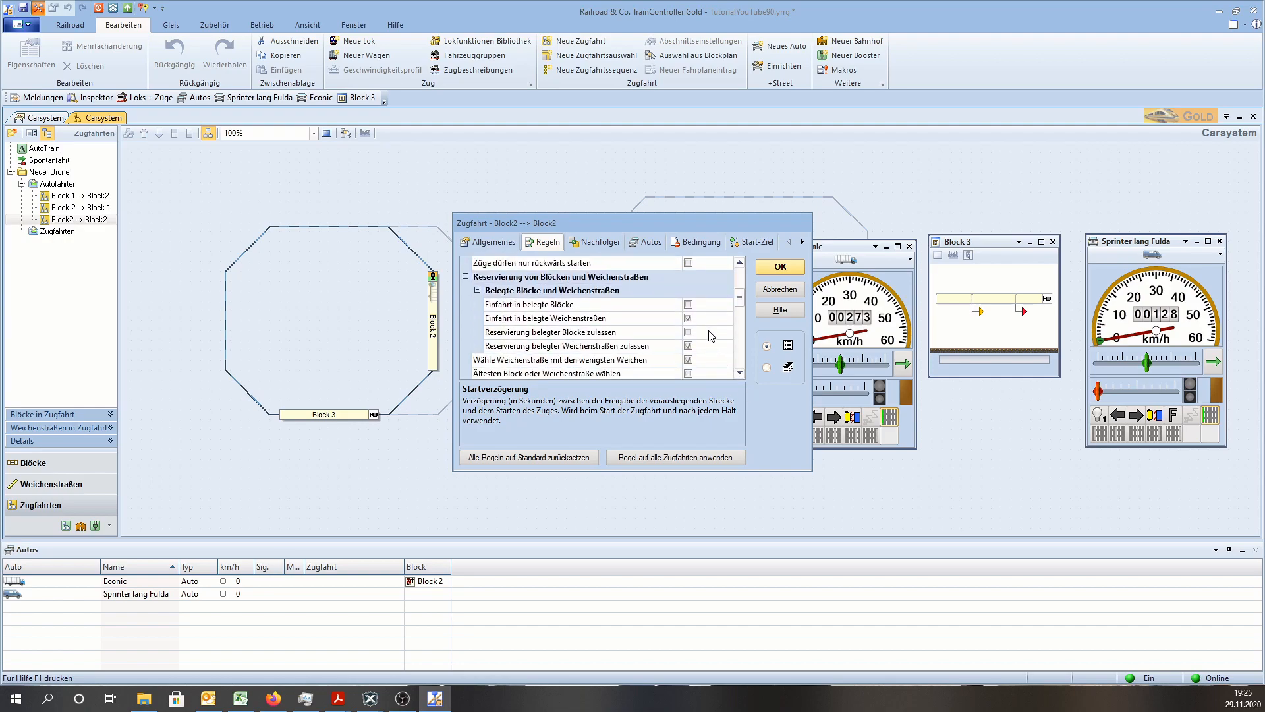
left_click(688, 304)
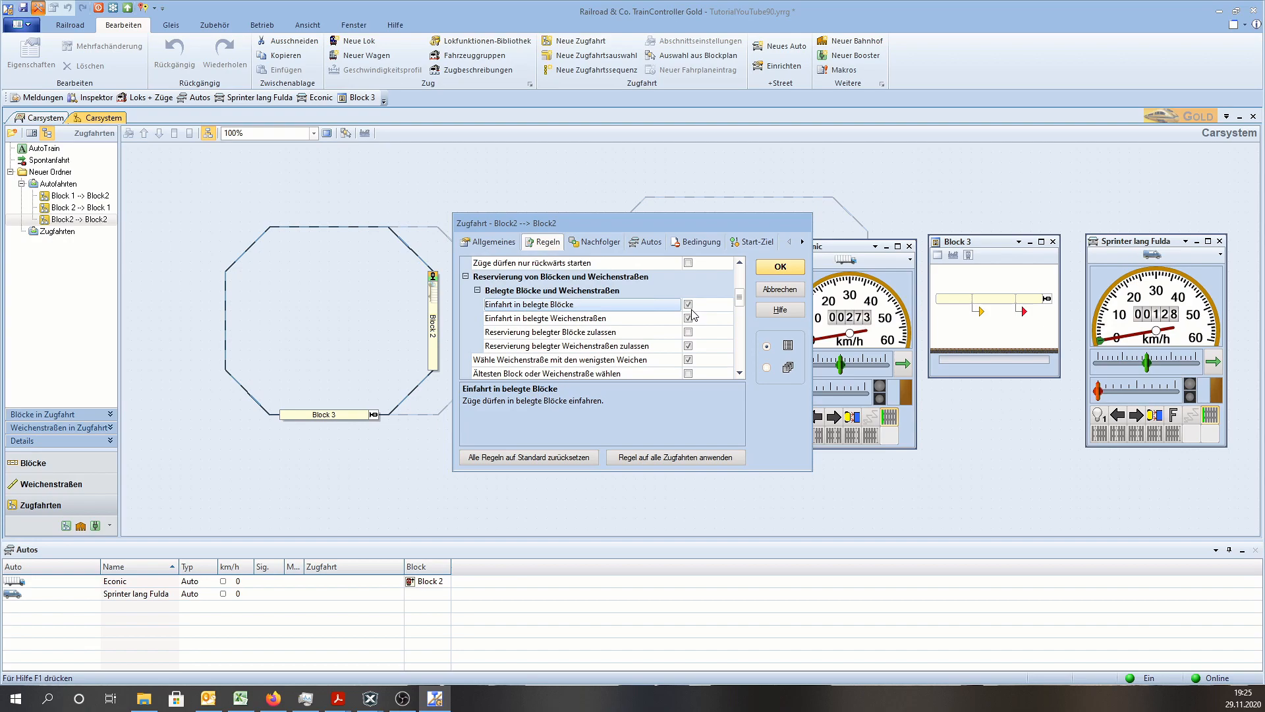
left_click(688, 332)
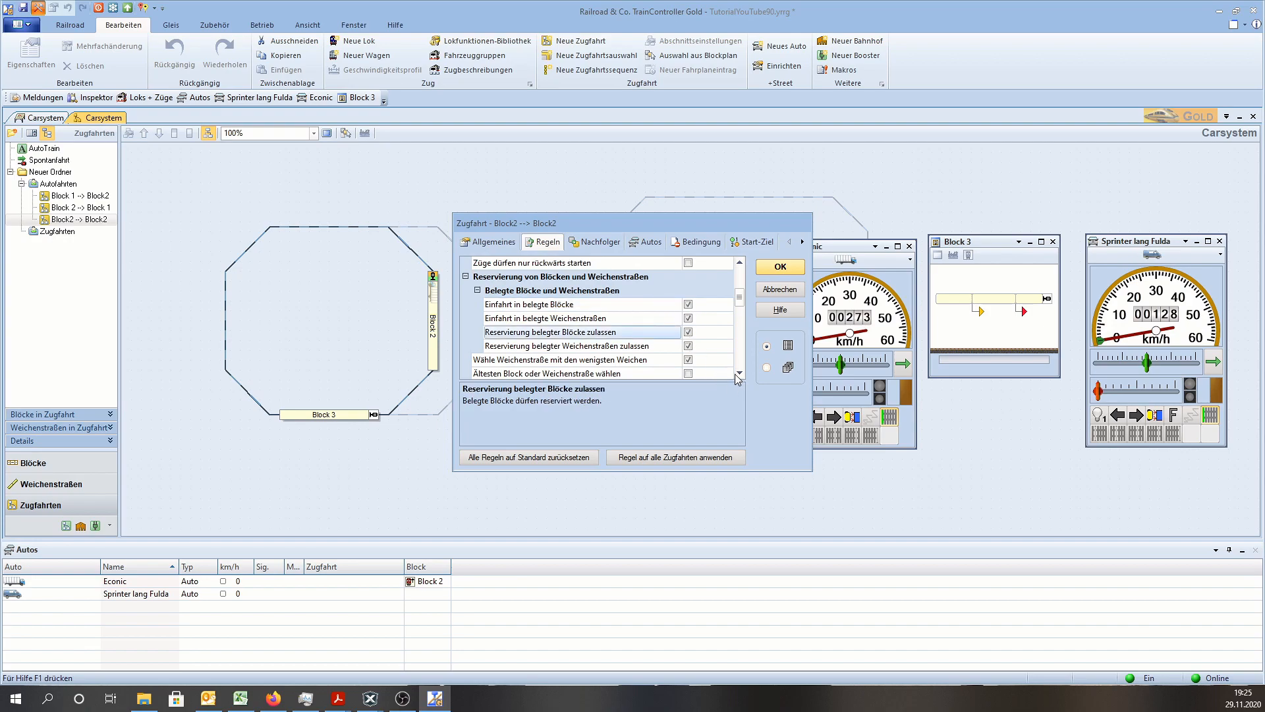
Step: Set the release time of blocks and routes to Durch Belegtmelder and confirm the run's properties
scroll(739, 374, "down", 4)
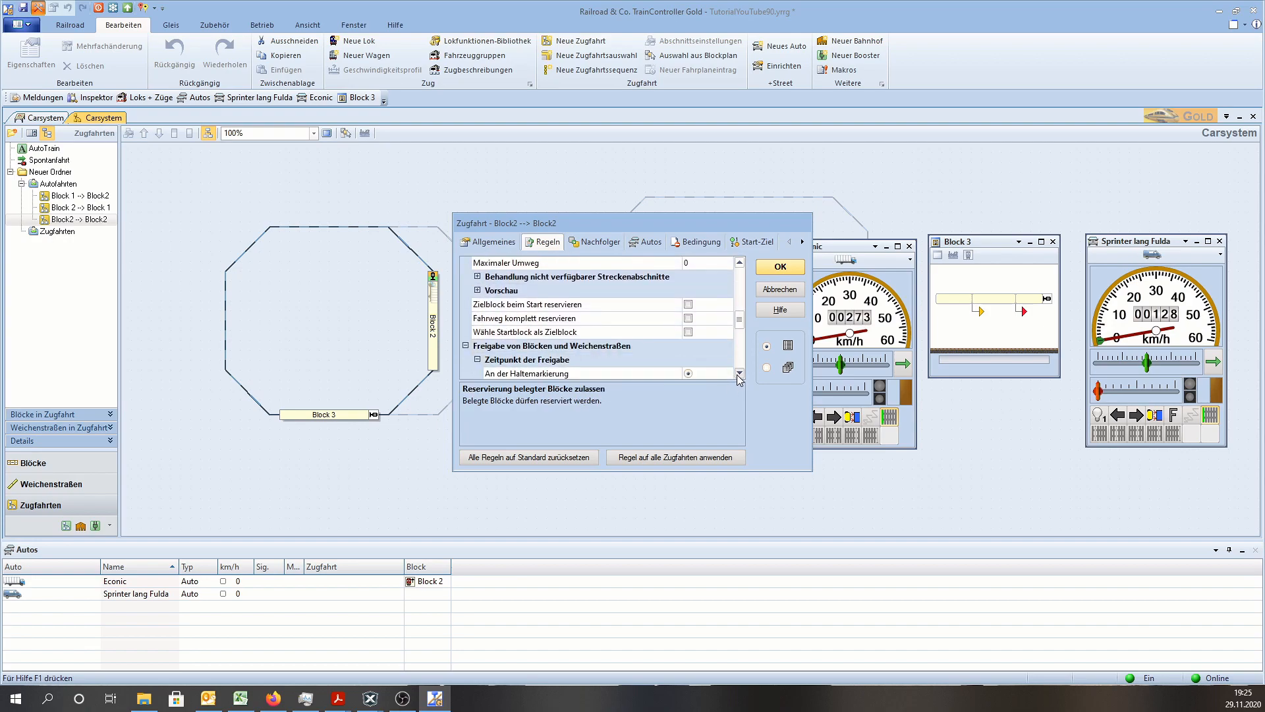
scroll(739, 374, "down", 3)
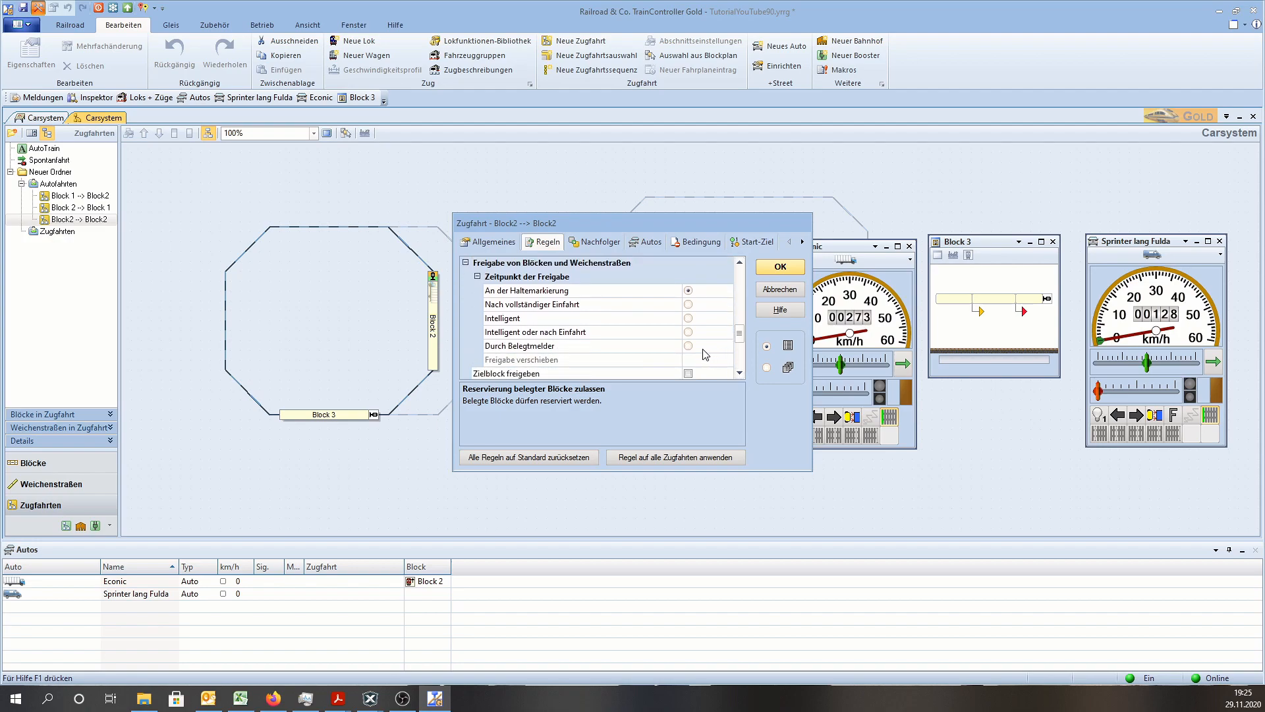
left_click(688, 345)
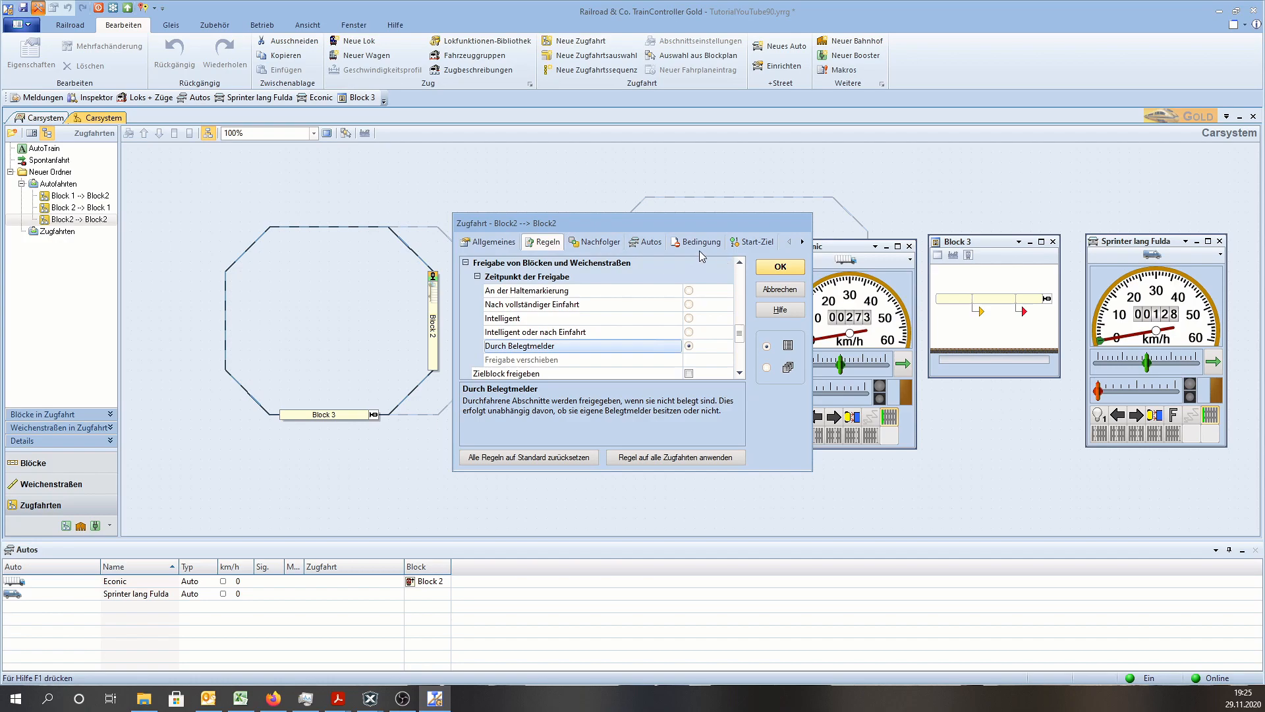
left_click(518, 241)
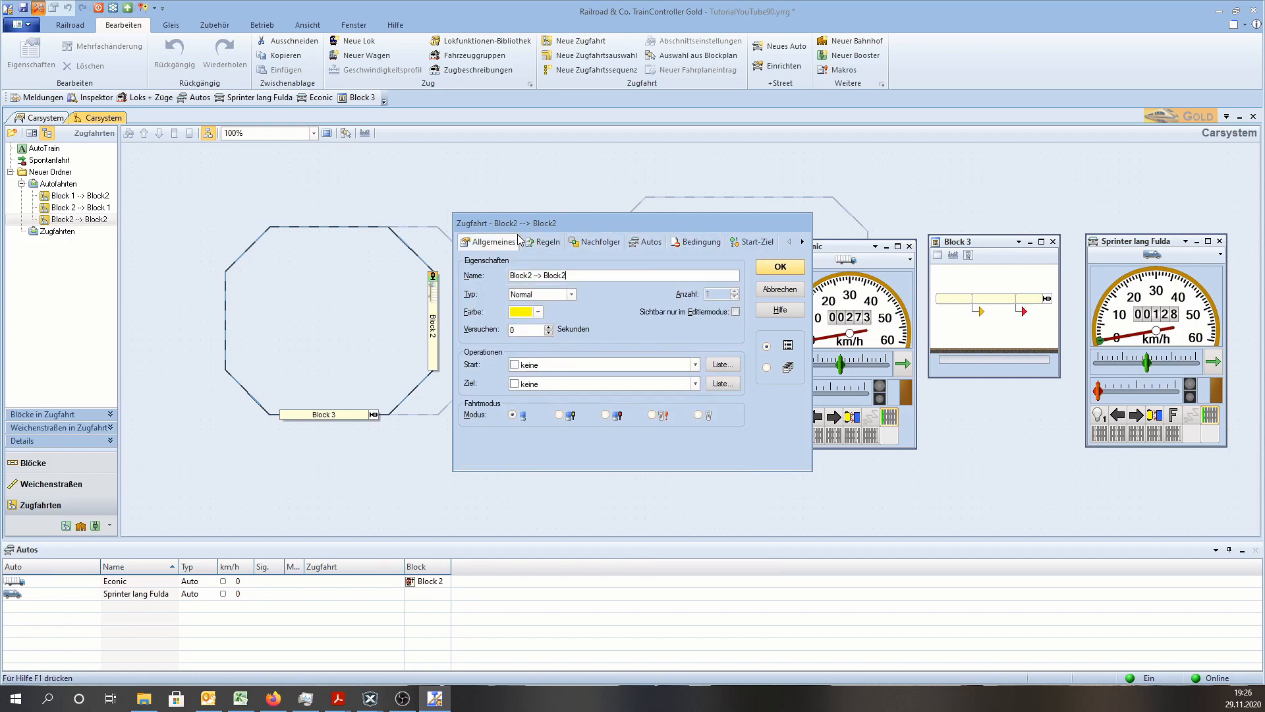
left_click(772, 270)
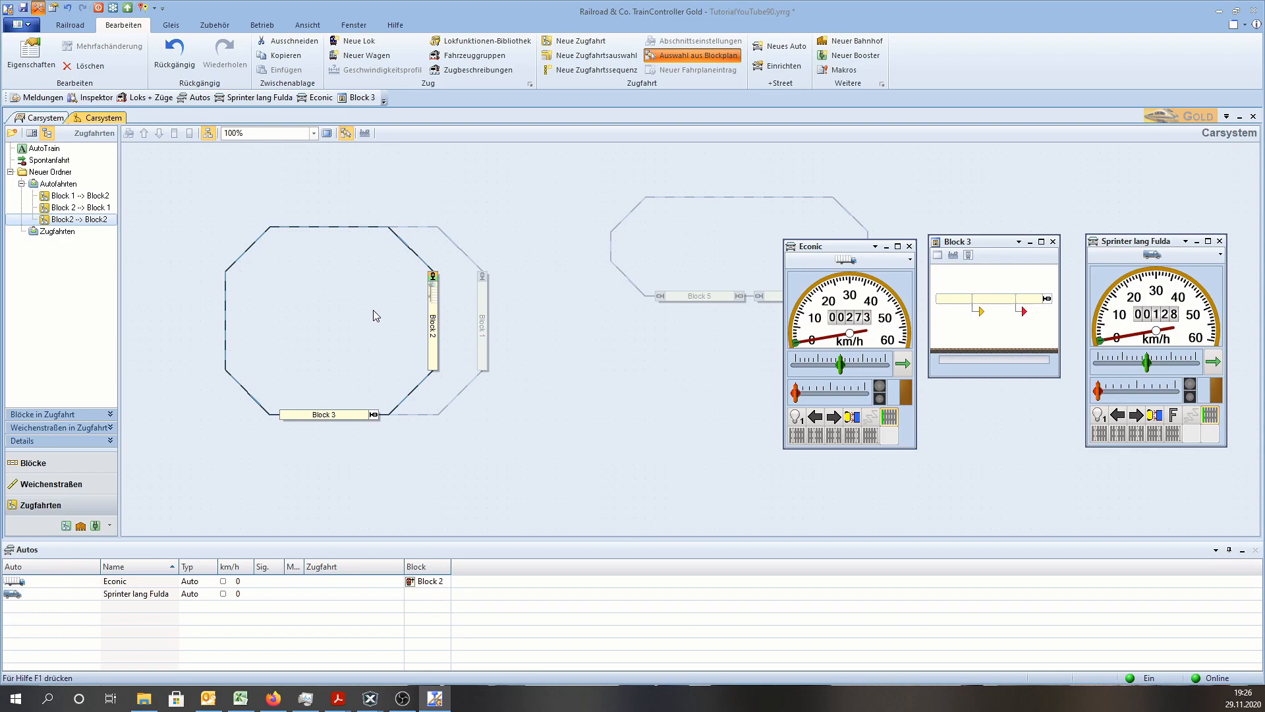
Step: Add the train operation Power Off to the destination operations of the run Block2 --> Block2
double_click(64, 221)
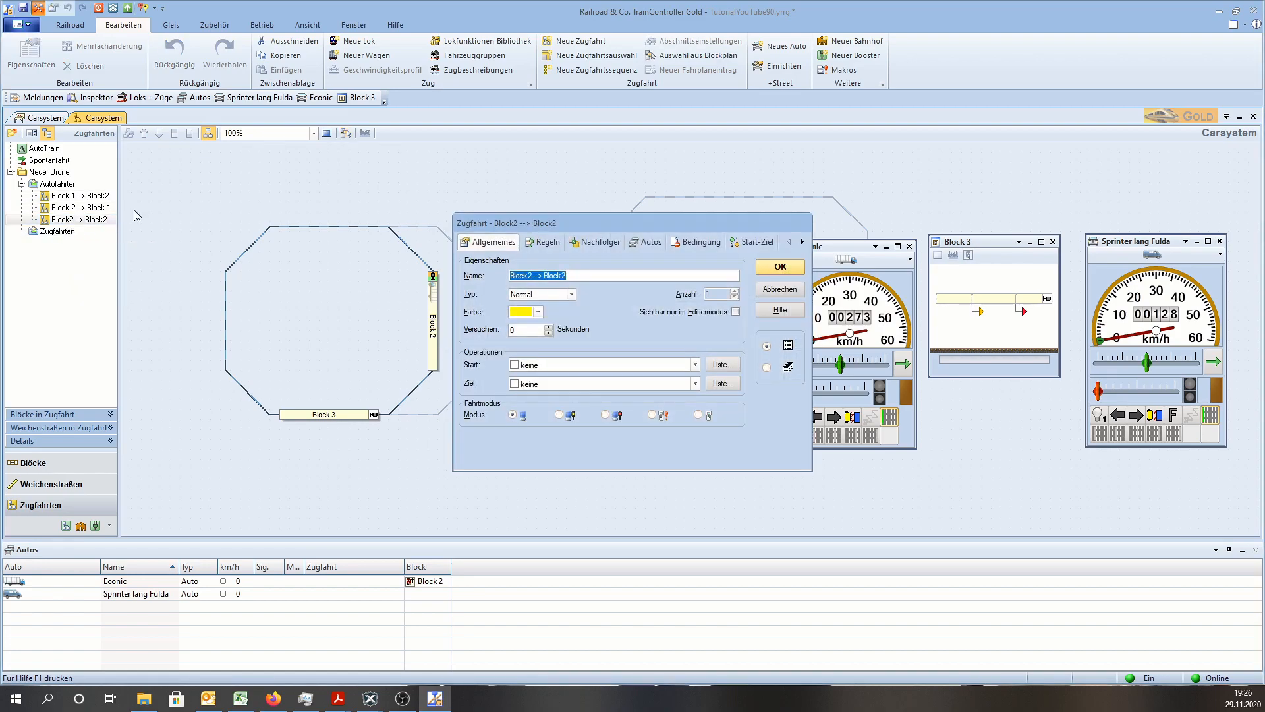
left_click(609, 384)
left_click(607, 388)
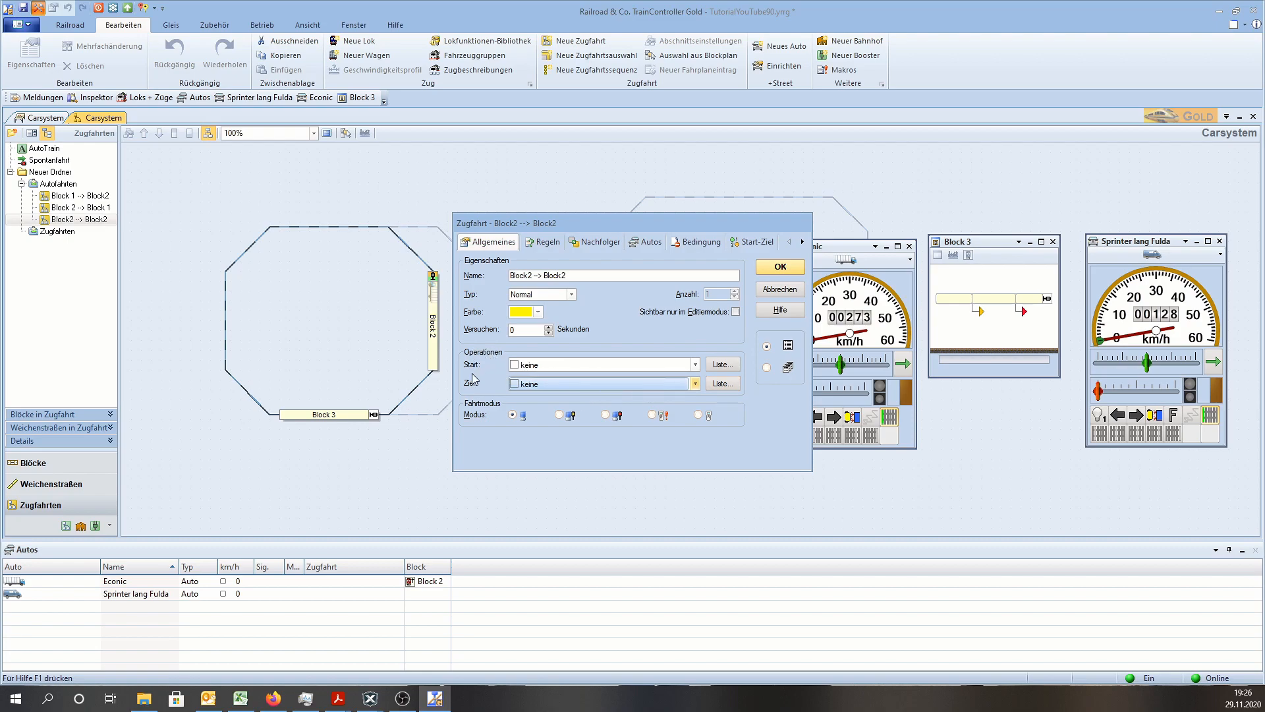
left_click(720, 385)
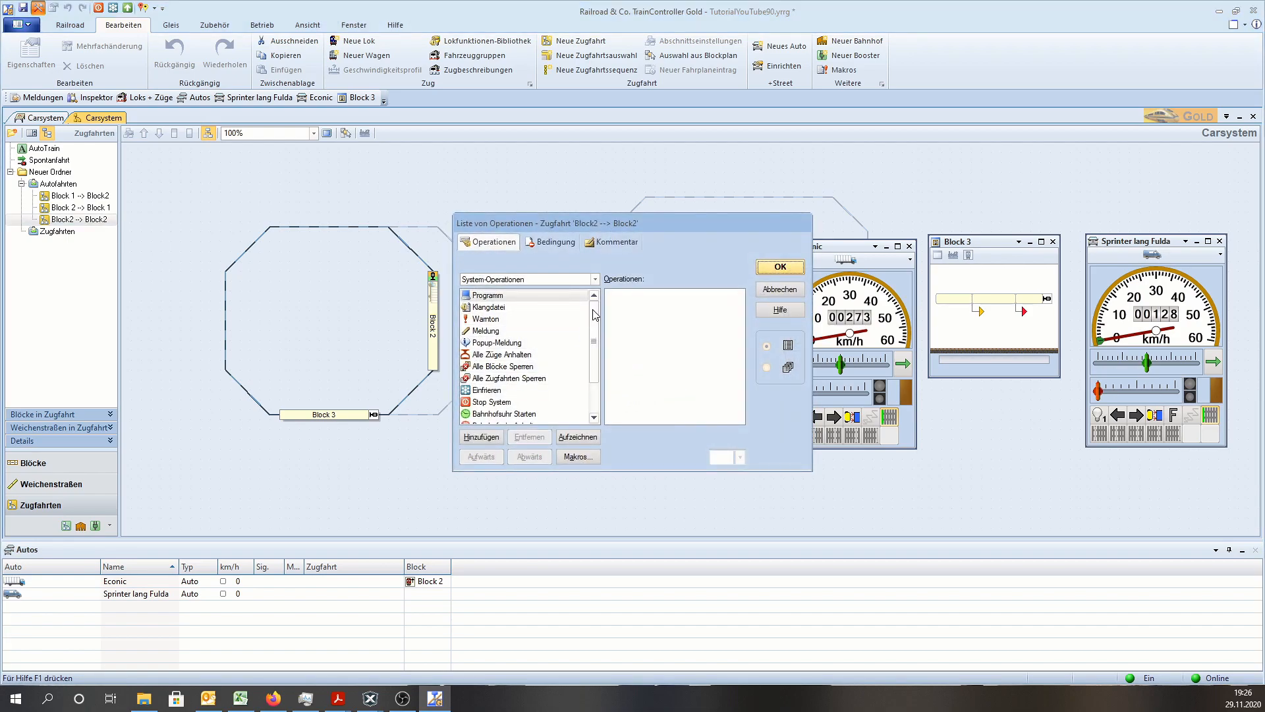
scroll(587, 359, "down", 4)
scroll(588, 360, "up", 4)
left_click(520, 279)
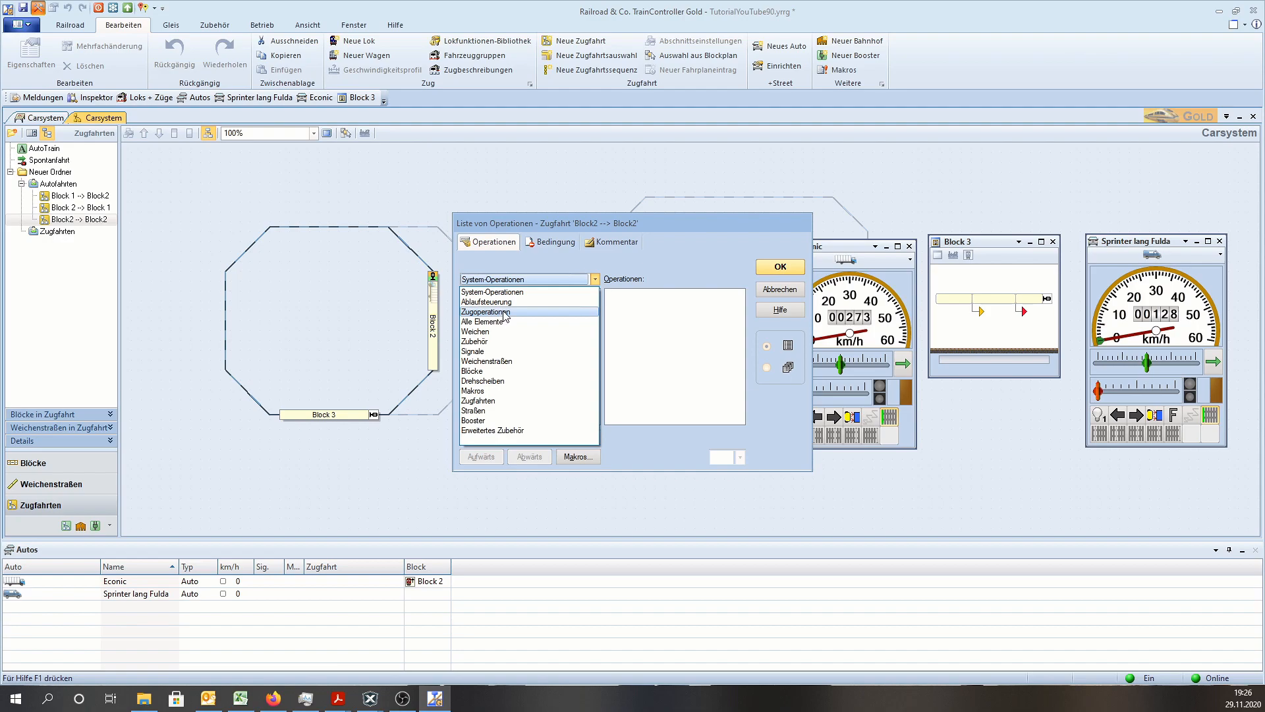
left_click(505, 312)
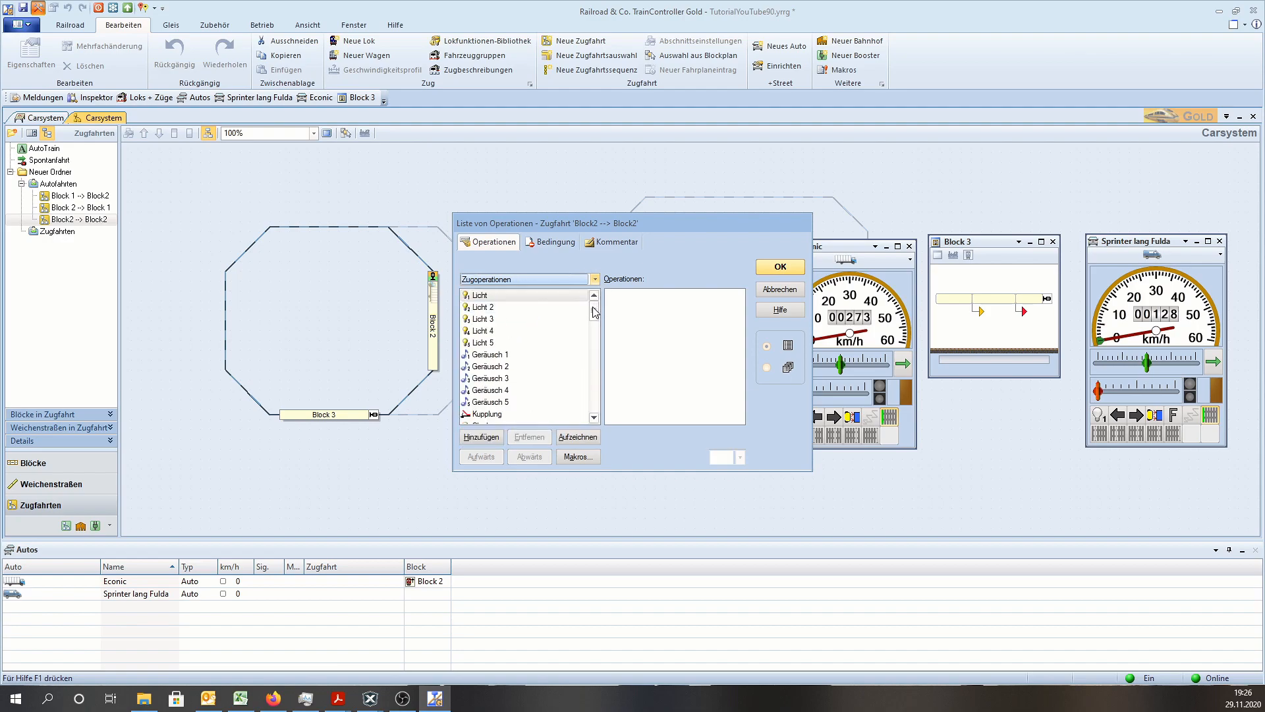
left_click_drag(595, 313, 586, 372)
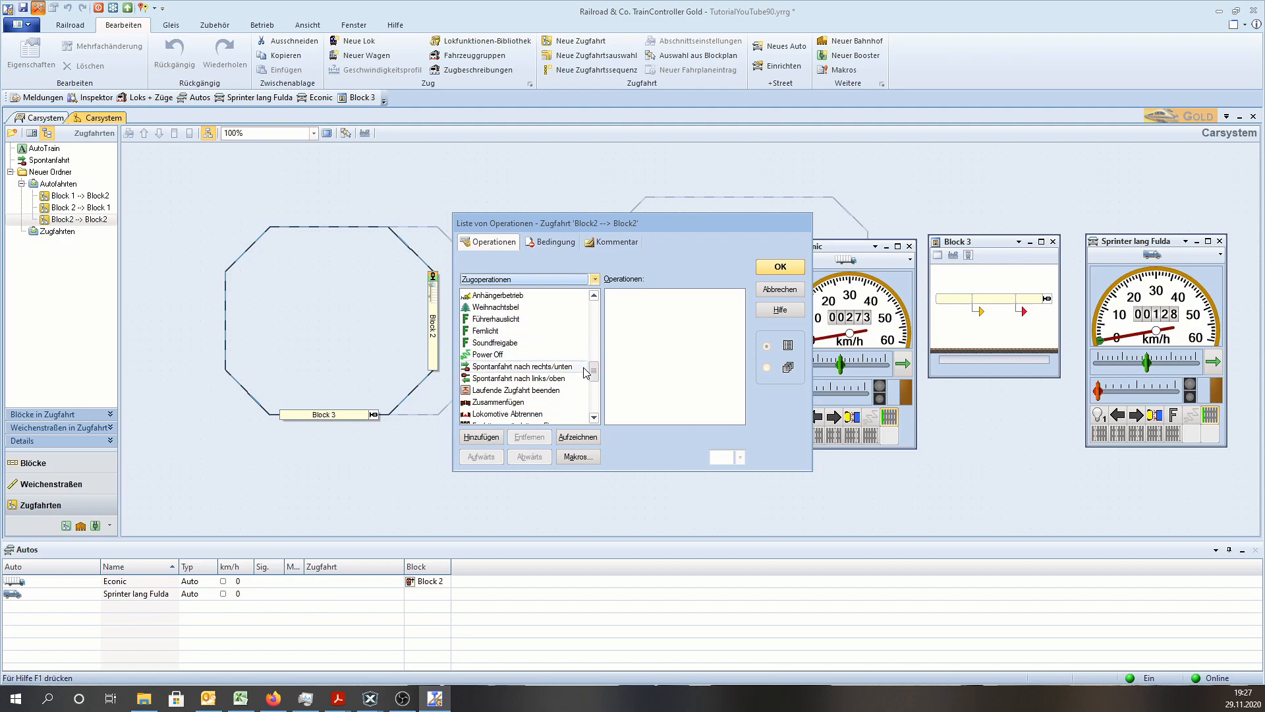
double_click(486, 357)
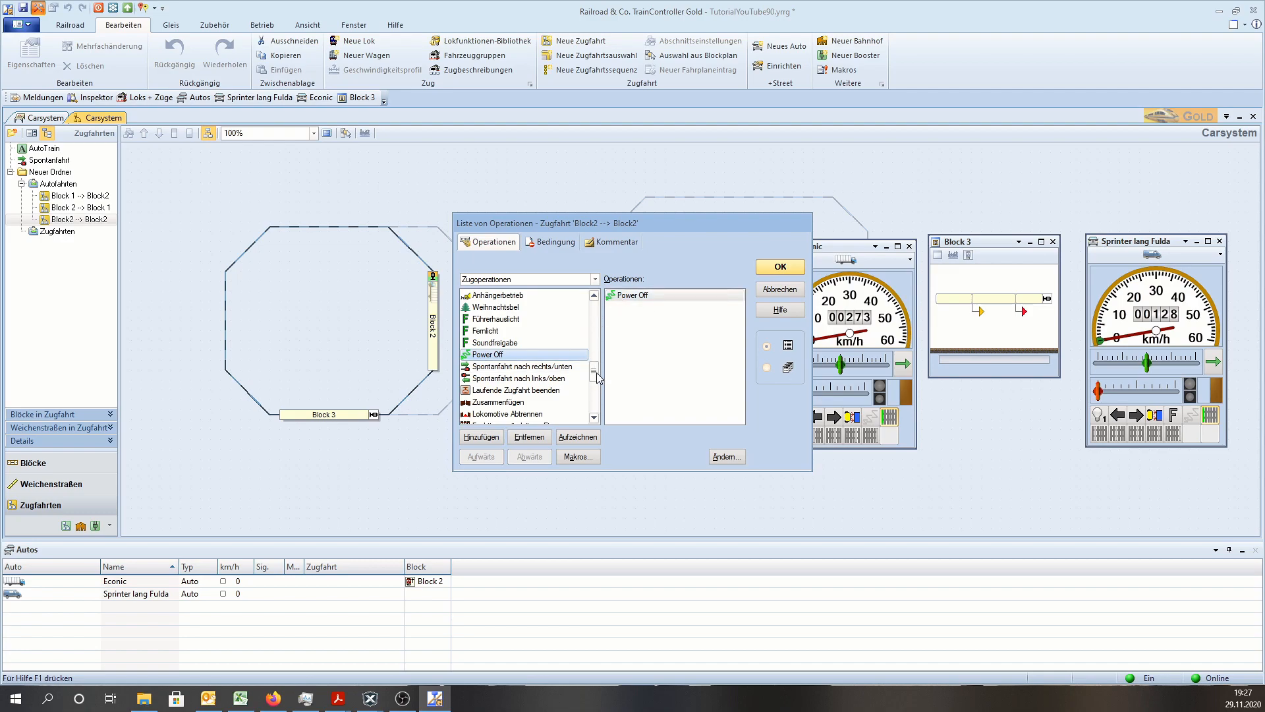
Step: Add a Verzögerung from the Ablaufsteuerung operations after the Power Off operation
left_click_drag(595, 372, 612, 304)
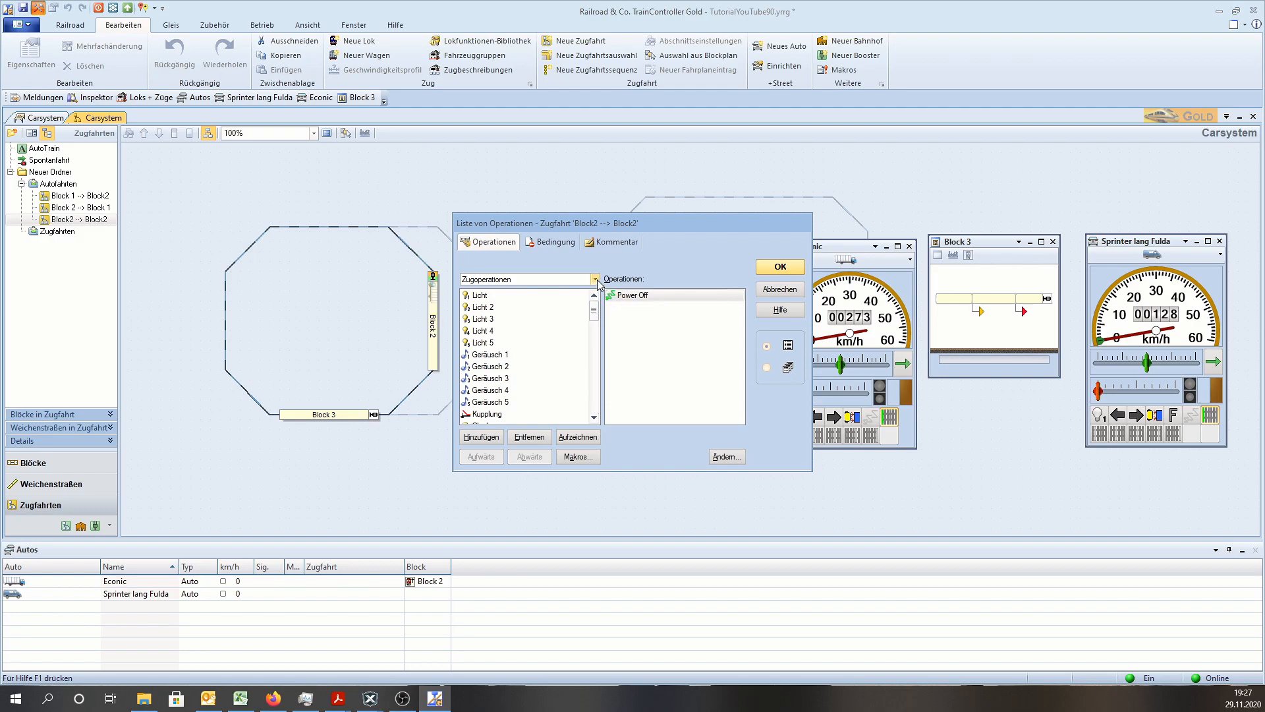
left_click(595, 279)
left_click(550, 312)
left_click(512, 295)
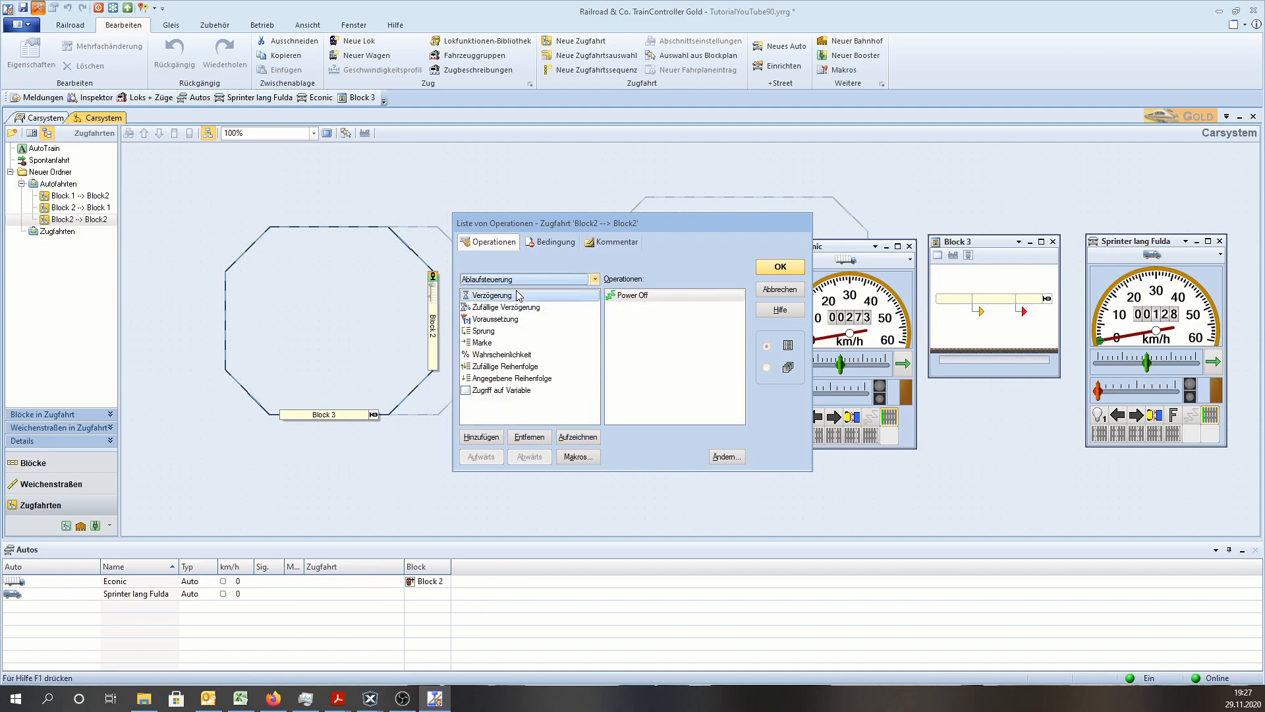
double_click(512, 296)
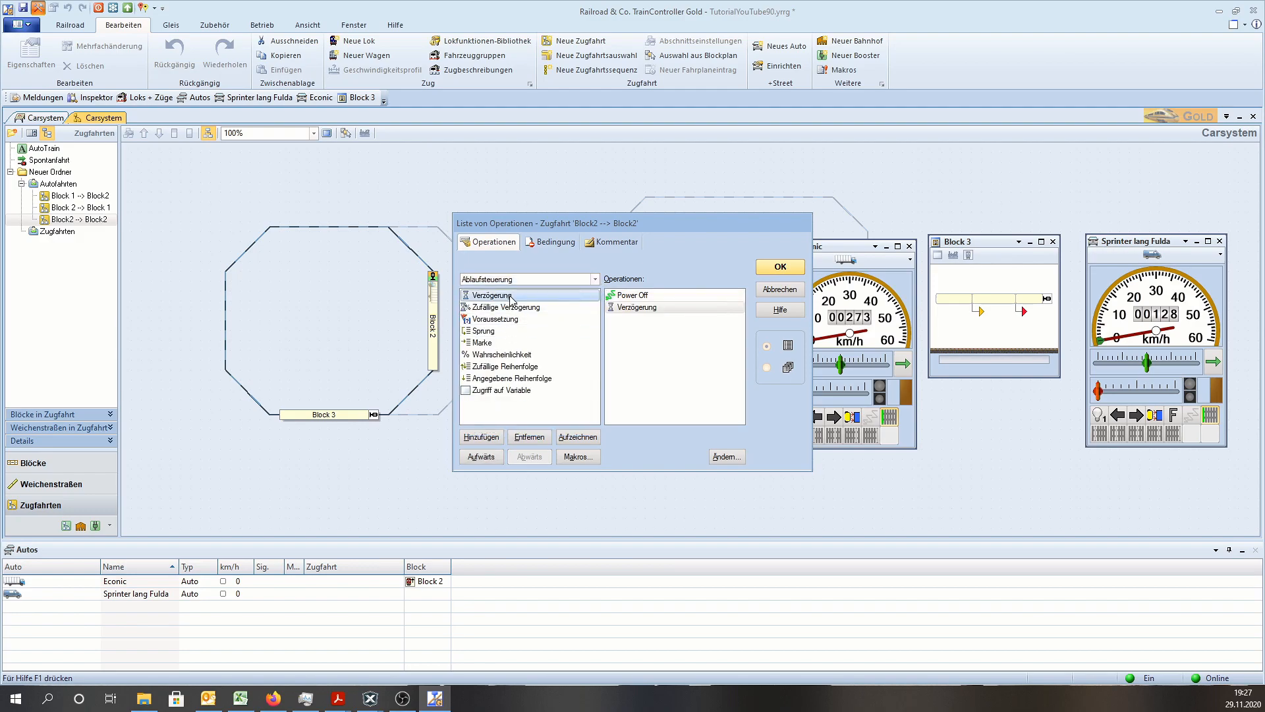
Step: Add a second Power Off train operation after the delay
left_click(594, 279)
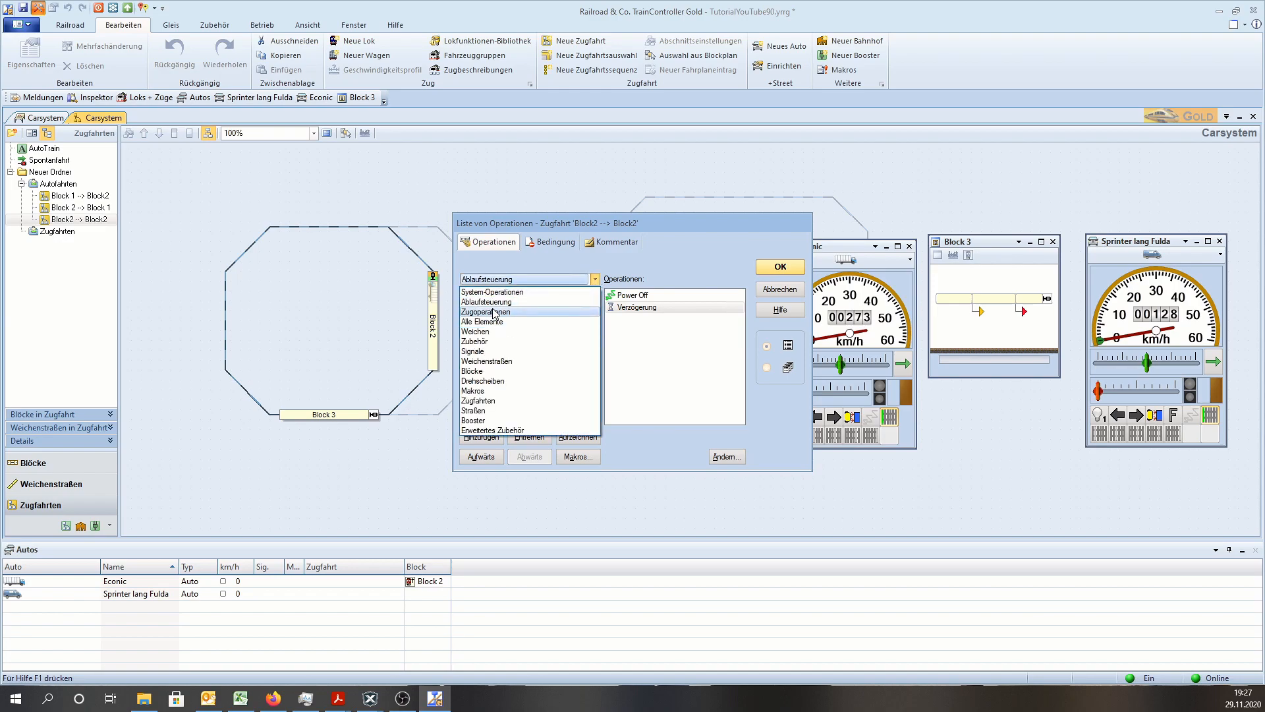
left_click(501, 311)
left_click_drag(595, 305, 595, 342)
scroll(521, 329, "down", 5)
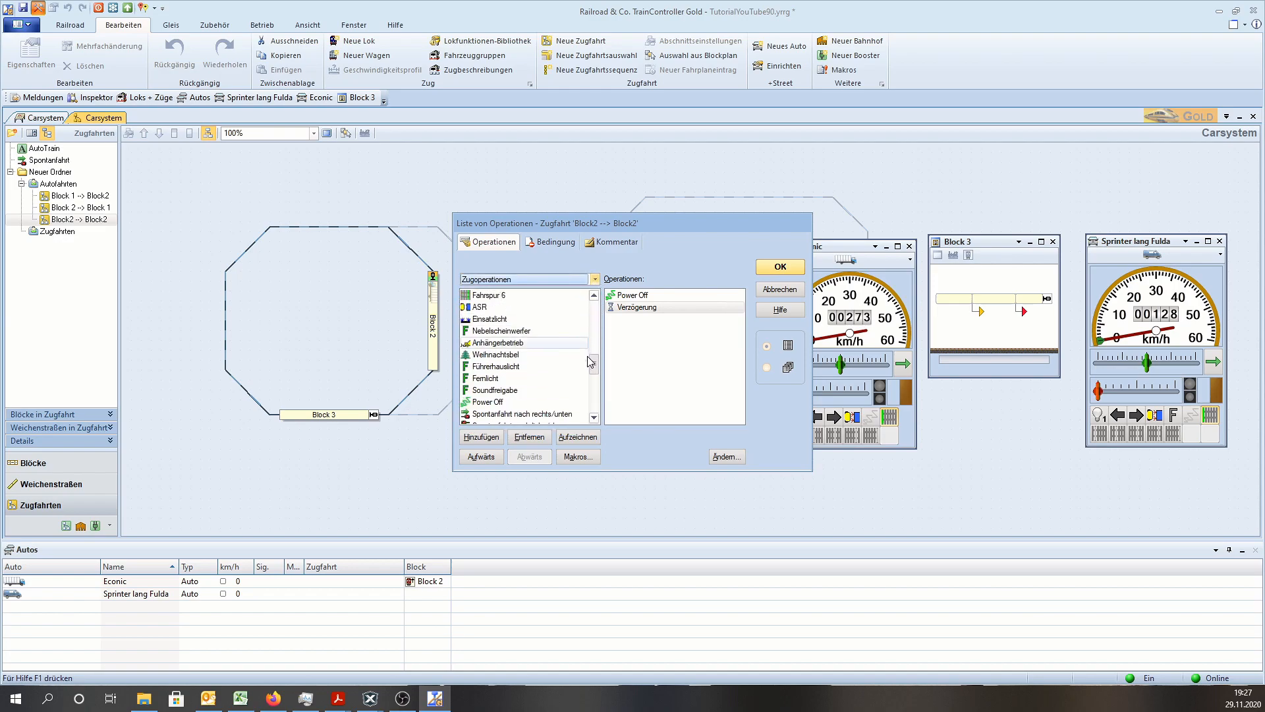
double_click(514, 308)
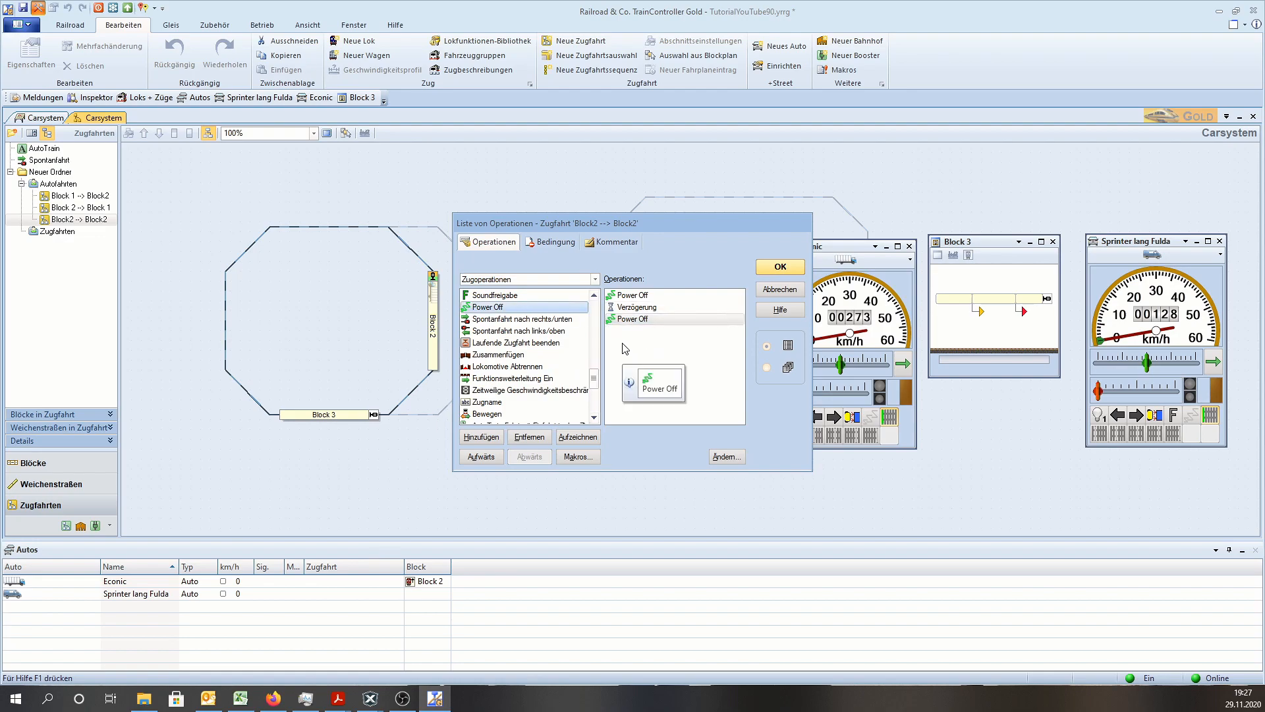
Step: Set the Verzögerung between the two Power Off operations to 1 second
double_click(629, 307)
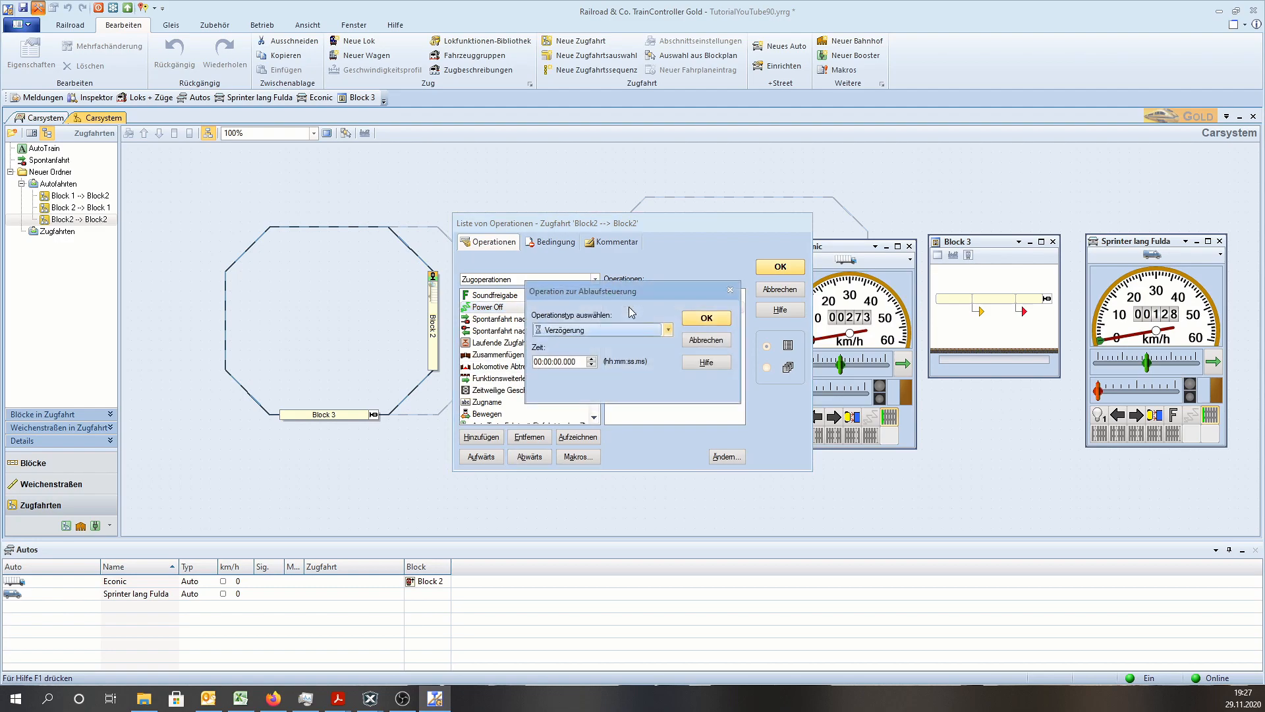
left_click(571, 363)
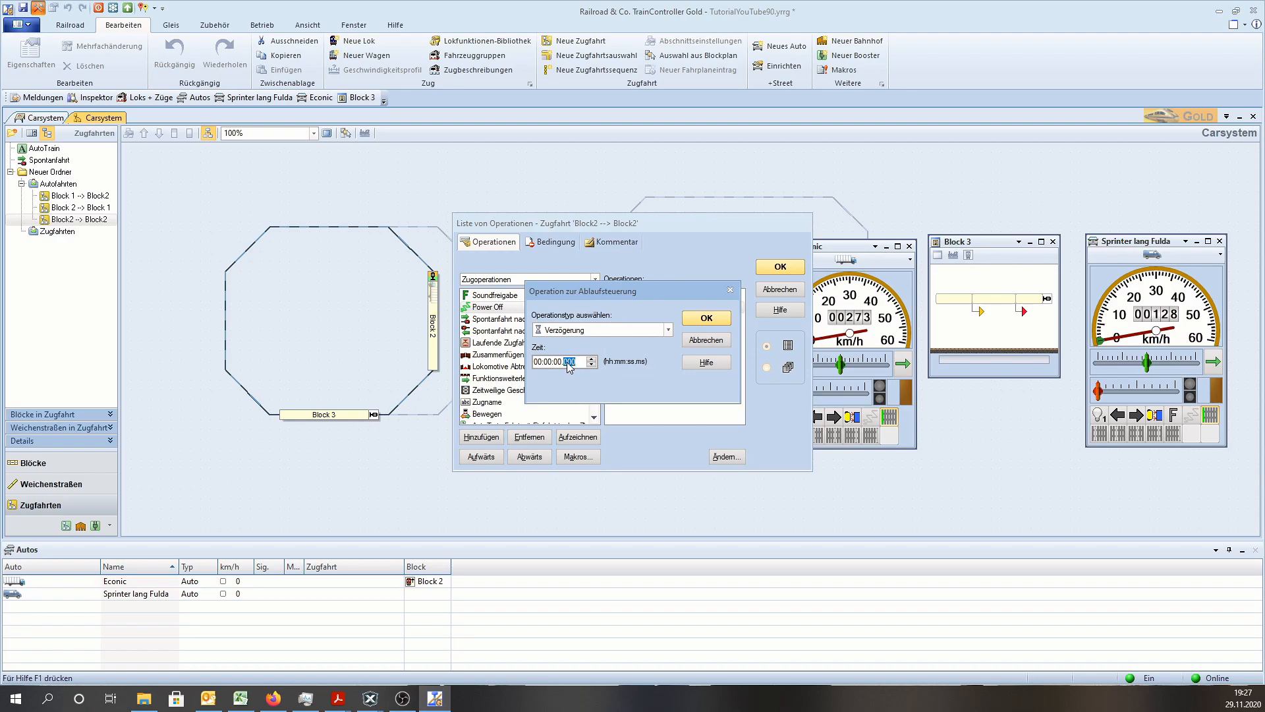
left_click(559, 363)
type("1")
left_click(695, 320)
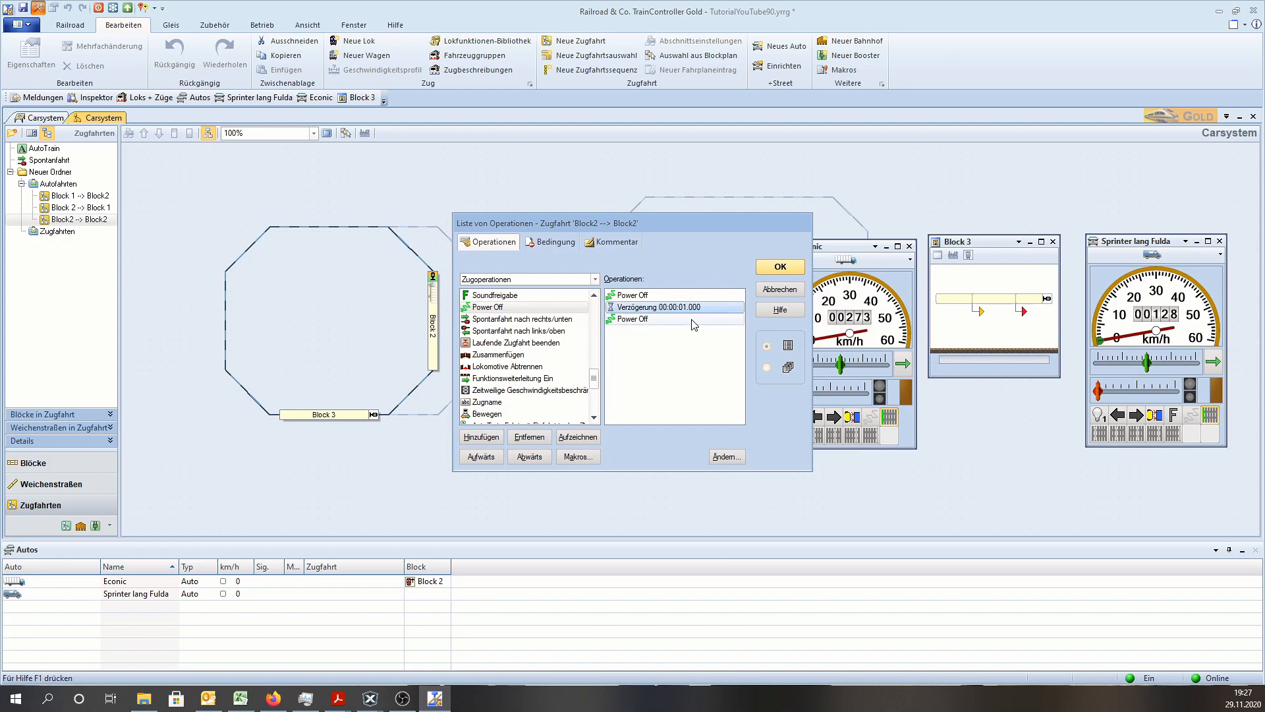
Step: Set the function status of the second Power Off operation to off and accept the settings of the run Block2 --> Block2
left_click(627, 321)
double_click(628, 321)
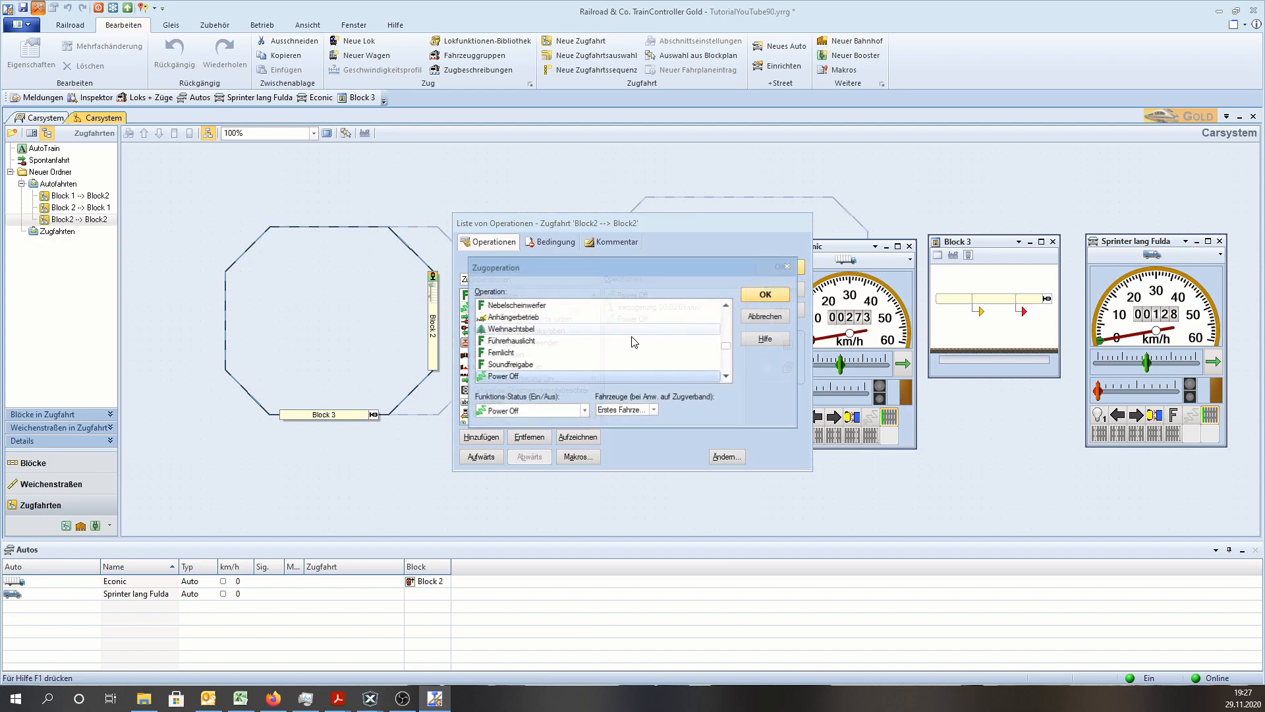
left_click(534, 410)
left_click(525, 425)
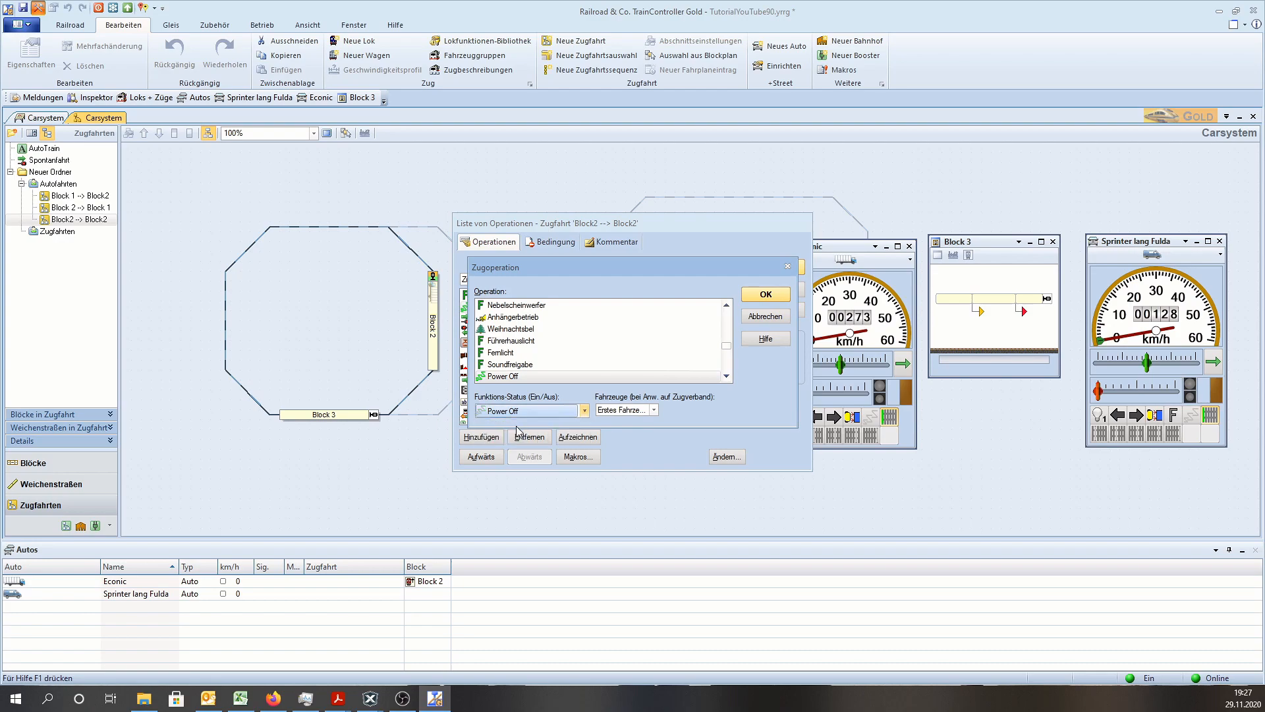
left_click(757, 298)
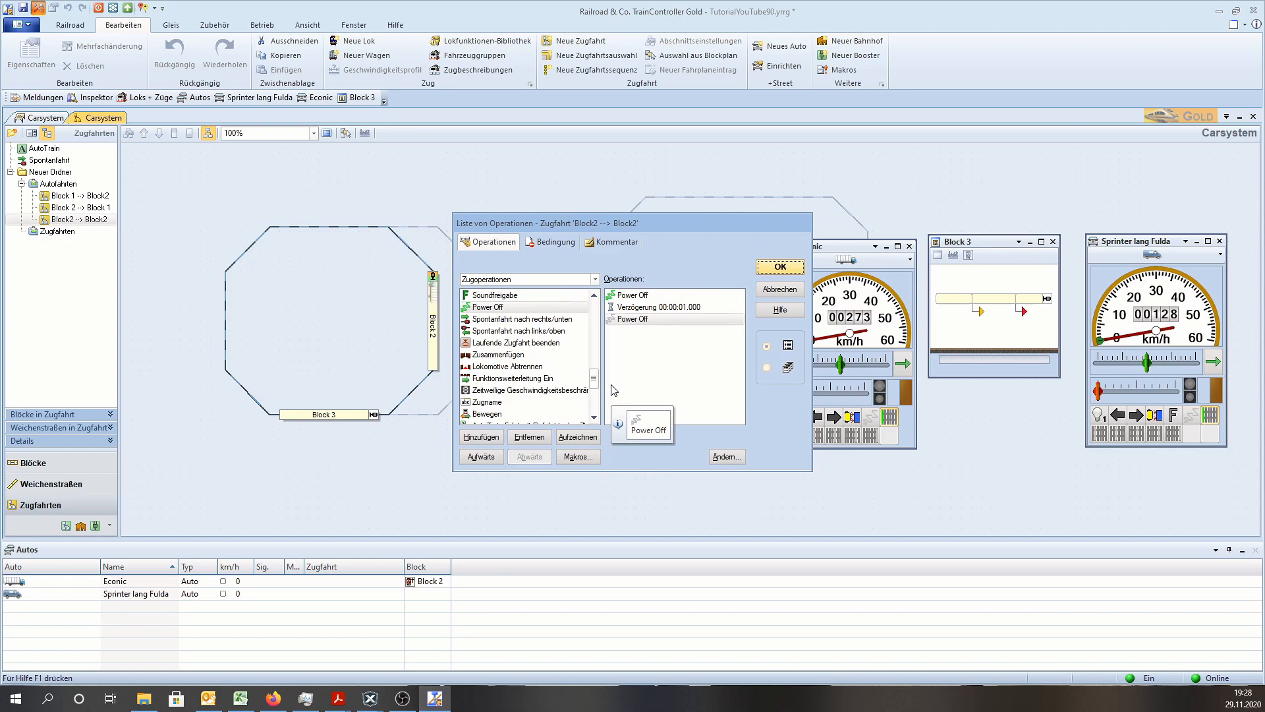
left_click(623, 320)
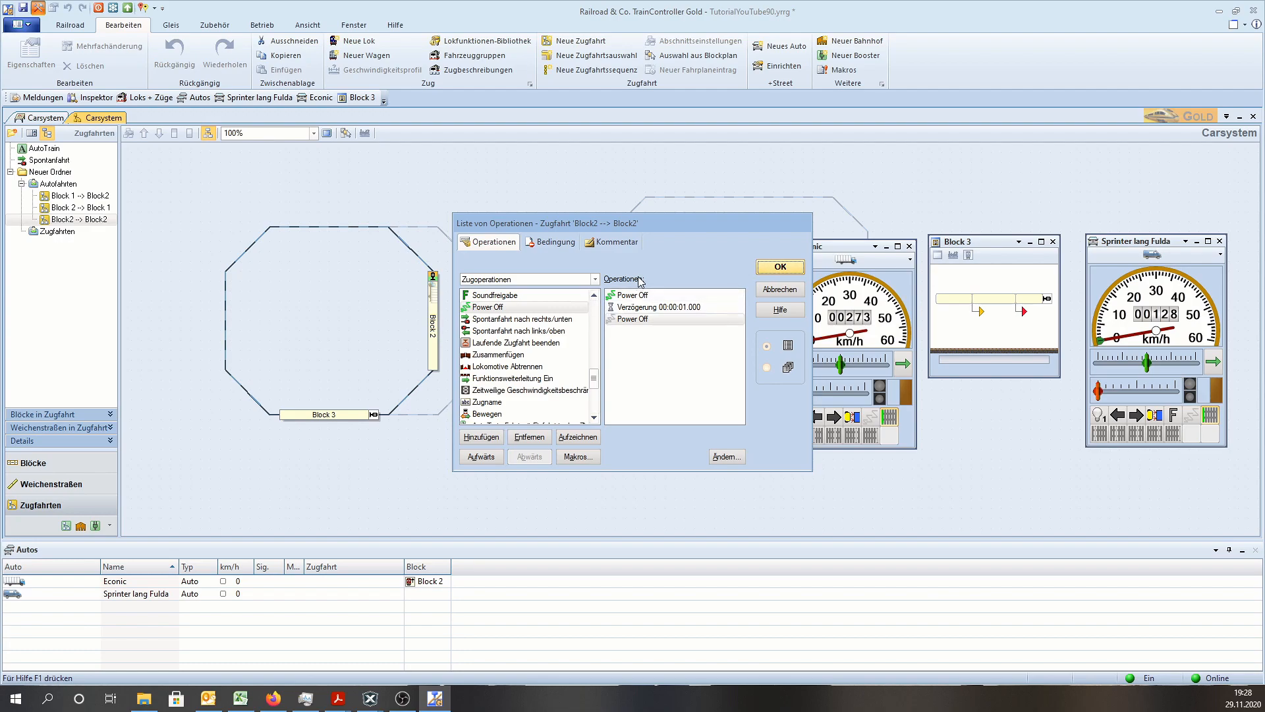
left_click(779, 267)
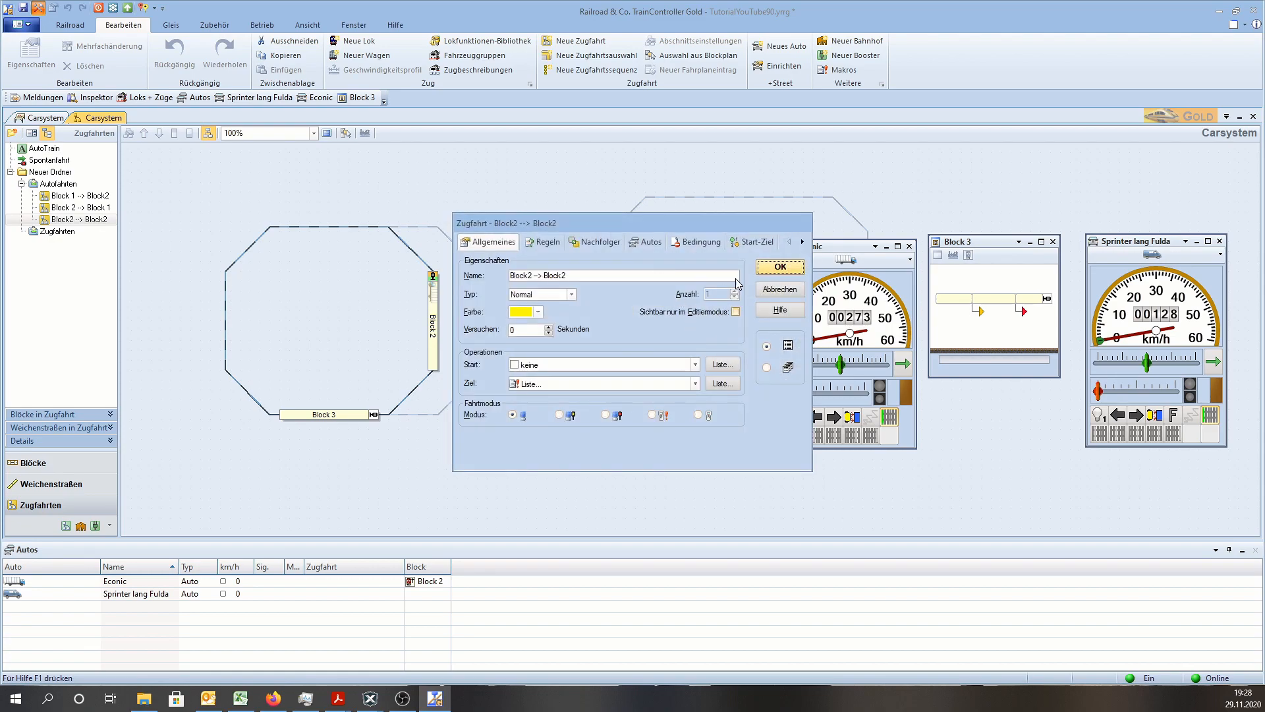
left_click(769, 265)
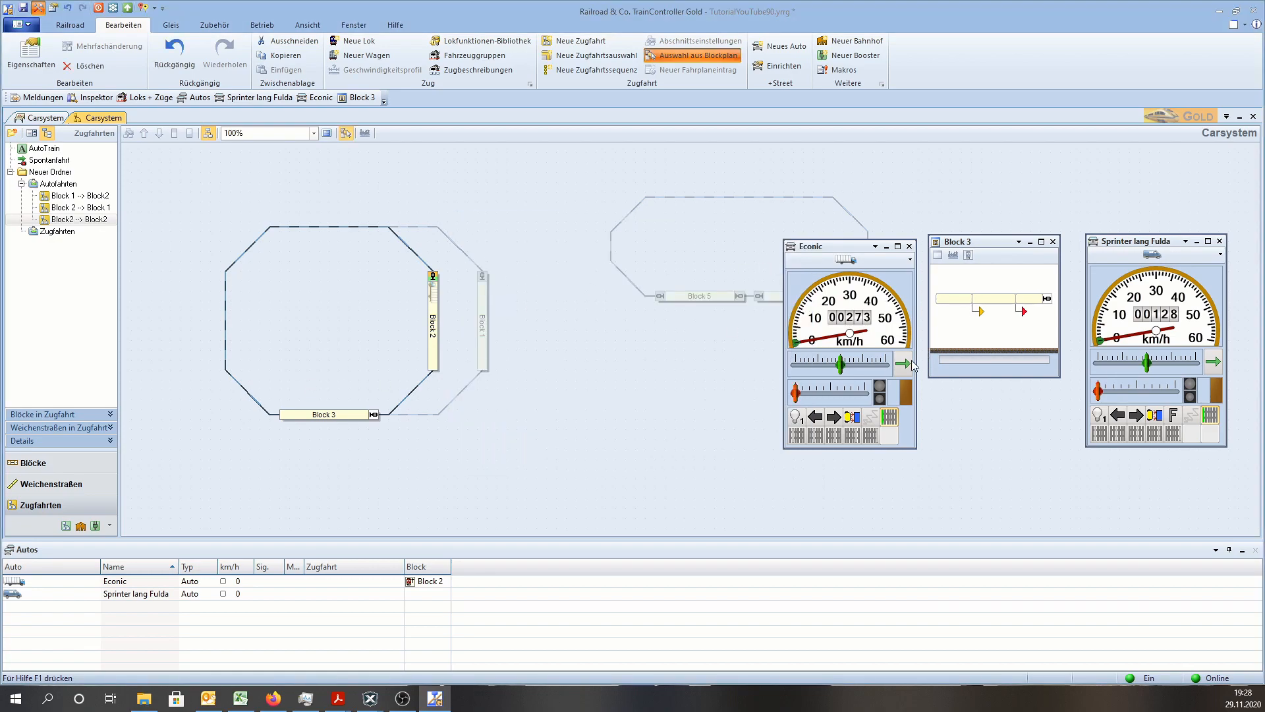
Step: Switch on the Econic's light, leave edit mode and start the run Block2 --> Block2
left_click(796, 418)
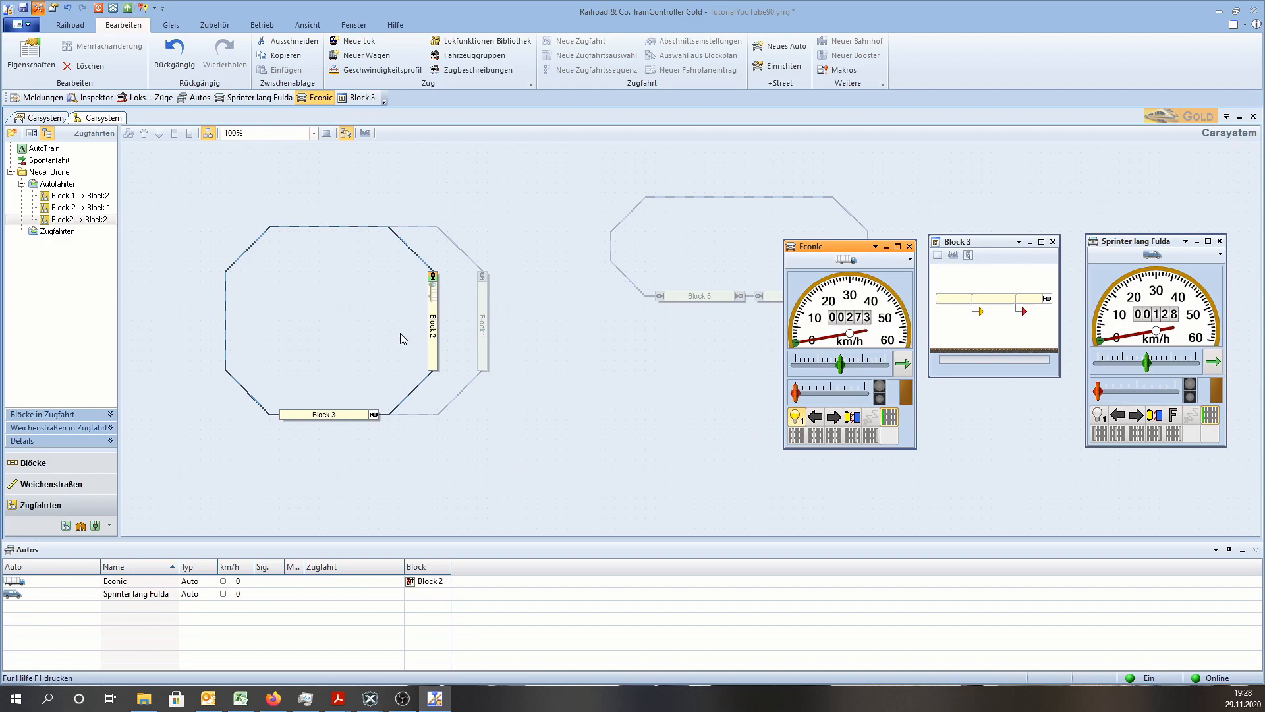
left_click(435, 310)
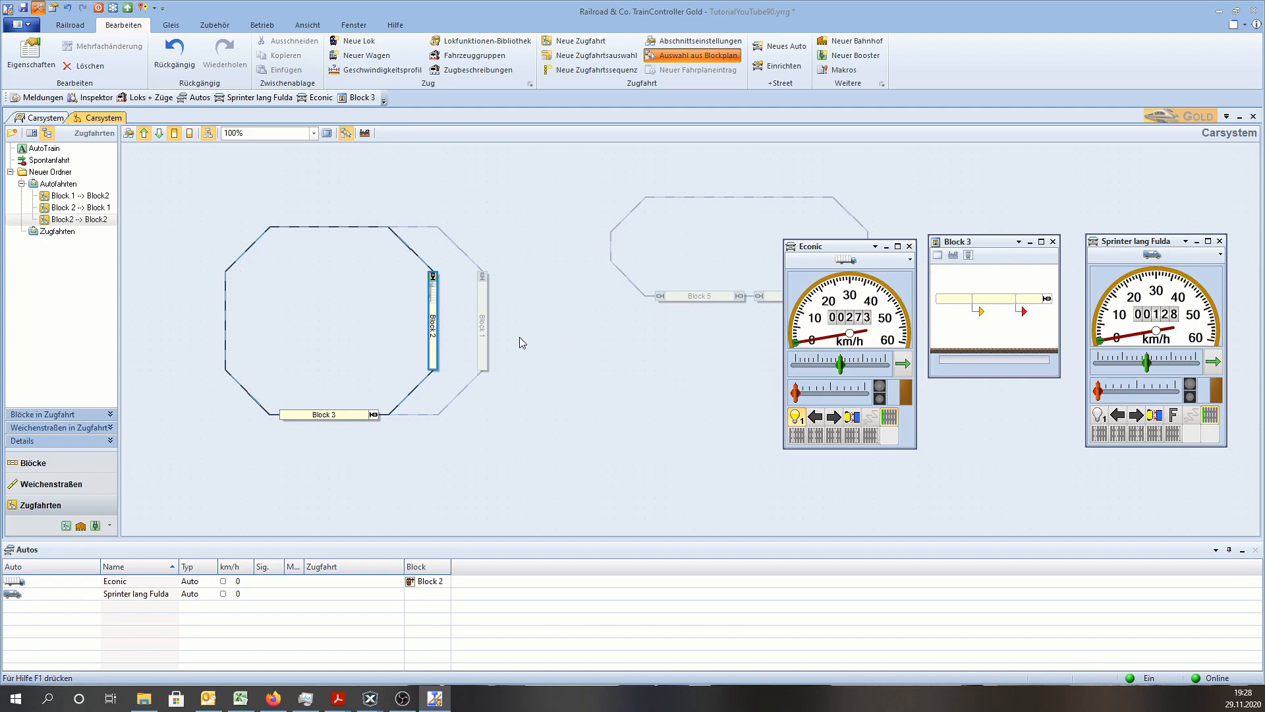
left_click(38, 8)
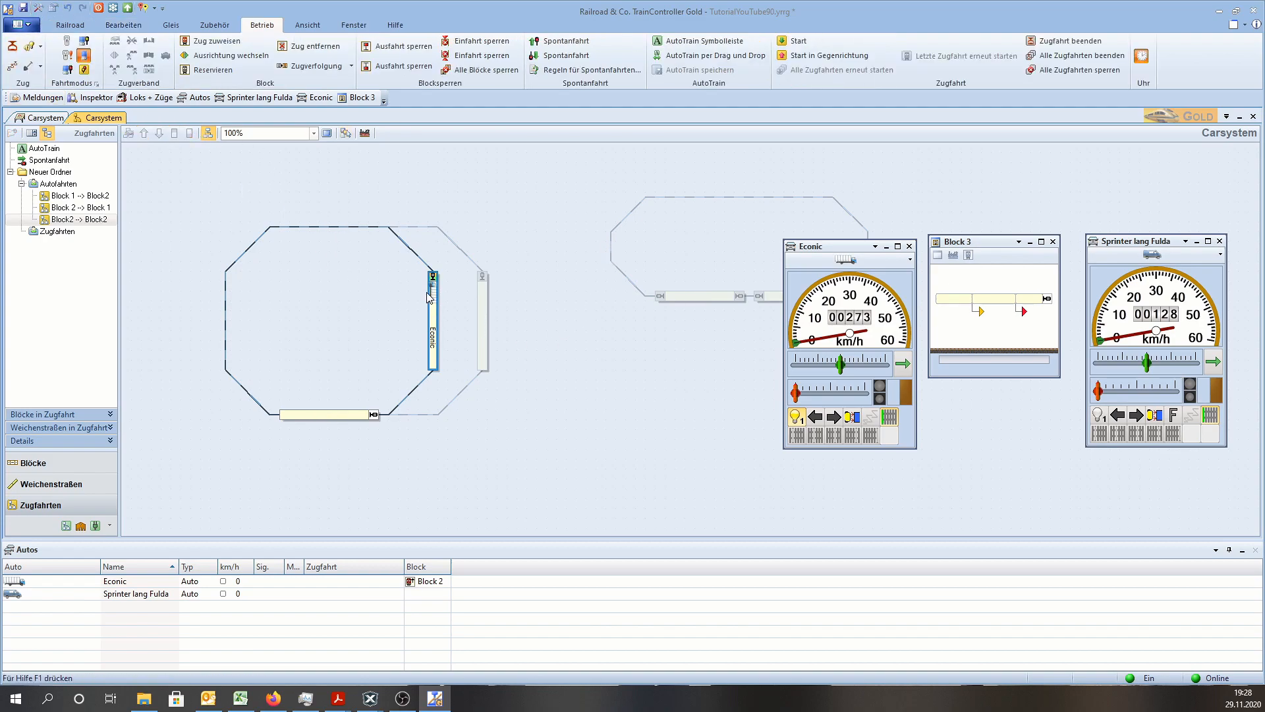
right_click(74, 221)
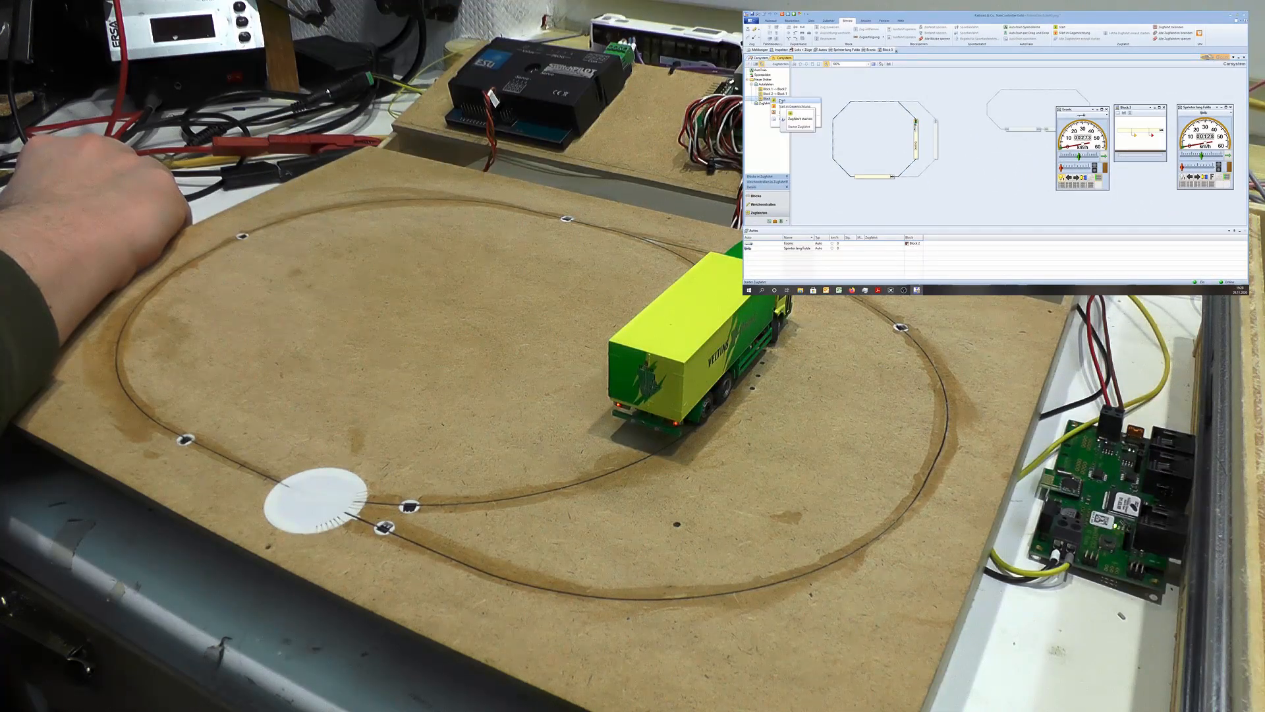
left_click(781, 100)
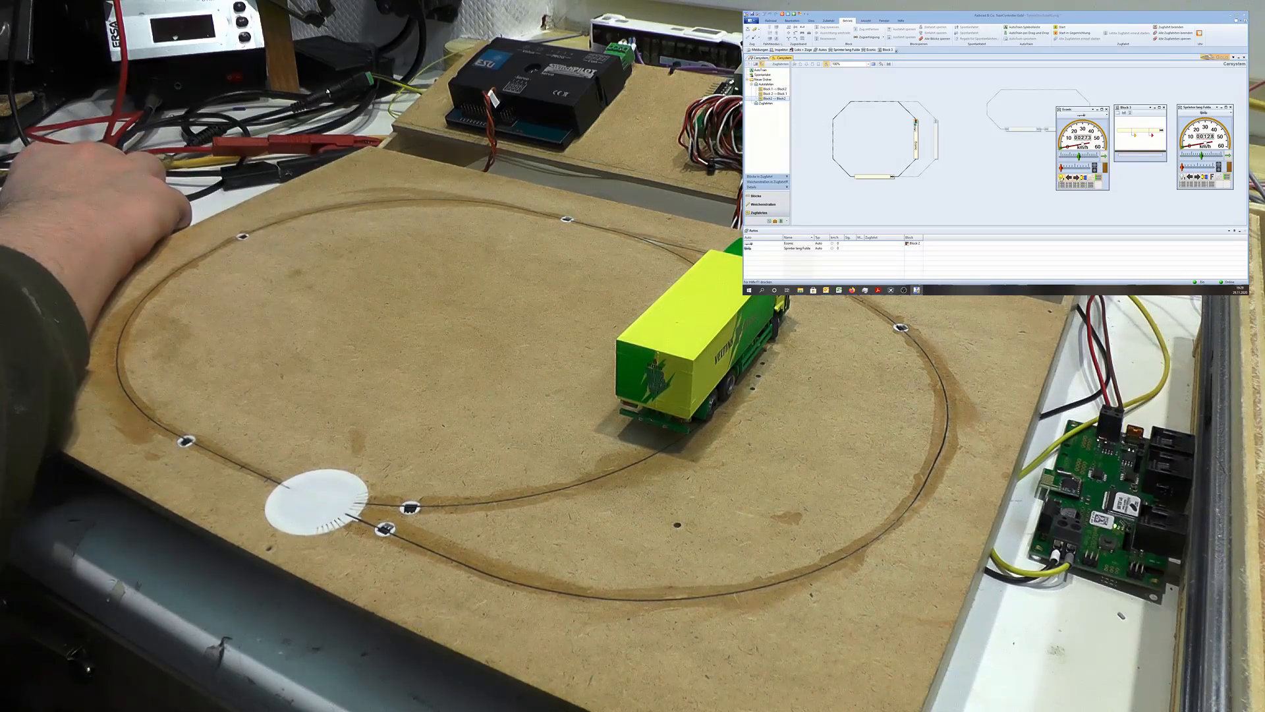
Step: Adjust the Econic's speed control slightly and start the run Block2 --> Block2 again
mouse_move(1079, 157)
left_mouse_down()
mouse_move(1101, 162)
mouse_move(1072, 160)
left_mouse_up()
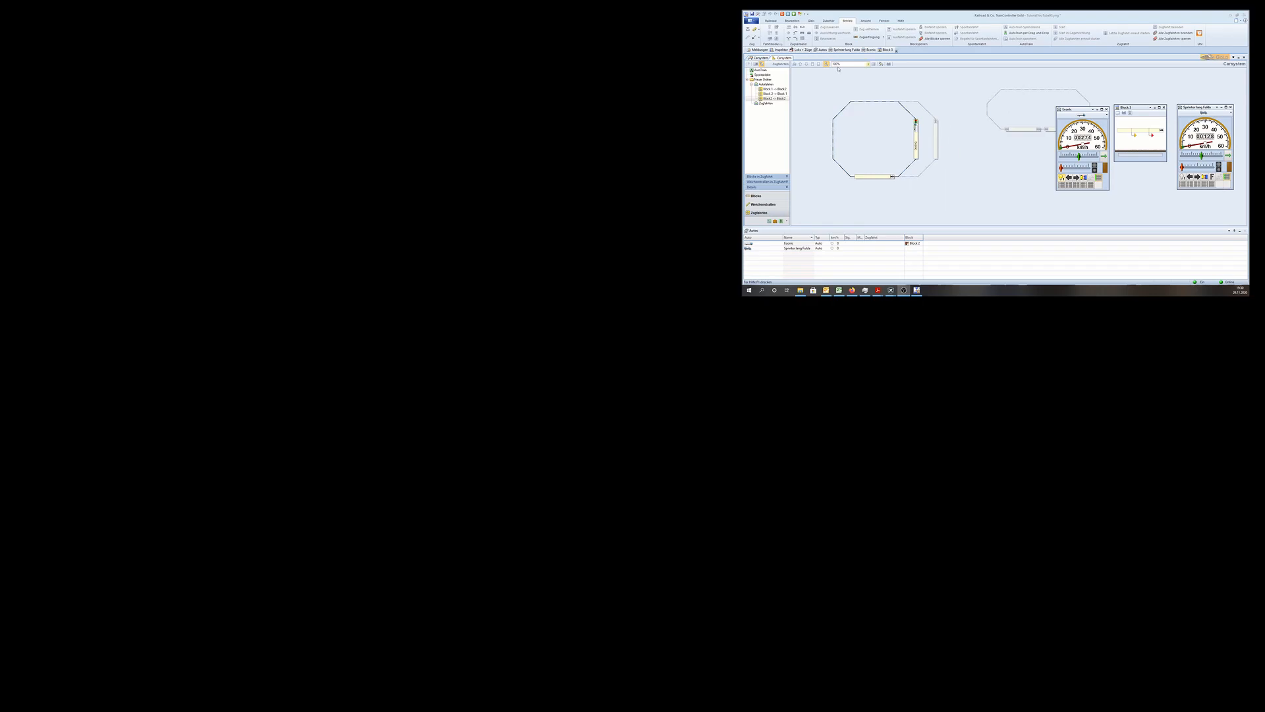
left_click(763, 58)
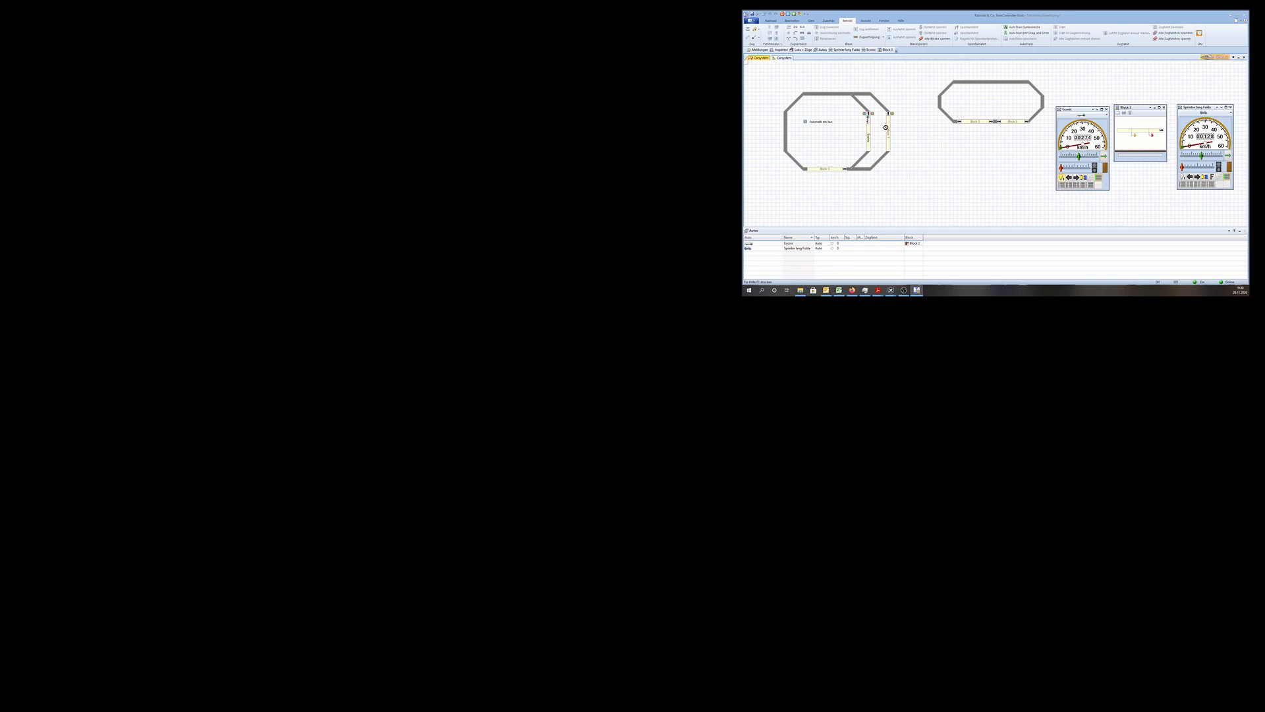
left_click(780, 60)
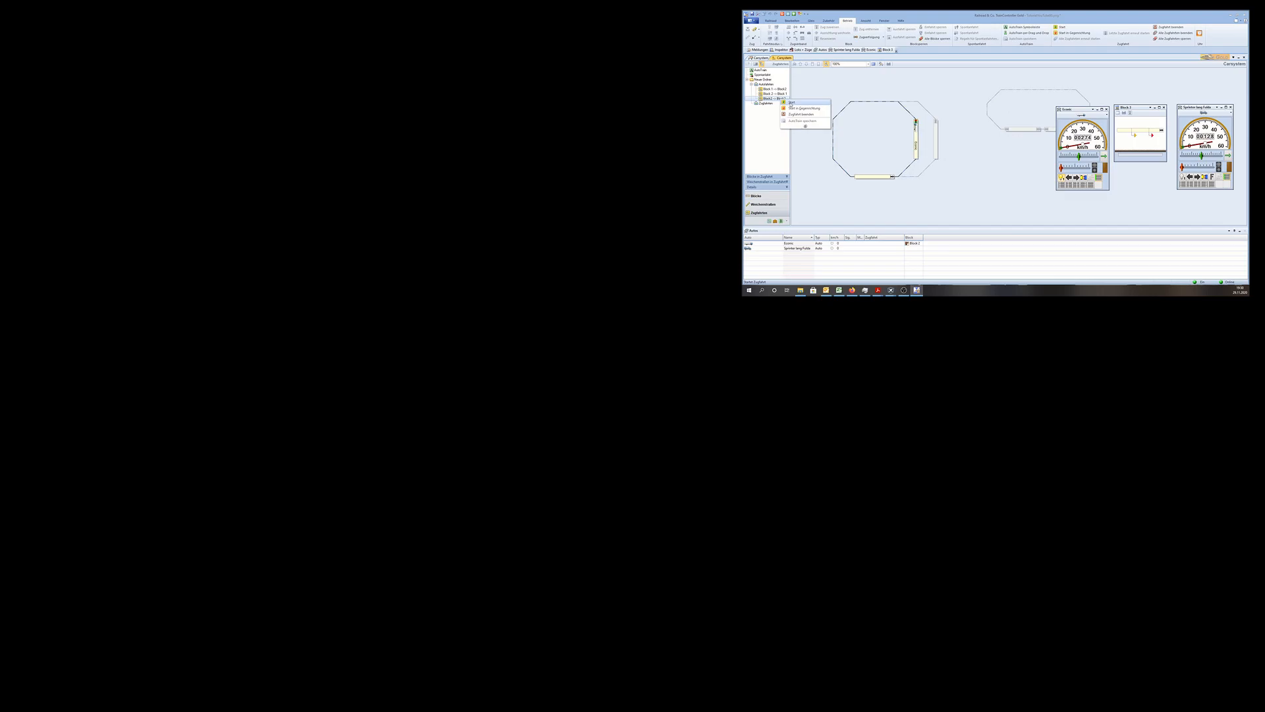
left_click(791, 102)
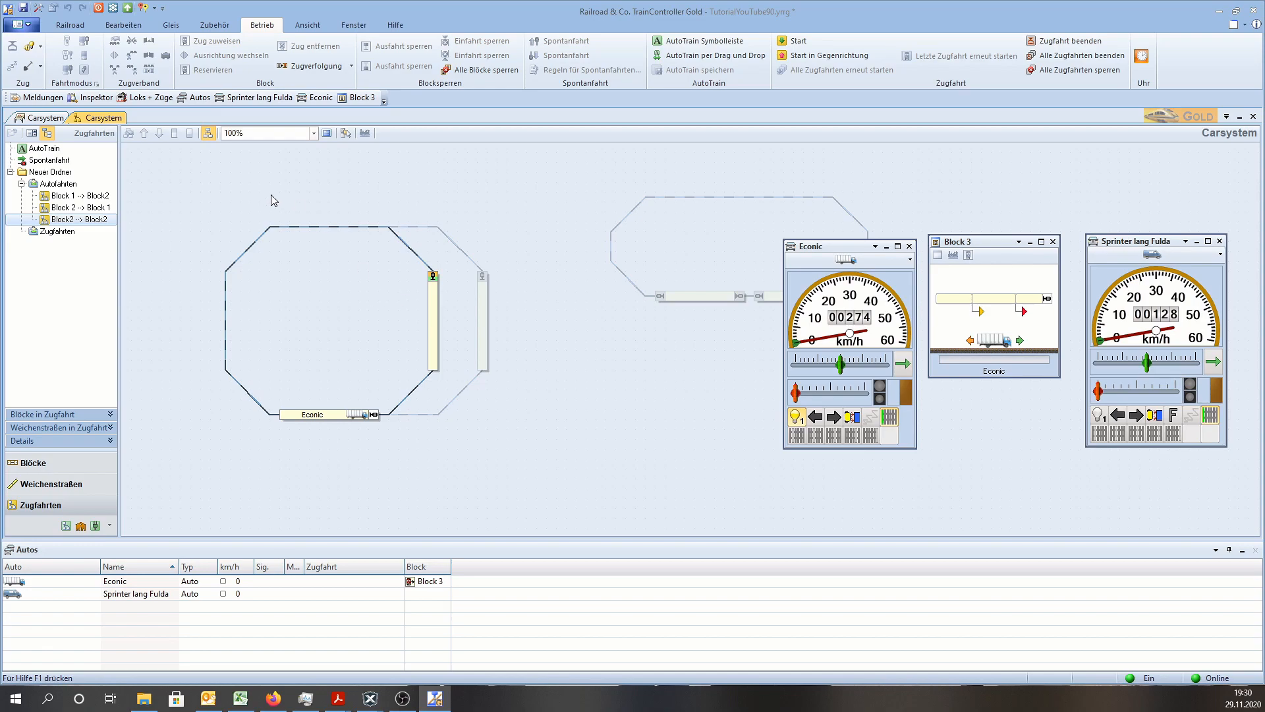
Step: In edit mode, add the accessory Optische Stoppstelle Block2 to the start operations of the run Block2 --> Block2
left_click(38, 8)
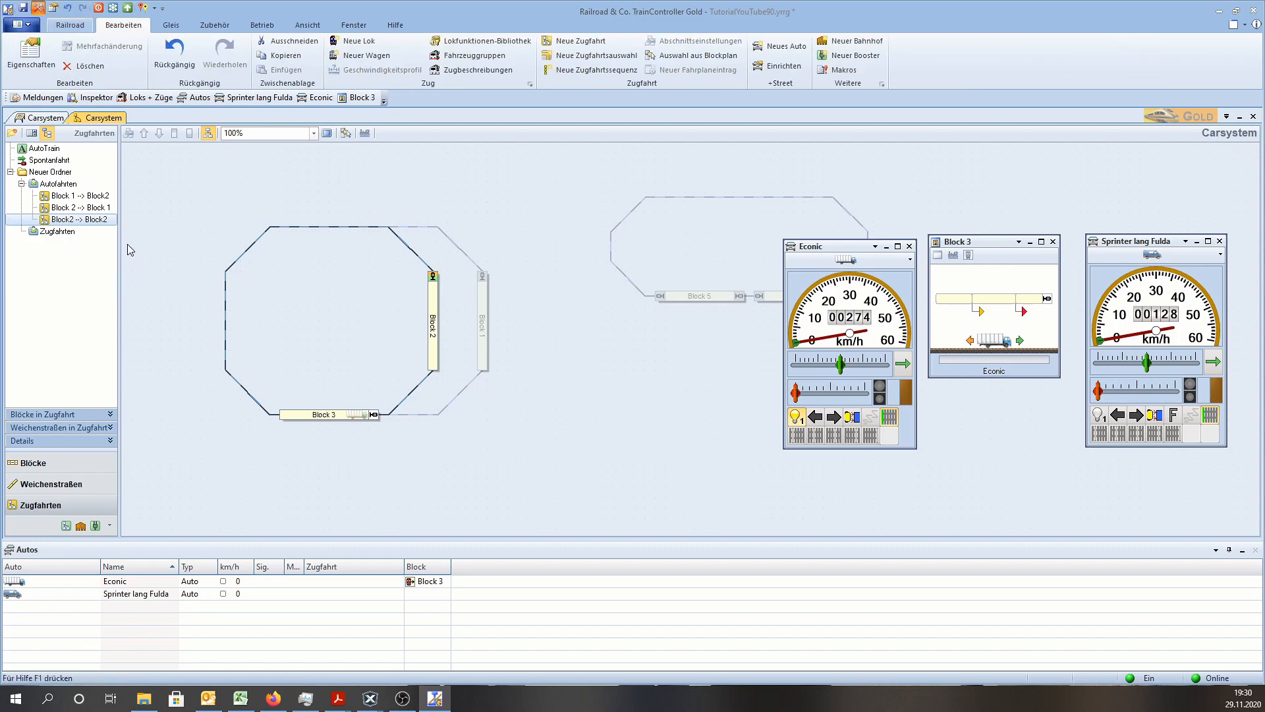
double_click(82, 222)
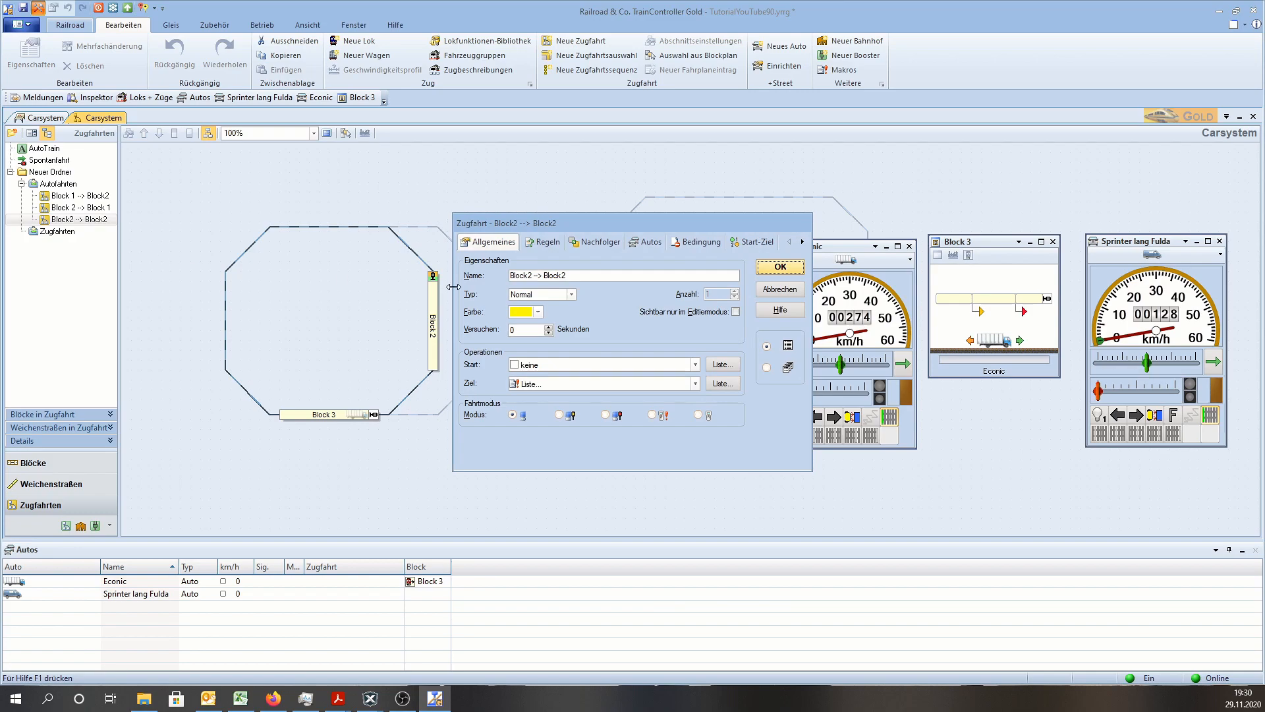
left_click(717, 363)
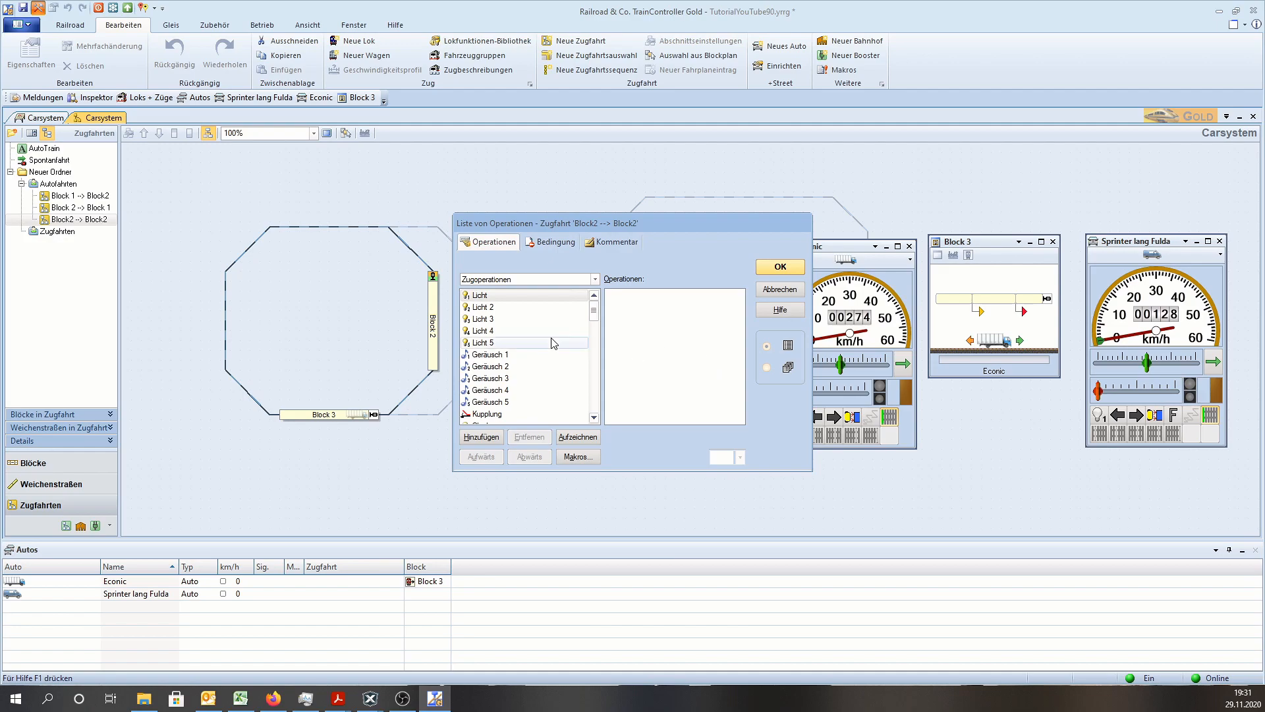
left_click(528, 282)
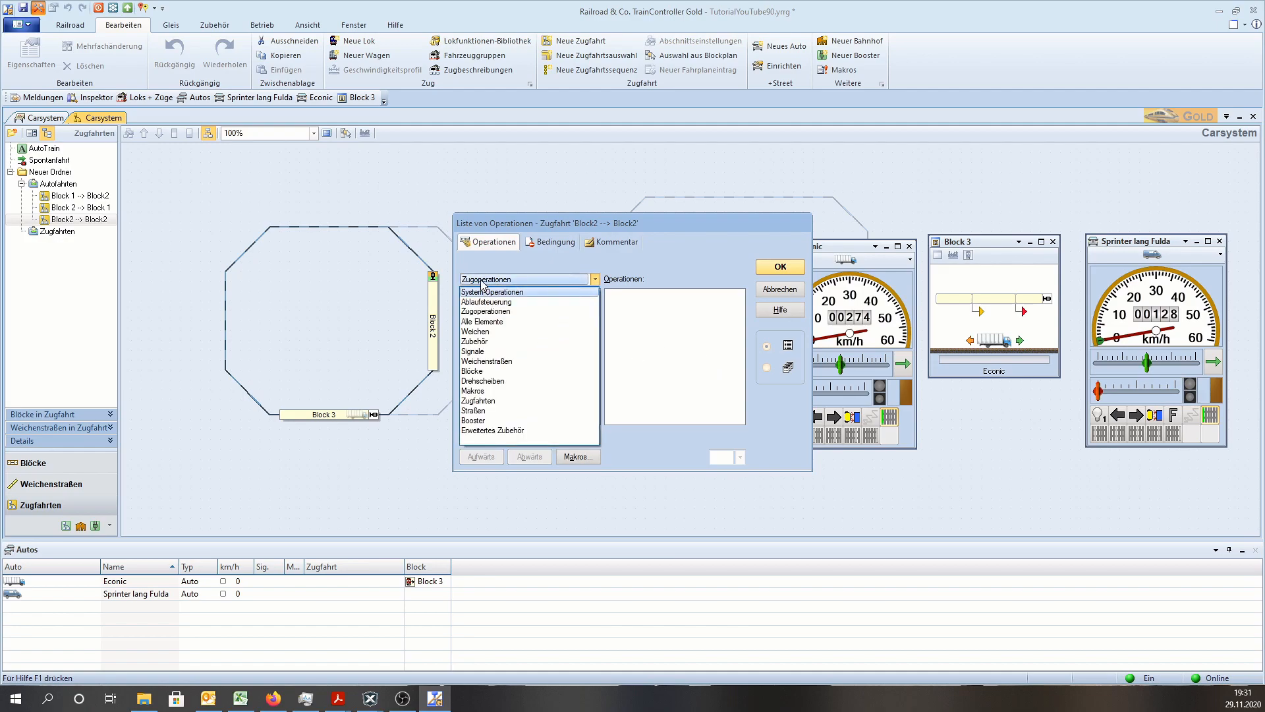
left_click(486, 341)
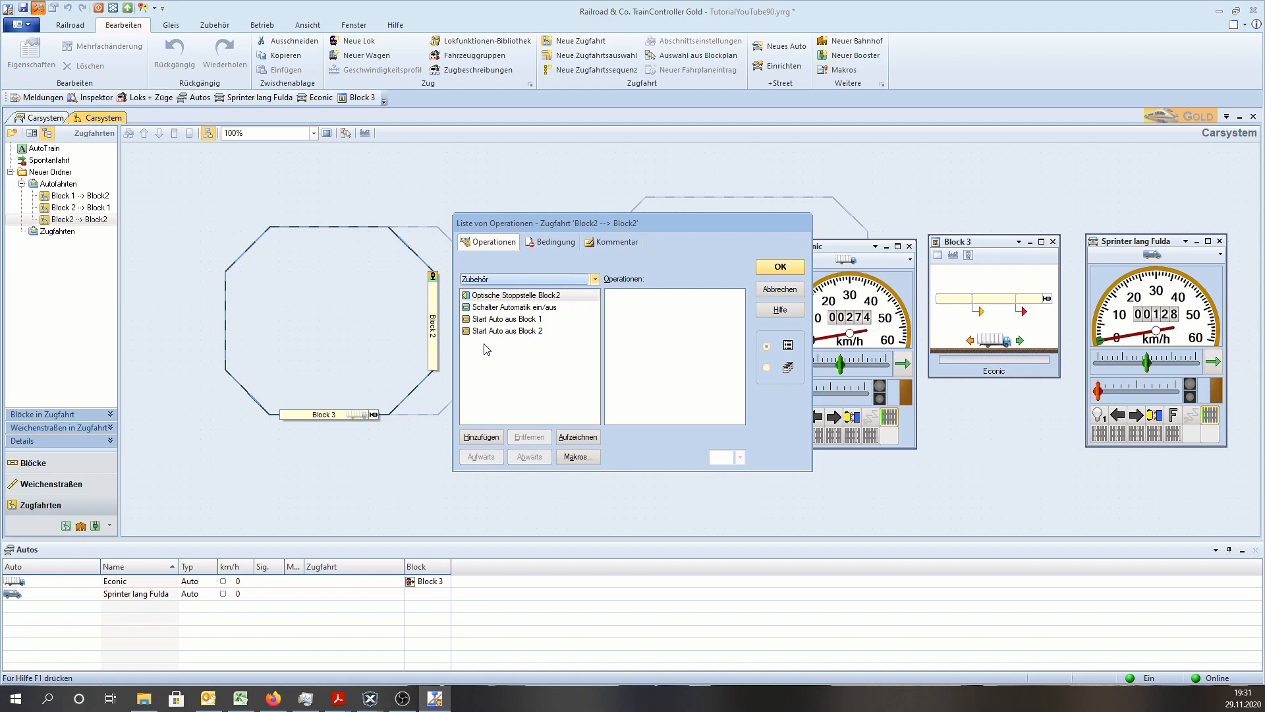
double_click(525, 301)
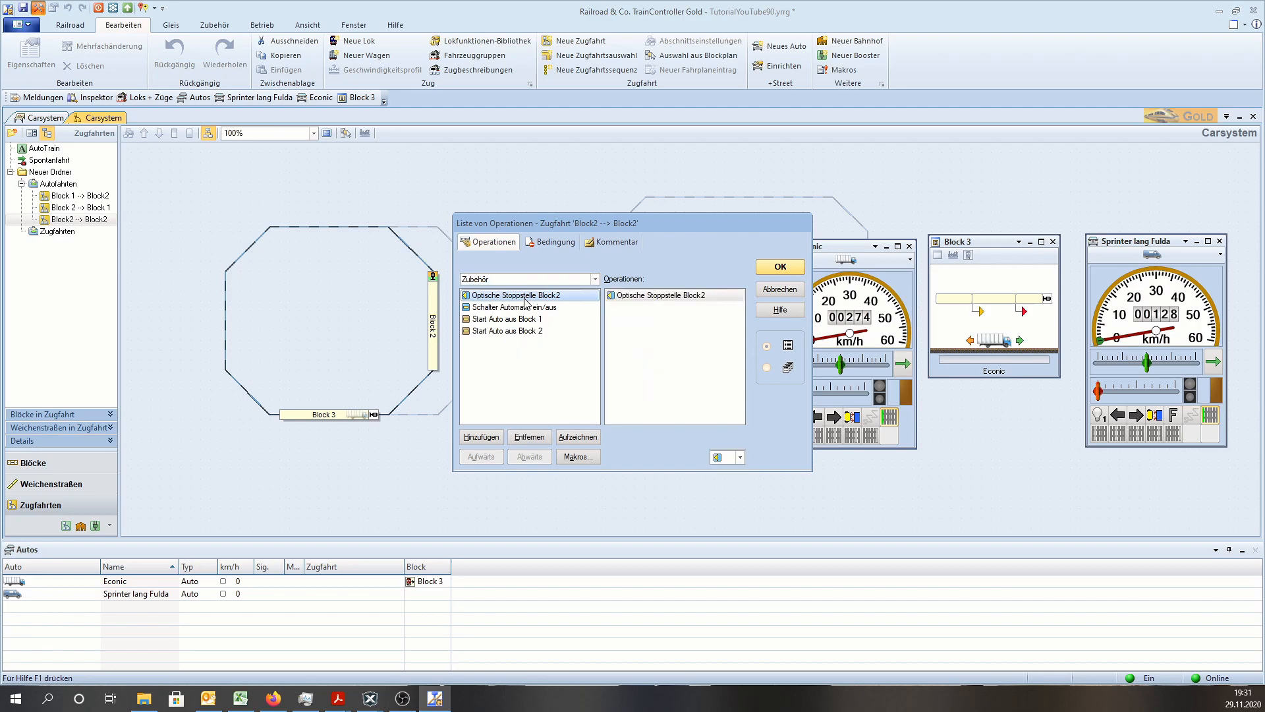
Step: Add a Verzögerung and a second Optische Stoppstelle Block2 after the first one in the start operations
left_click(595, 279)
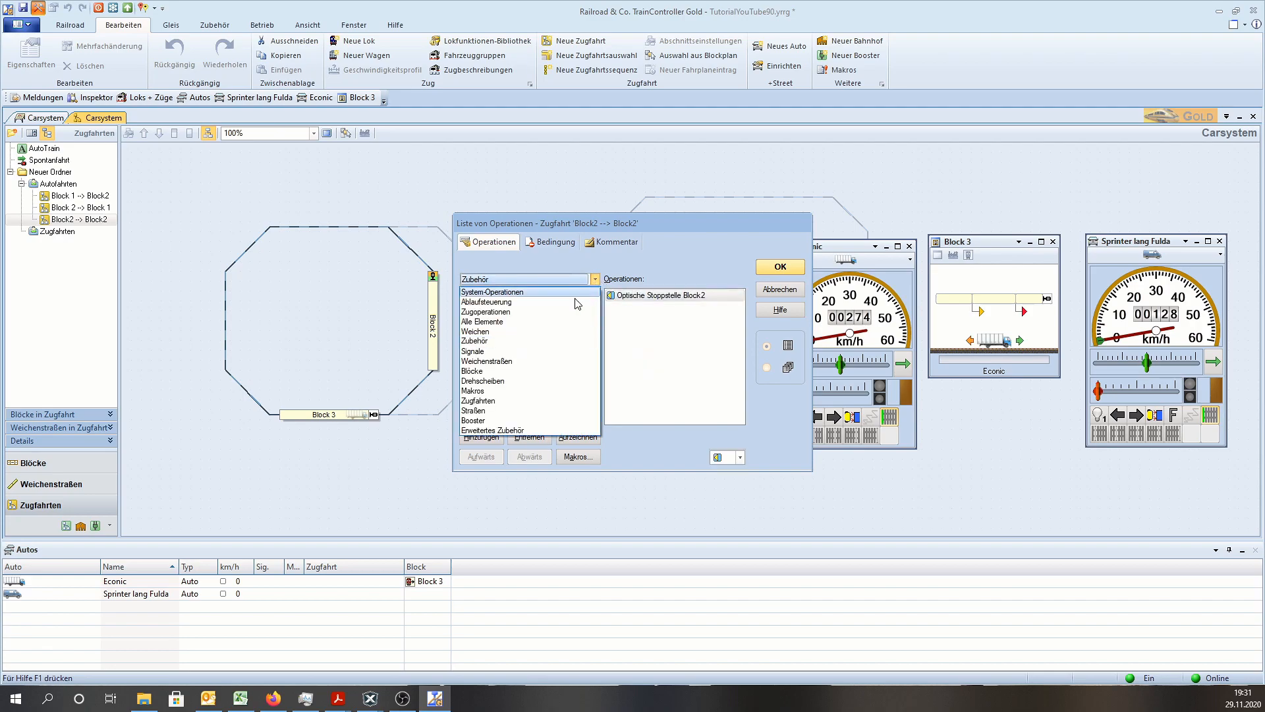
left_click(521, 307)
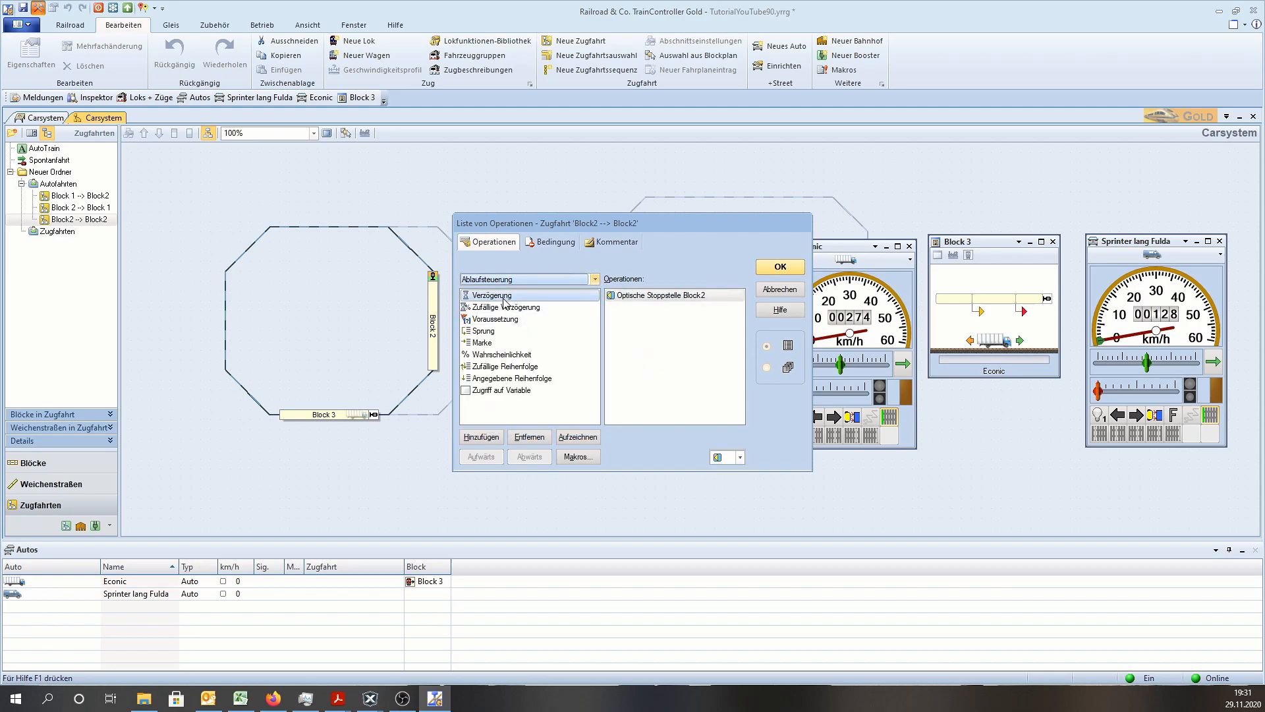
double_click(505, 296)
left_click(595, 279)
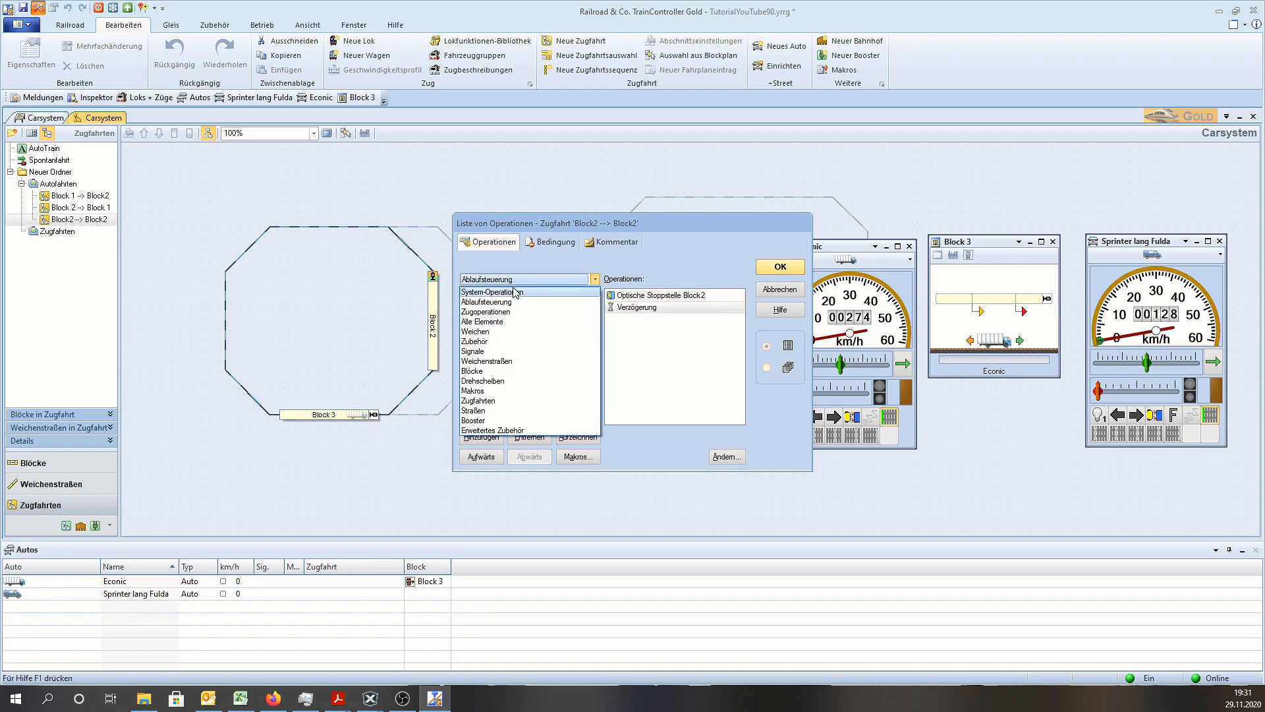
left_click(474, 341)
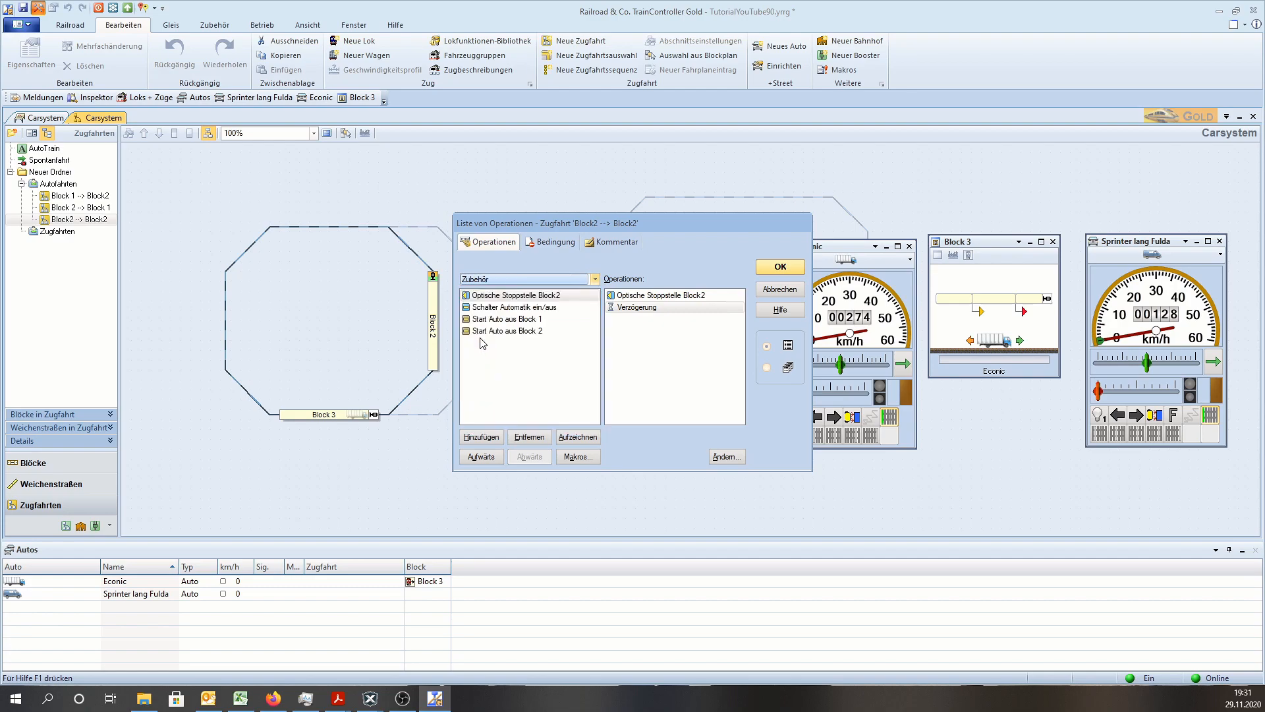
double_click(511, 296)
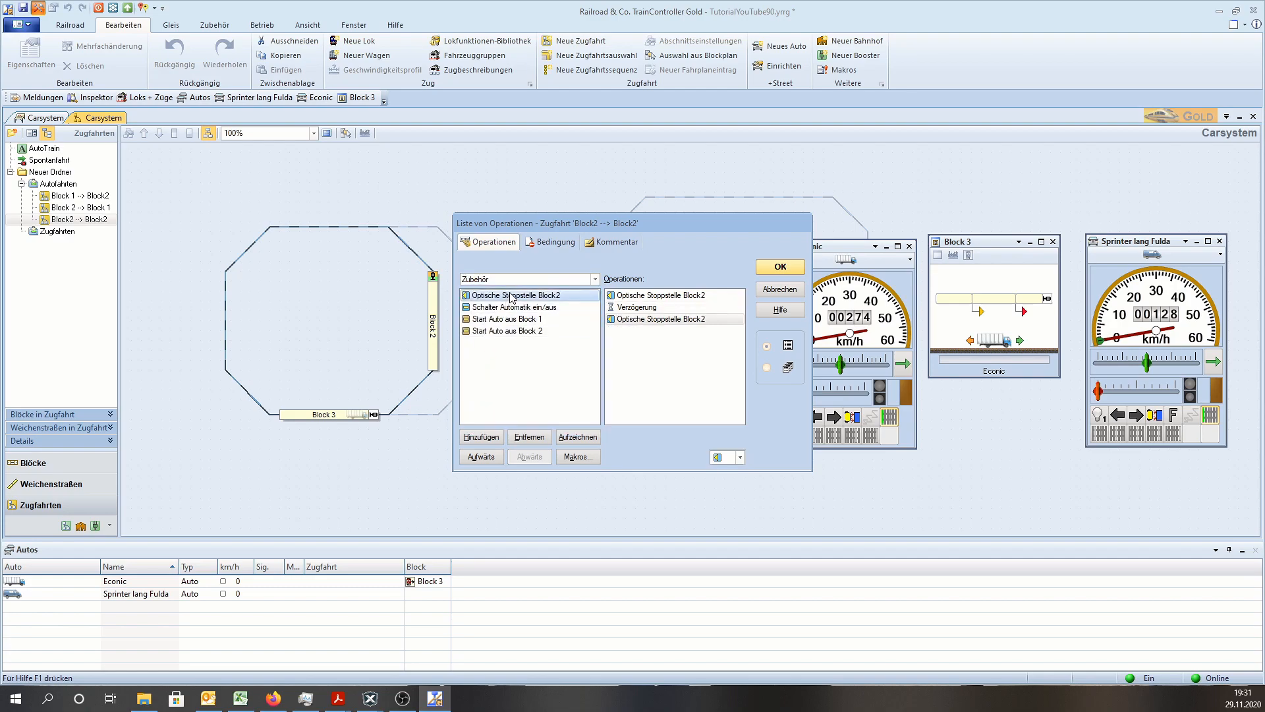
Step: Set the first Optische Stoppstelle Block2 operation to Zustand 2
left_click(643, 296)
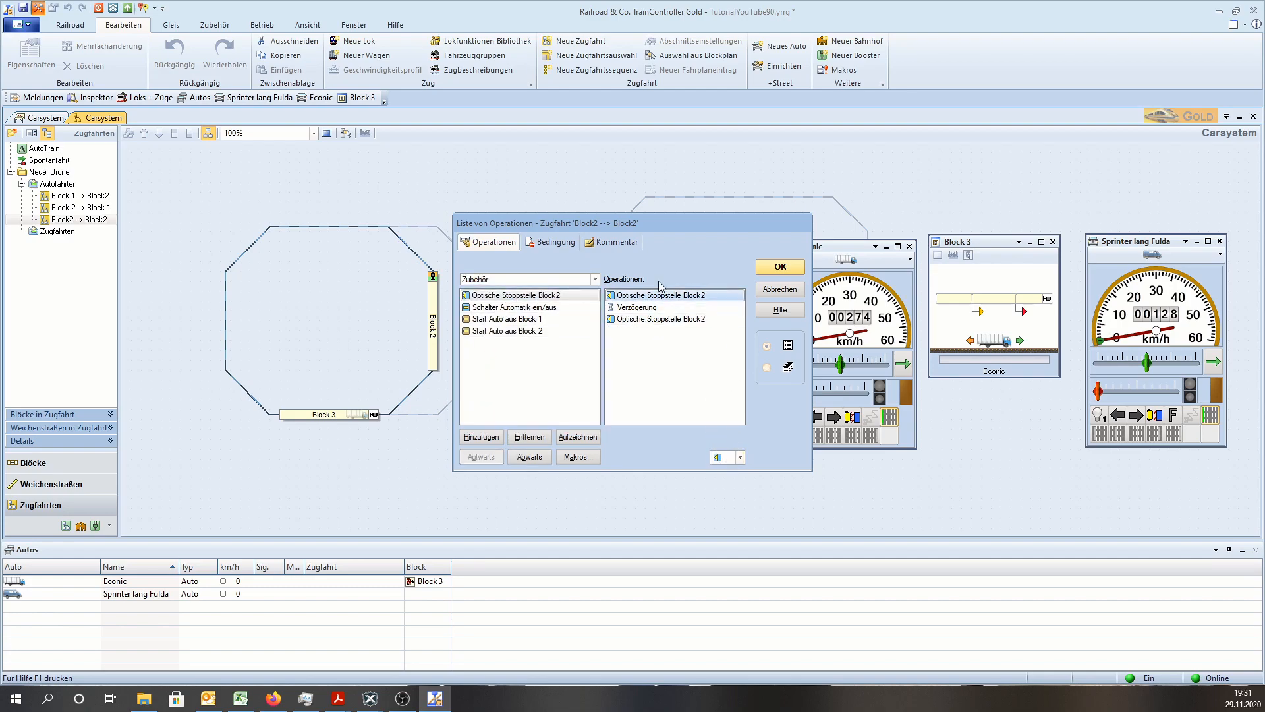
left_click(740, 458)
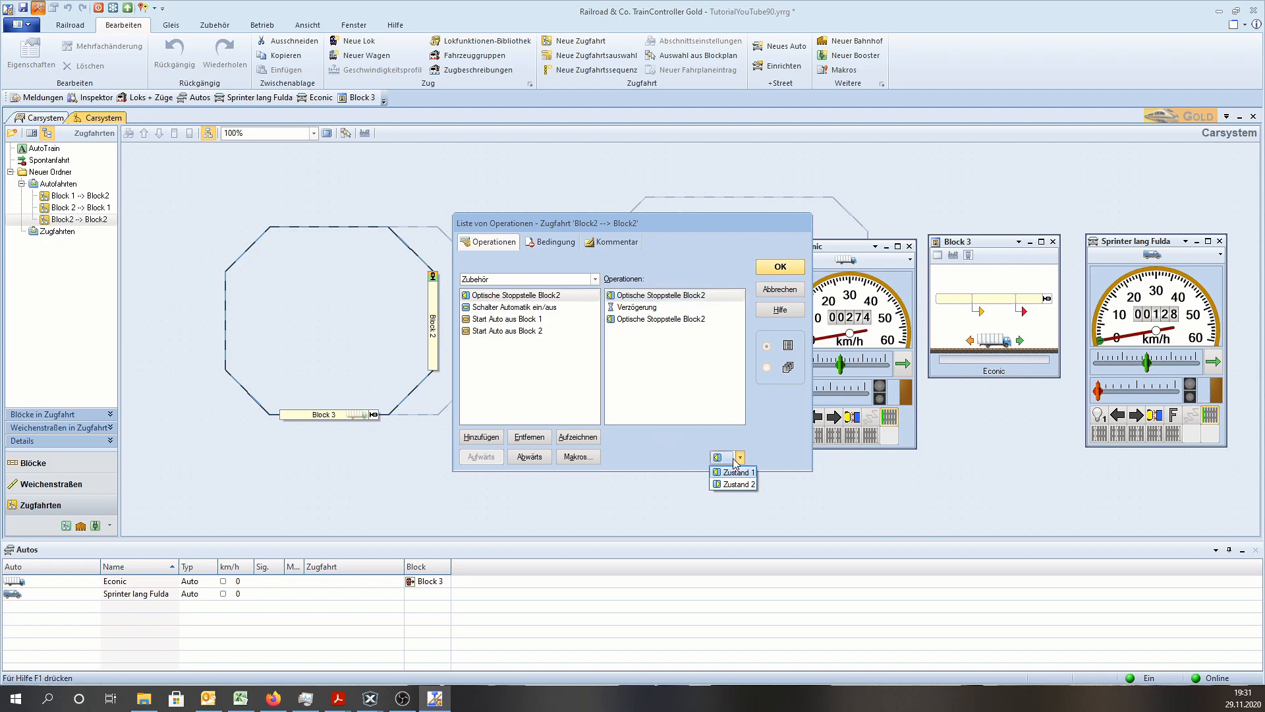
left_click(723, 484)
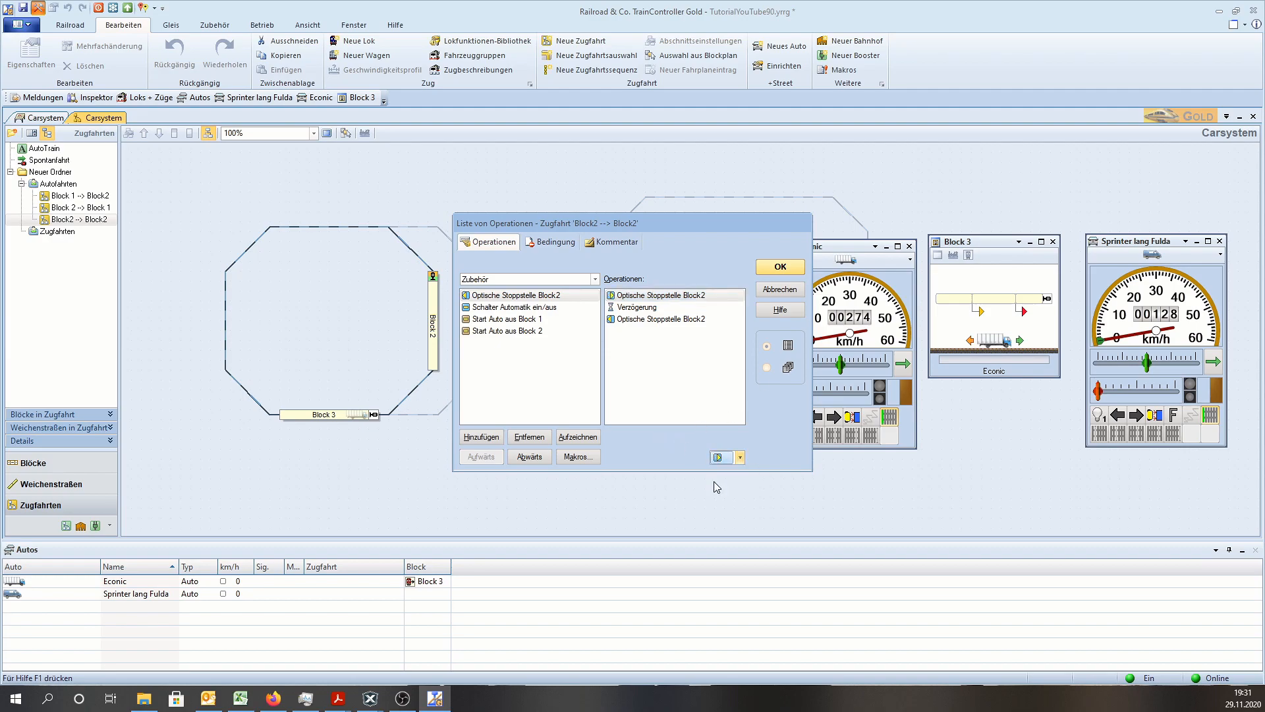
Step: Set the Verzögerung in the start operations to 2 seconds and accept the run's settings
double_click(643, 307)
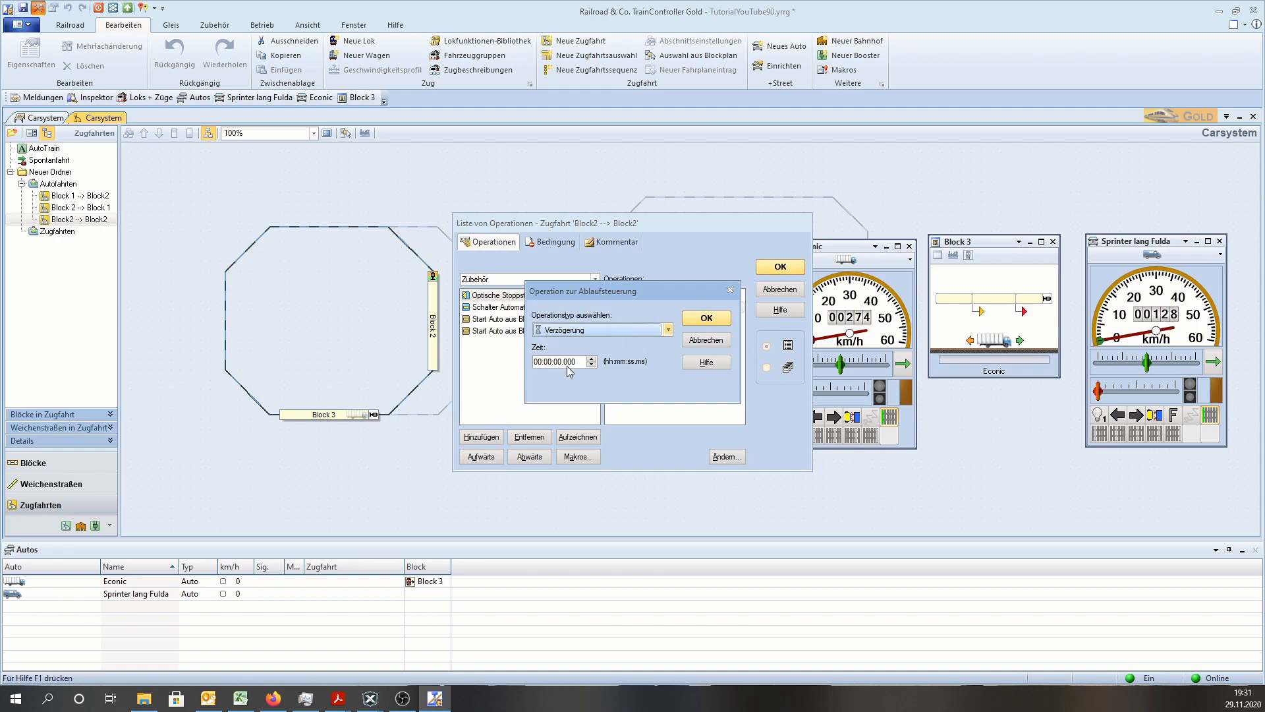
left_click(559, 363)
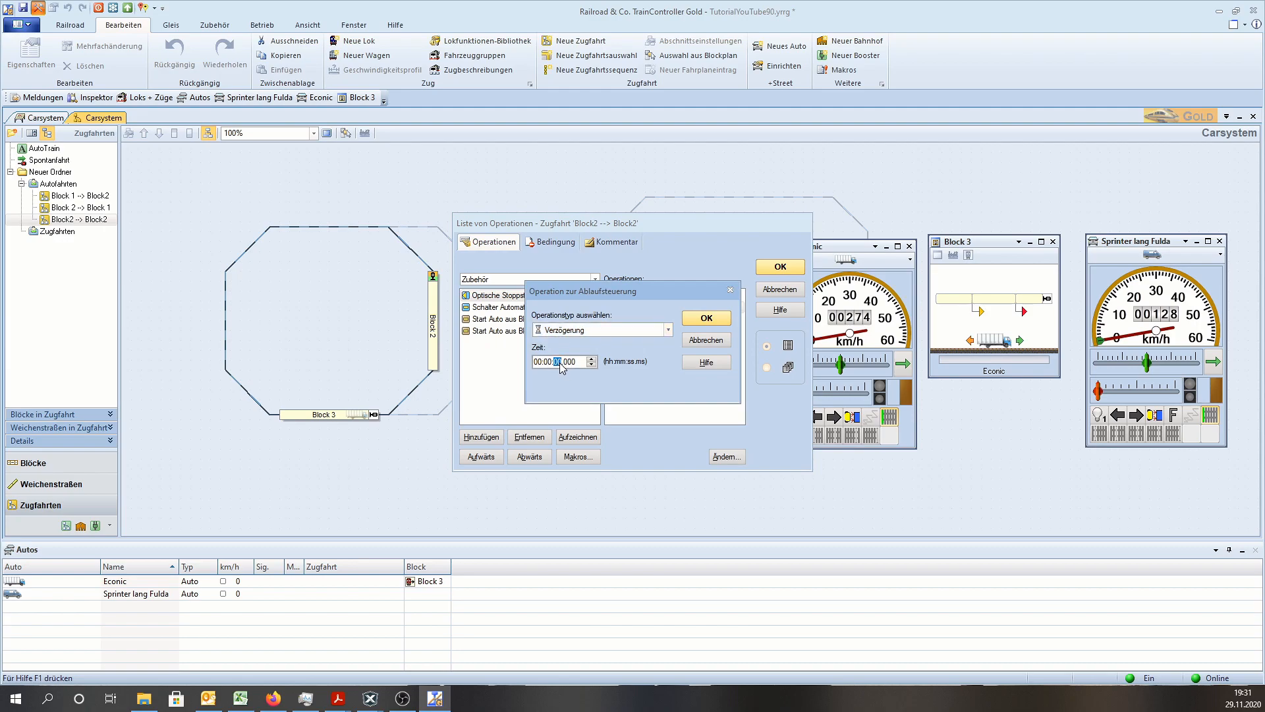
left_click(699, 318)
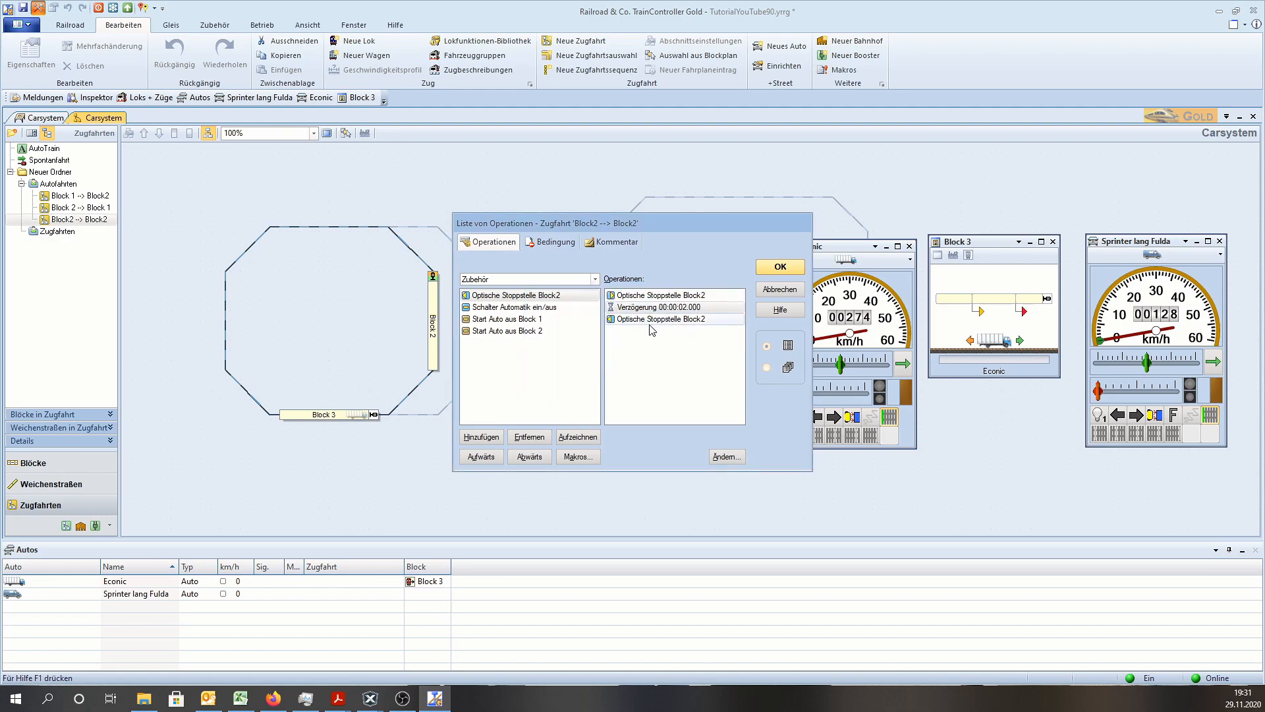
mouse_move(626, 327)
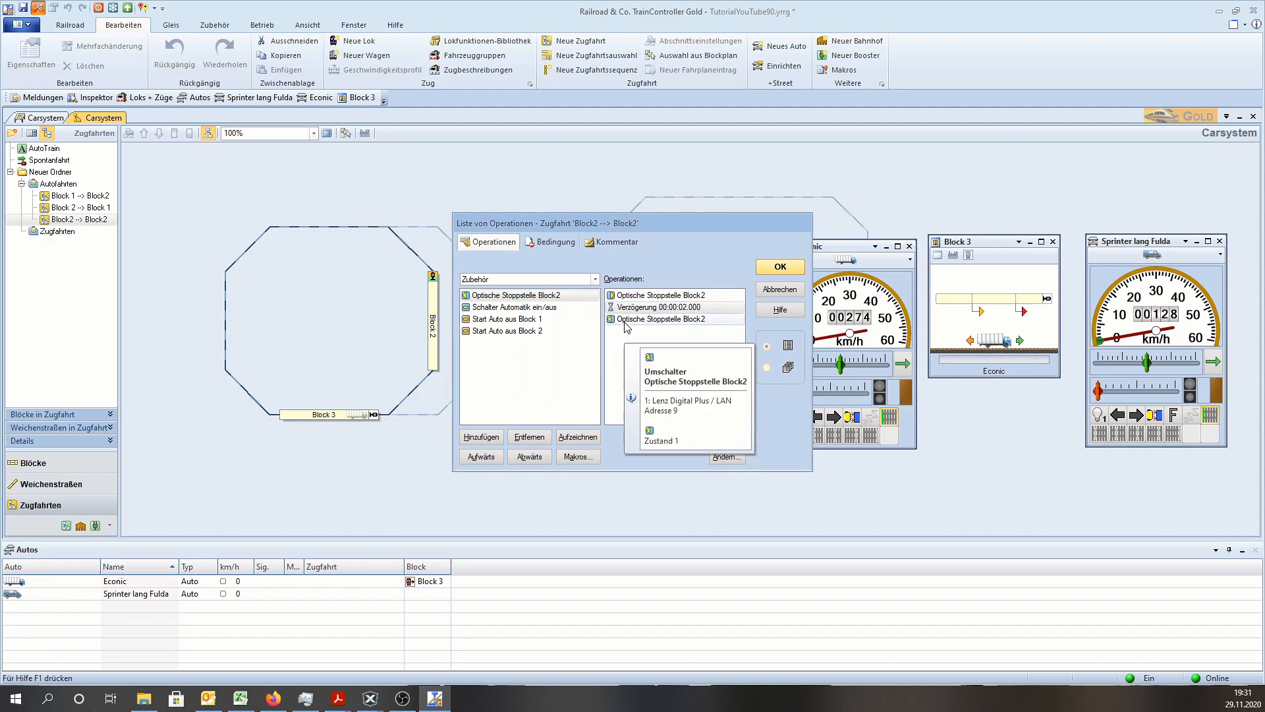
left_click(778, 270)
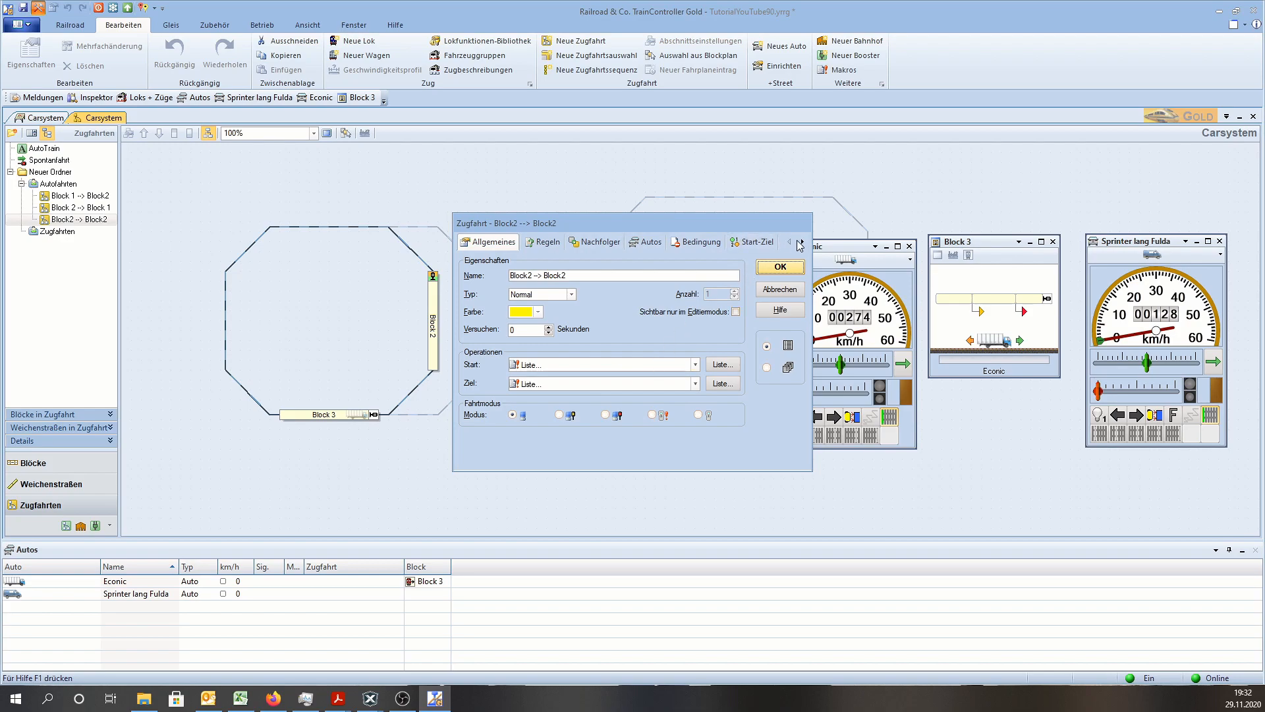
left_click(780, 267)
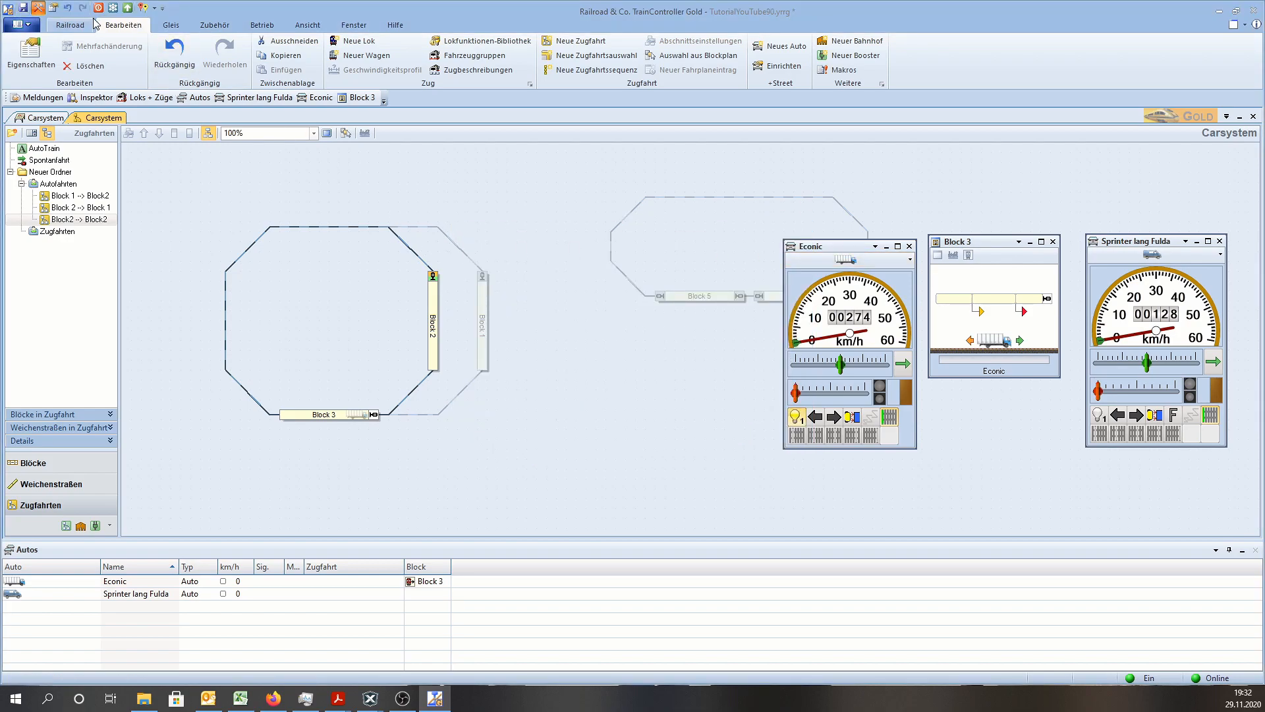
Step: Save the project, leave edit mode and start the run Block2 --> Block2
left_click(23, 8)
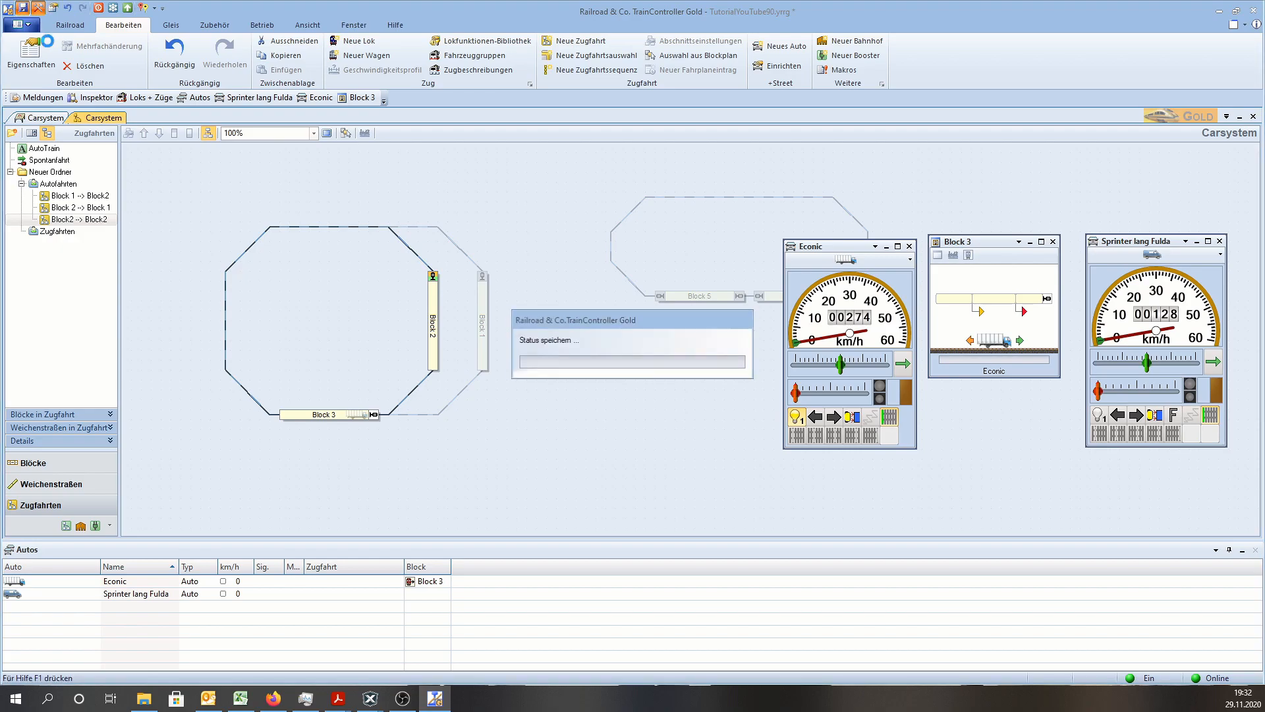
left_click(38, 7)
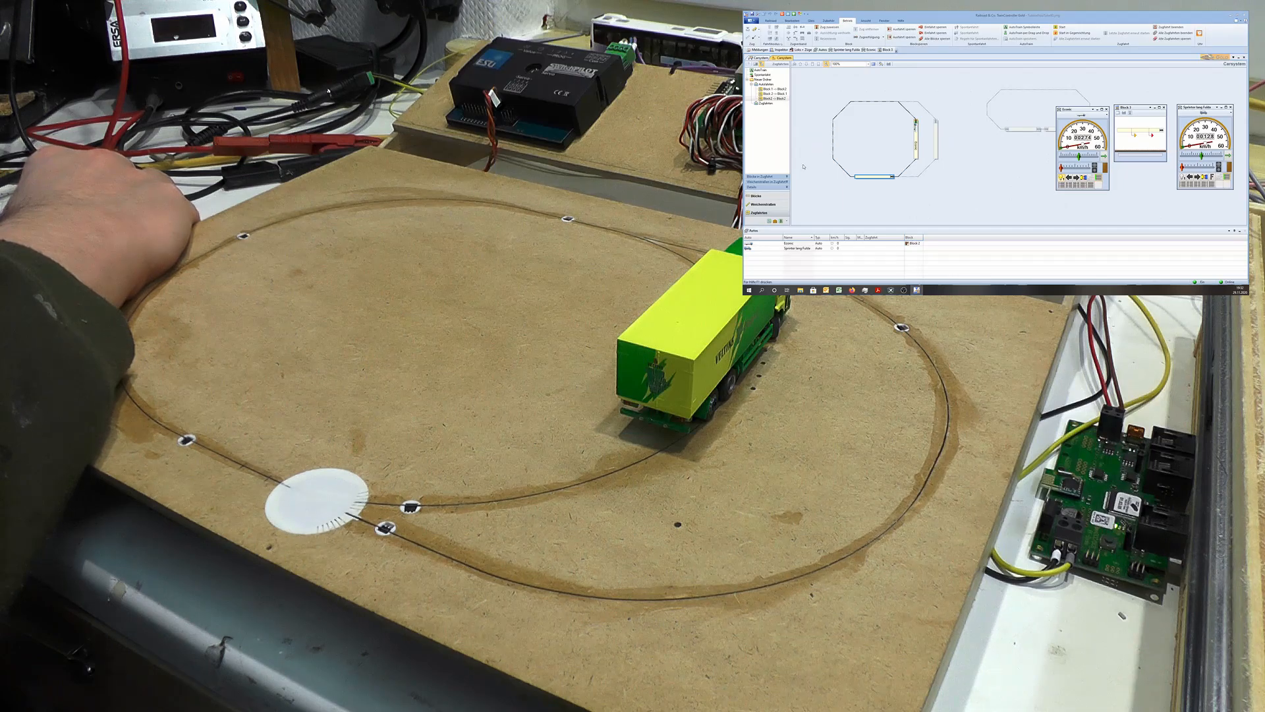
right_click(780, 98)
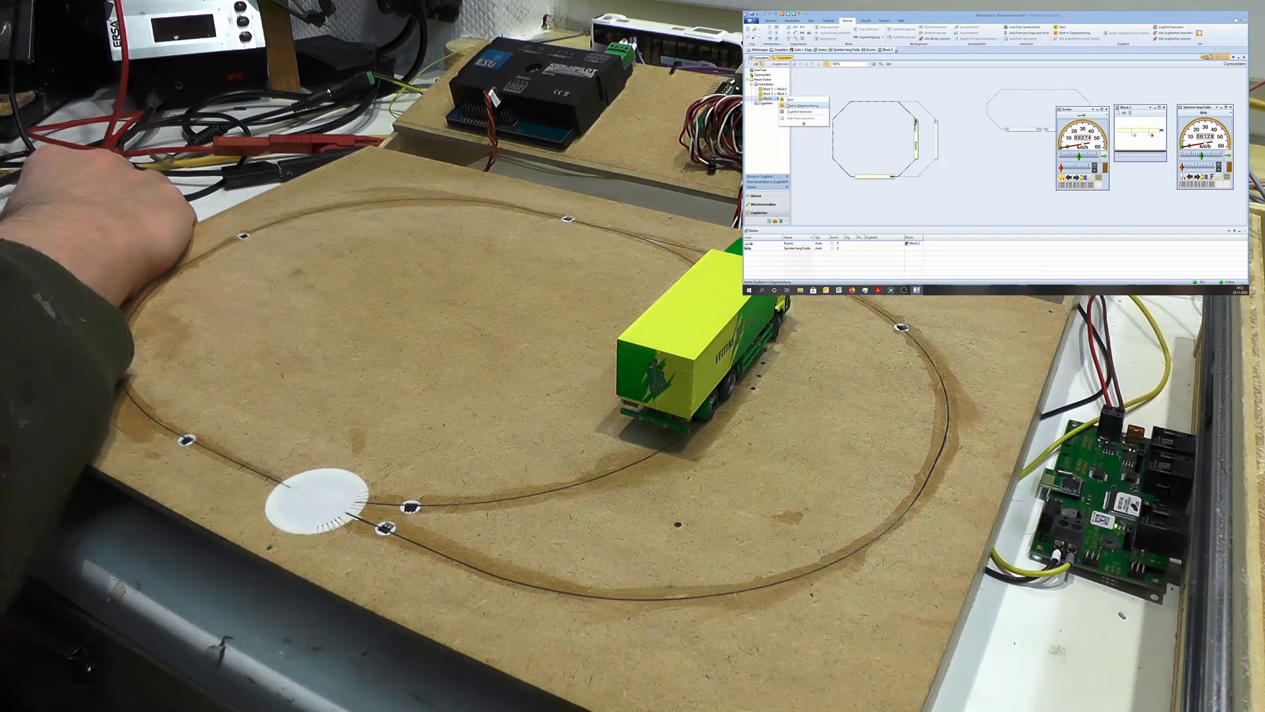
left_click(801, 100)
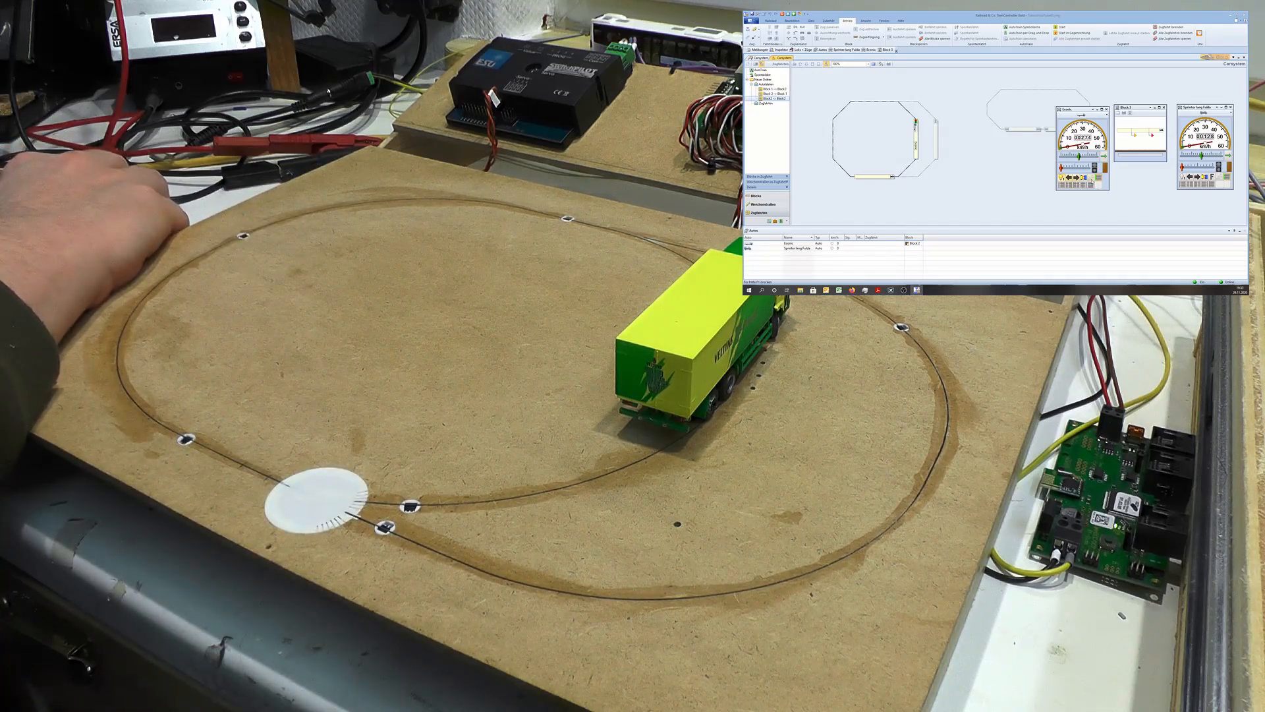
Step: Drive the Econic briefly with its speed control and start the run Block2 --> Block2 again
left_click(1079, 156)
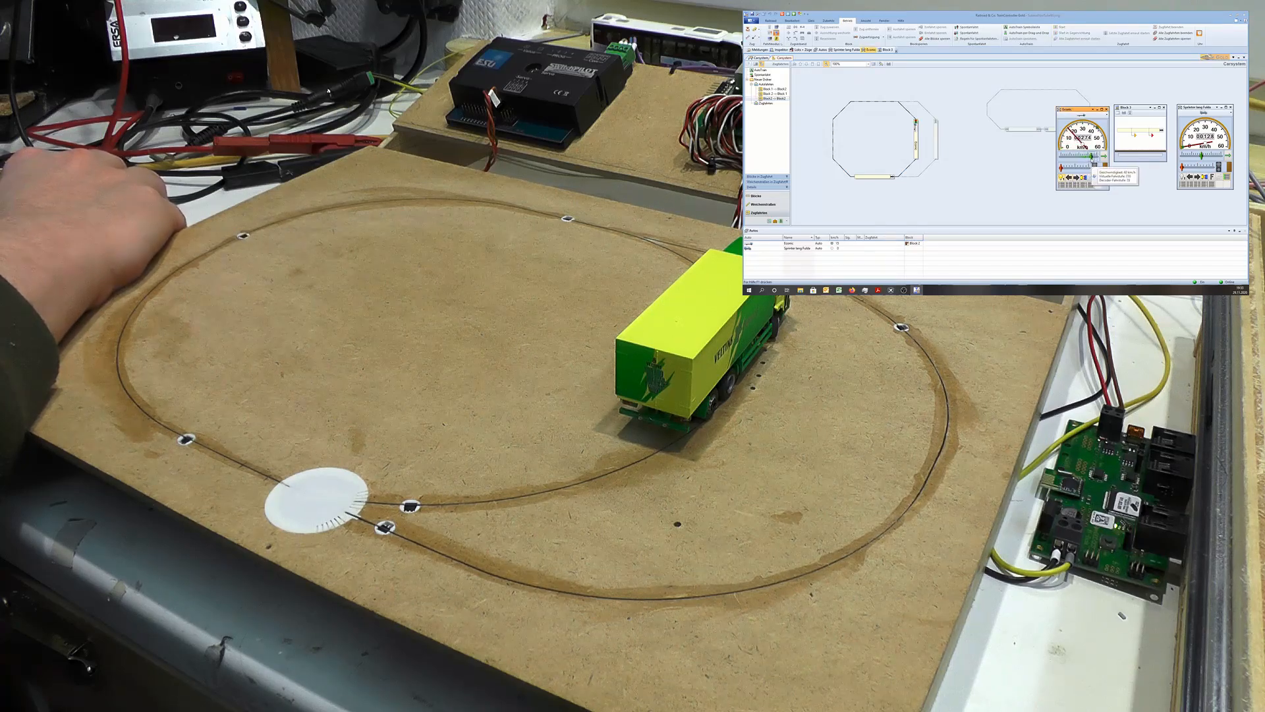
mouse_move(1079, 158)
left_mouse_down()
mouse_move(1102, 159)
mouse_move(1081, 160)
left_mouse_up()
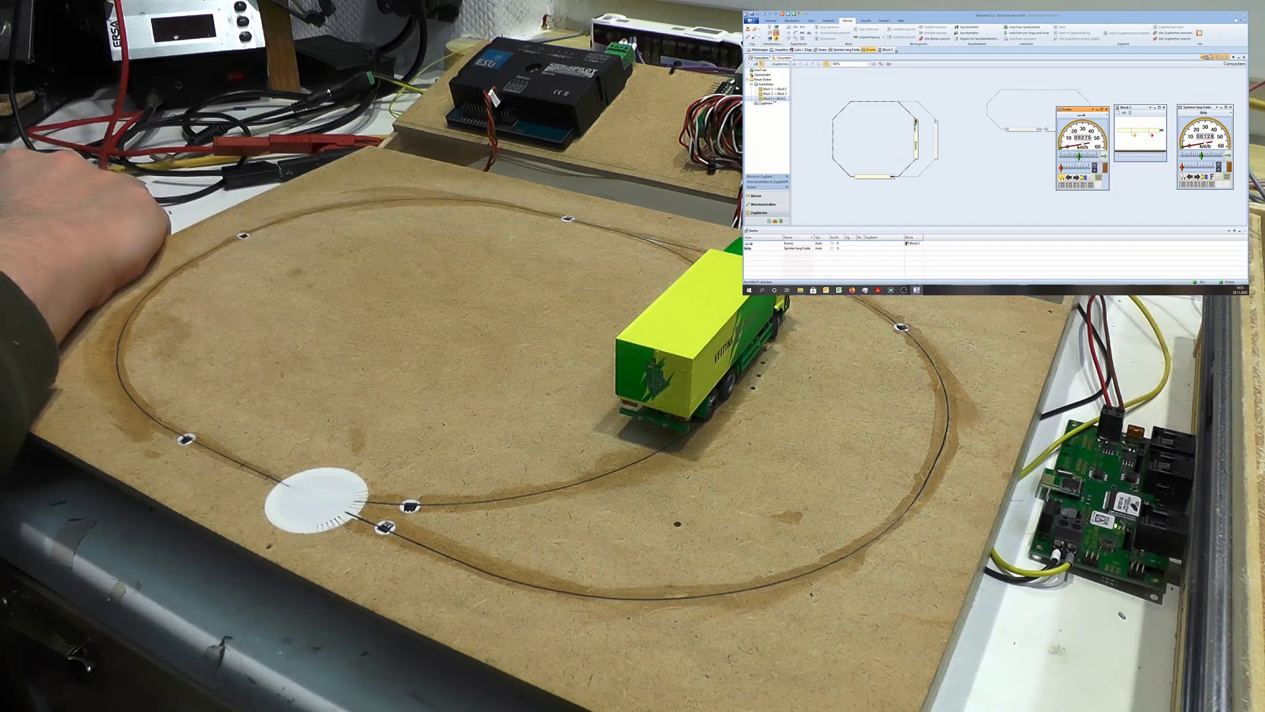
right_click(776, 102)
left_click(787, 101)
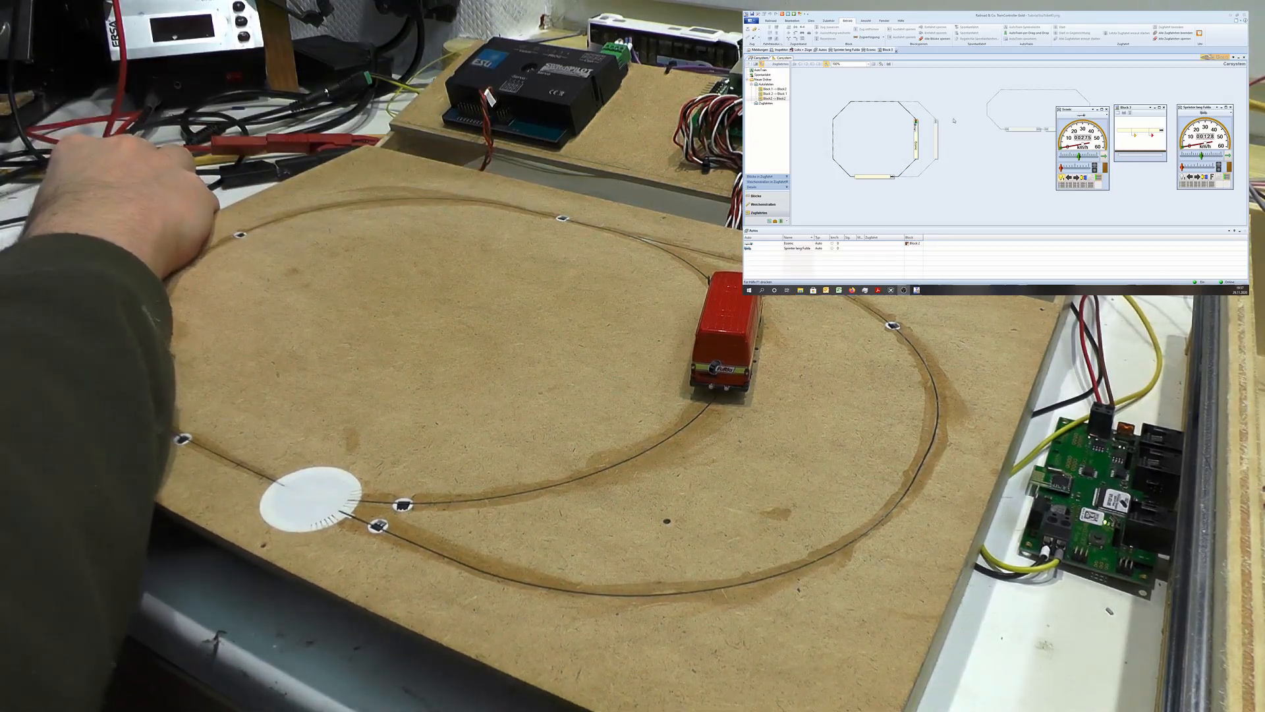
Step: Assign the Sprinter lang Fulda to Block 2 and switch one of its vehicle functions
left_click(930, 135)
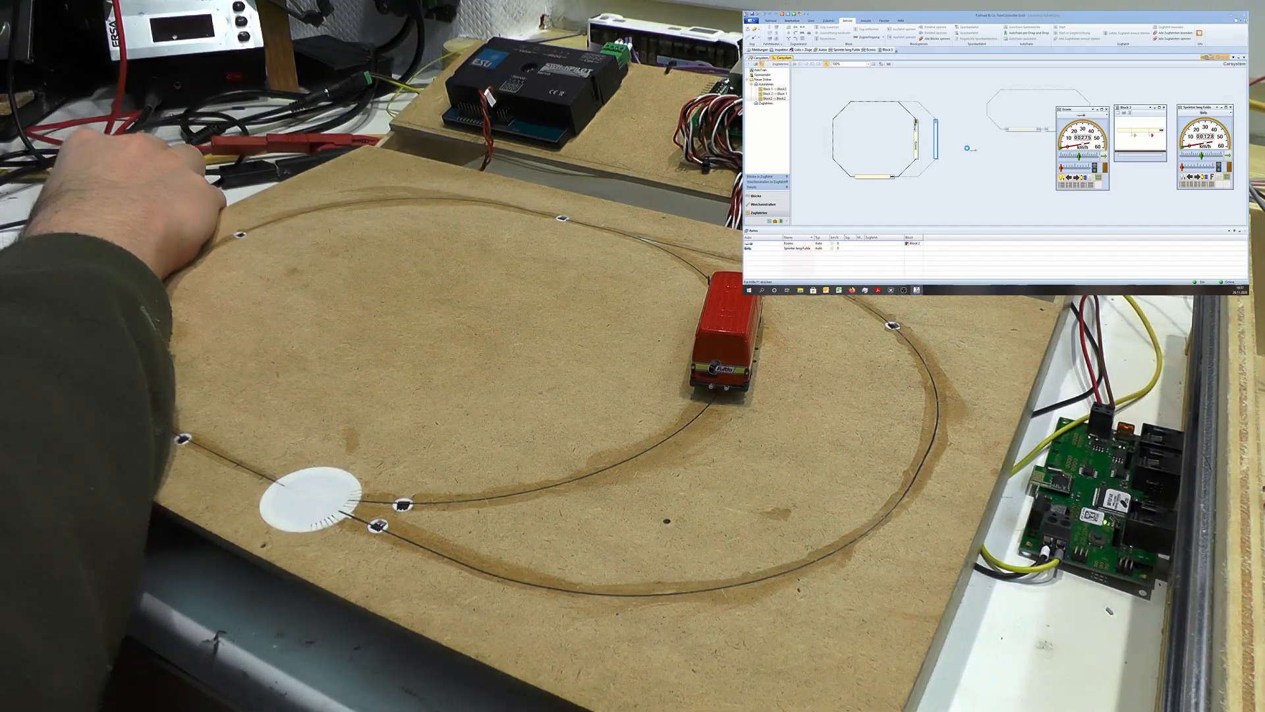
left_click(991, 167)
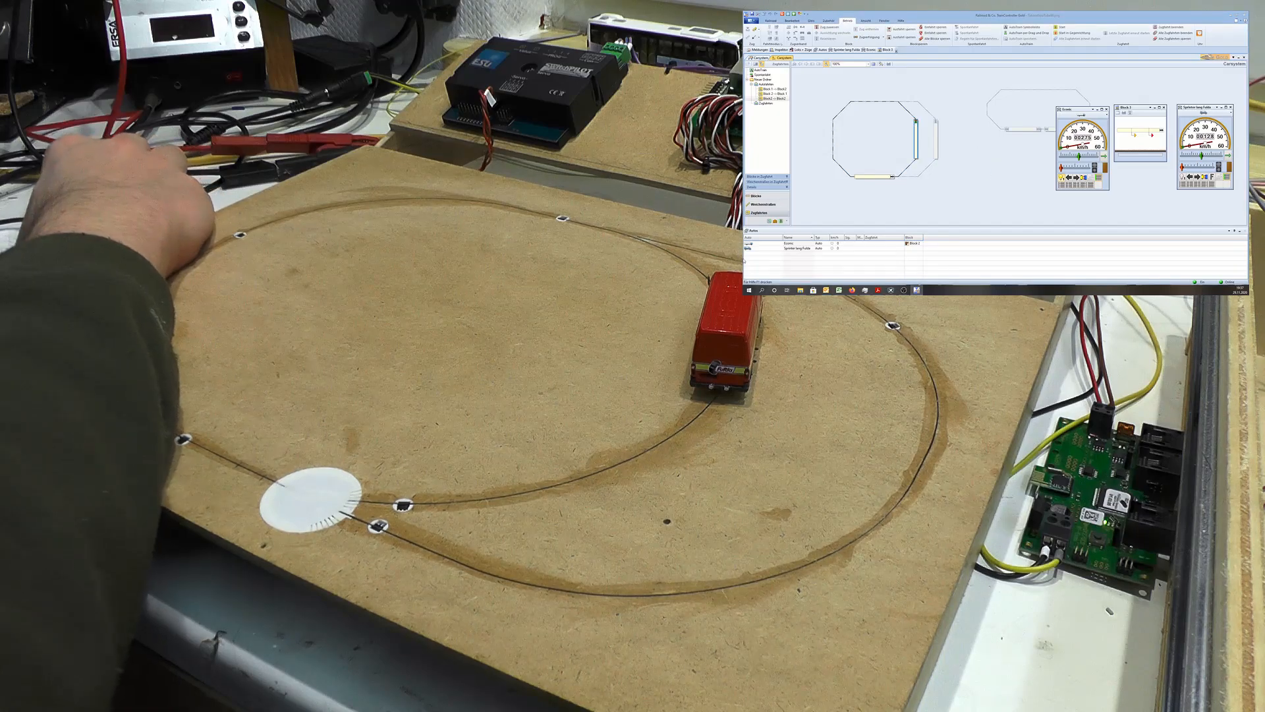
left_click_drag(918, 143, 916, 125)
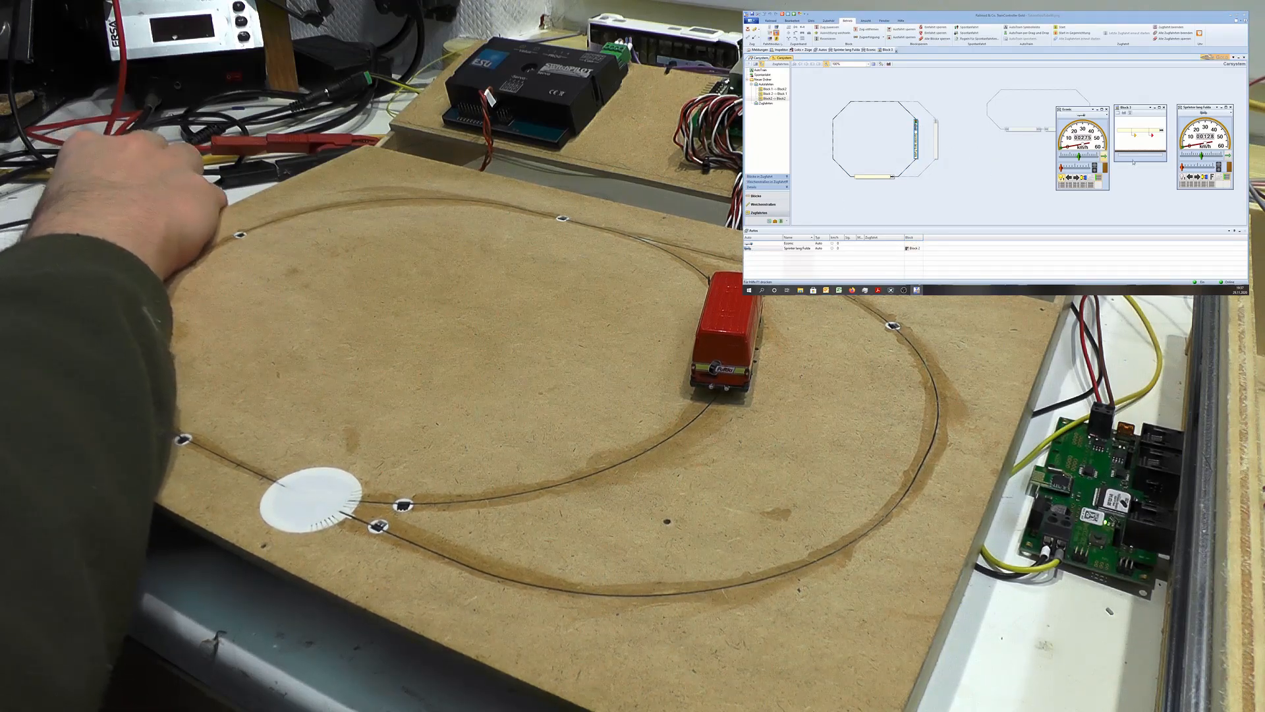
left_click(1197, 176)
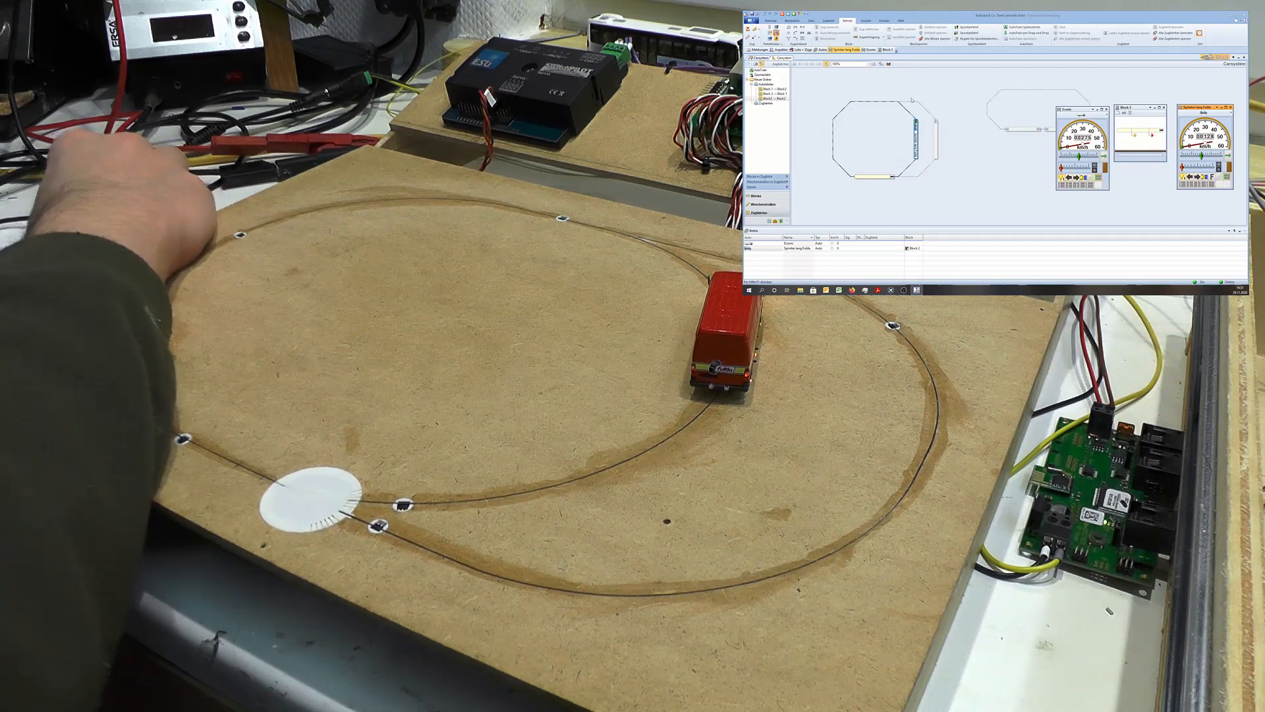
Step: Start the run Block2 --> Block2 with the Sprinter lang Fulda
left_click(784, 99)
right_click(784, 100)
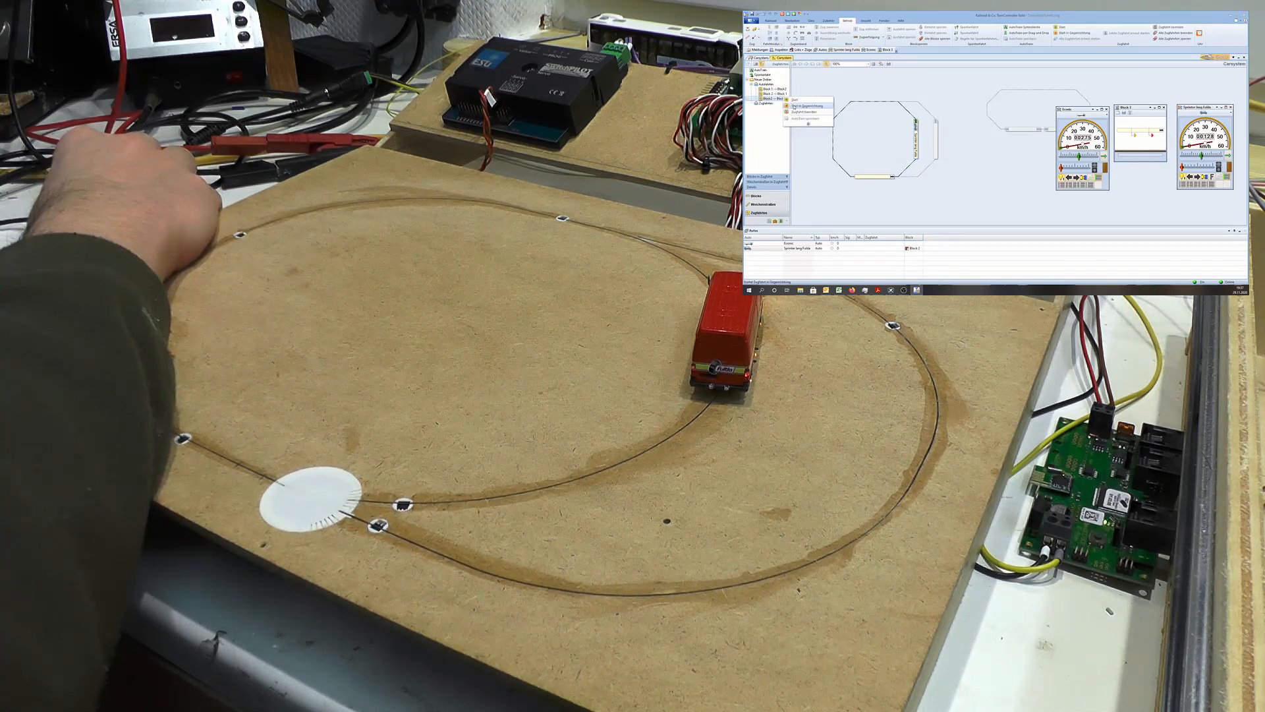
left_click(799, 103)
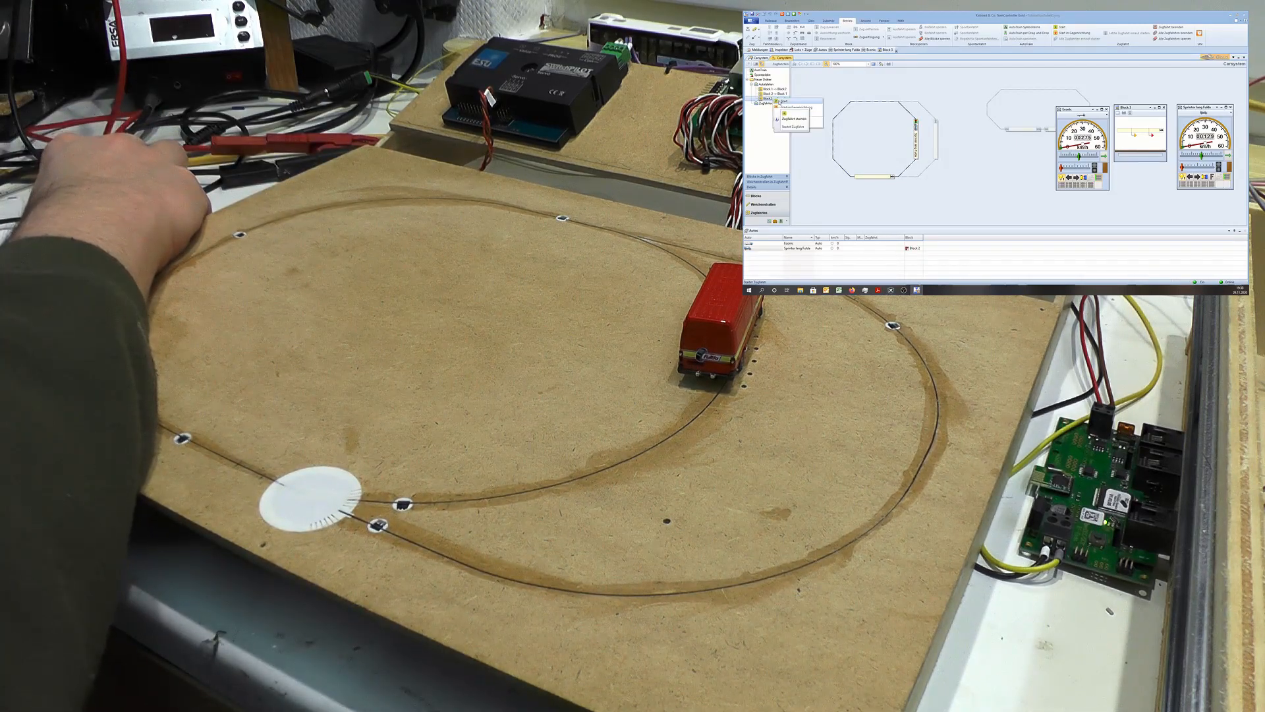
Step: Repeat the test of the run Block2 --> Block2 with the Sprinter lang Fulda and reselect the run in the Autofahrten folder
double_click(779, 100)
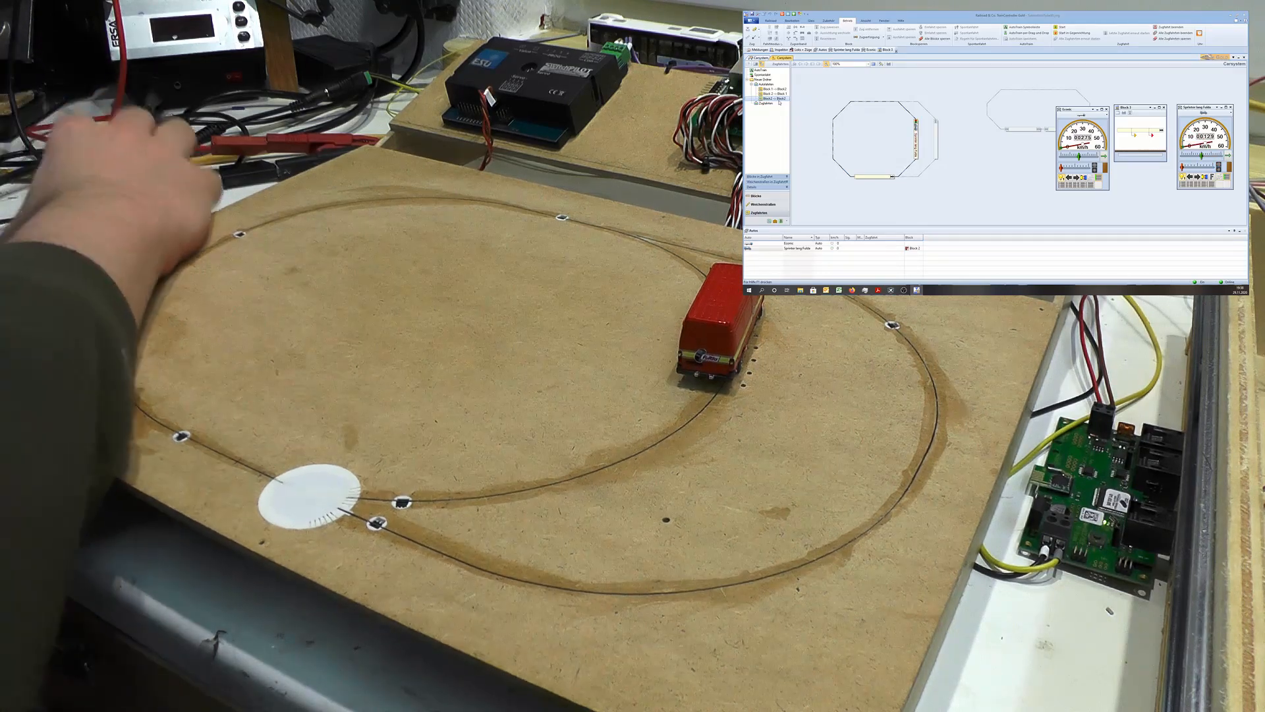
right_click(779, 100)
left_click(787, 102)
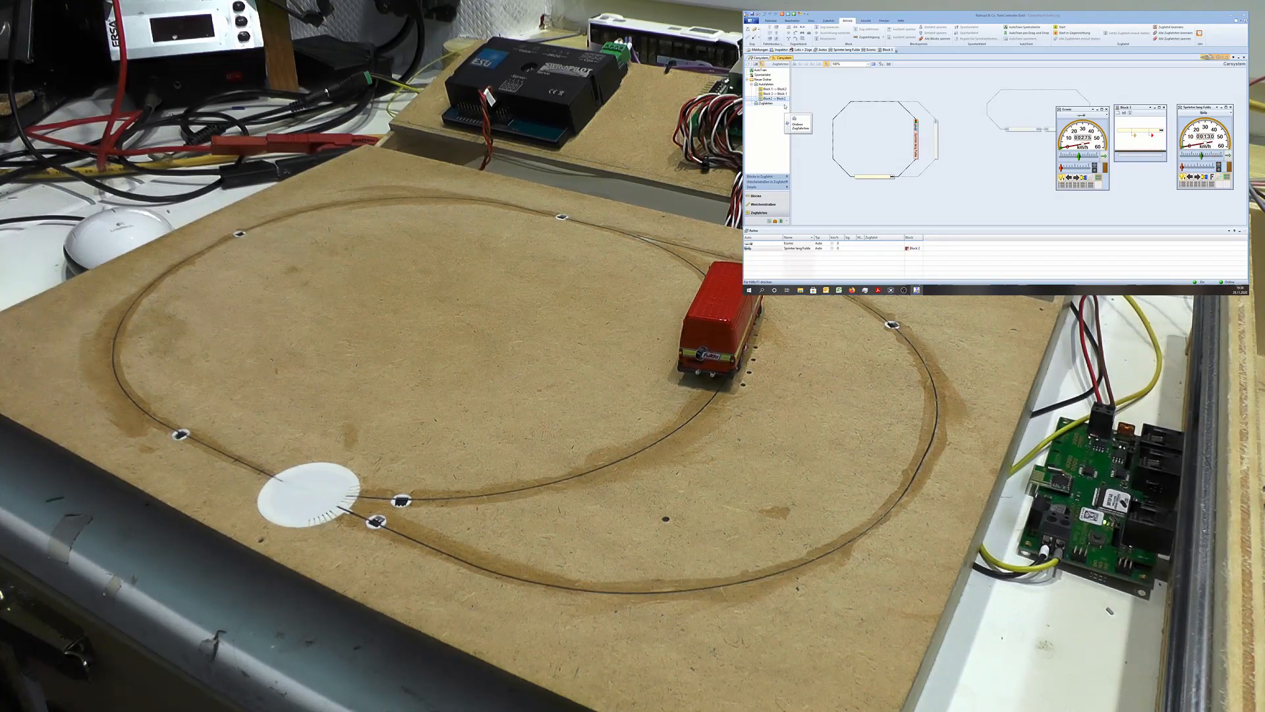
right_click(778, 103)
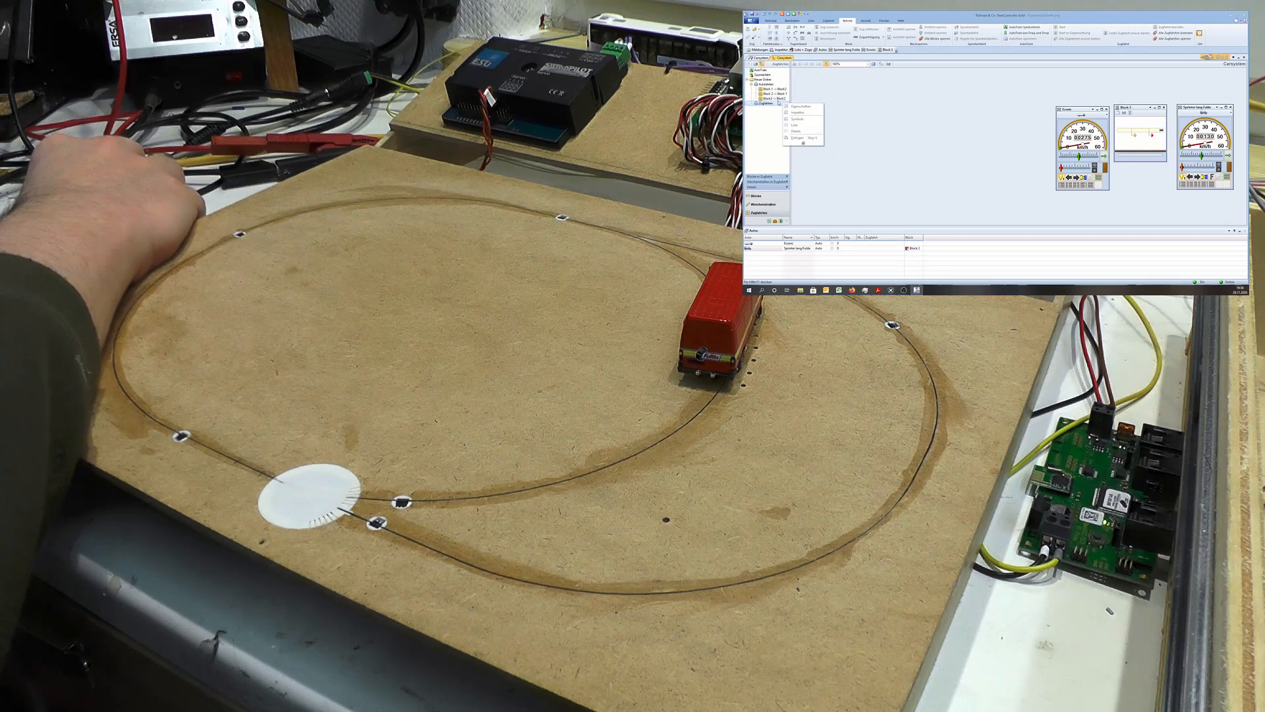
left_click(776, 98)
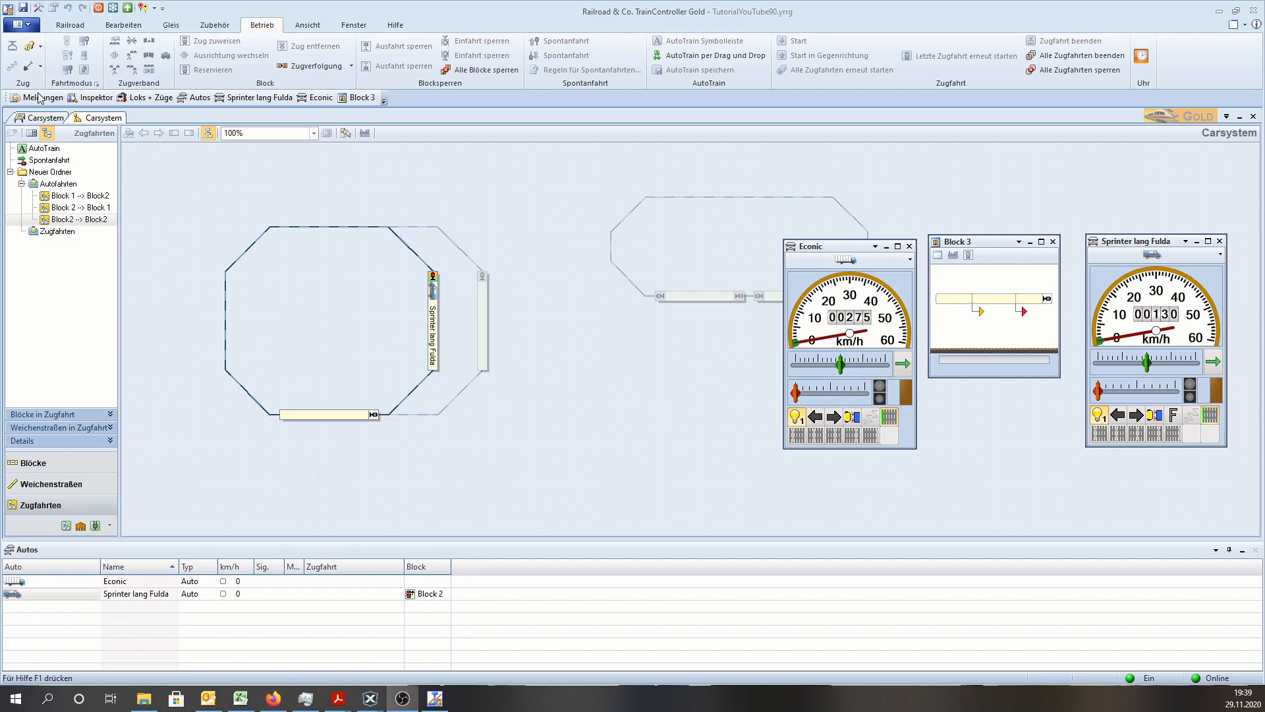
Step: In edit mode, review the start and destination operation lists of the run Block2 --> Block2
left_click(39, 8)
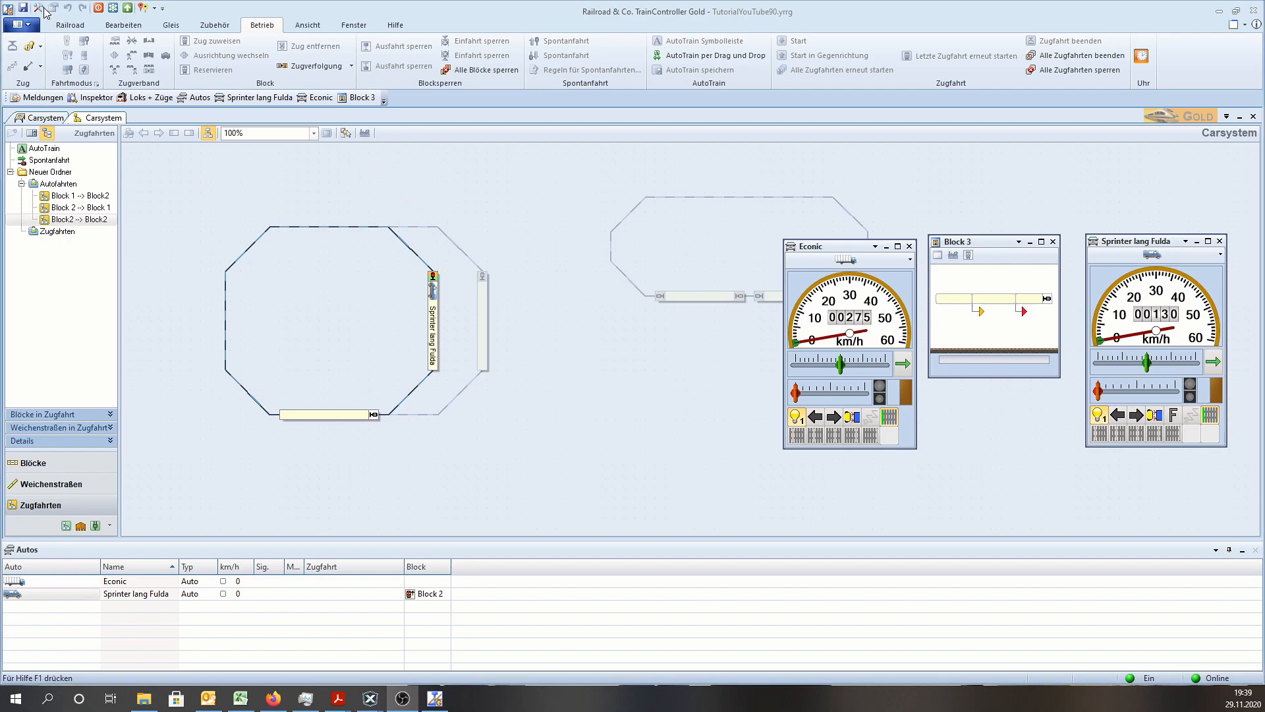
double_click(84, 220)
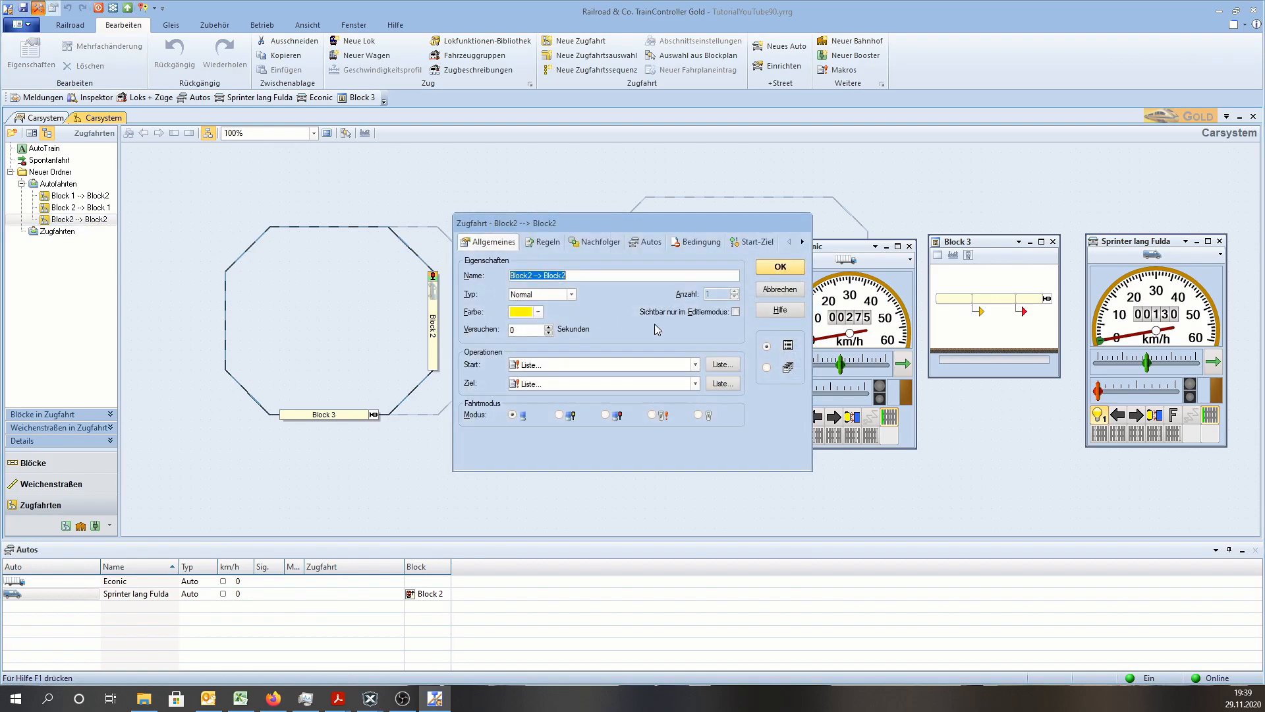
left_click(730, 369)
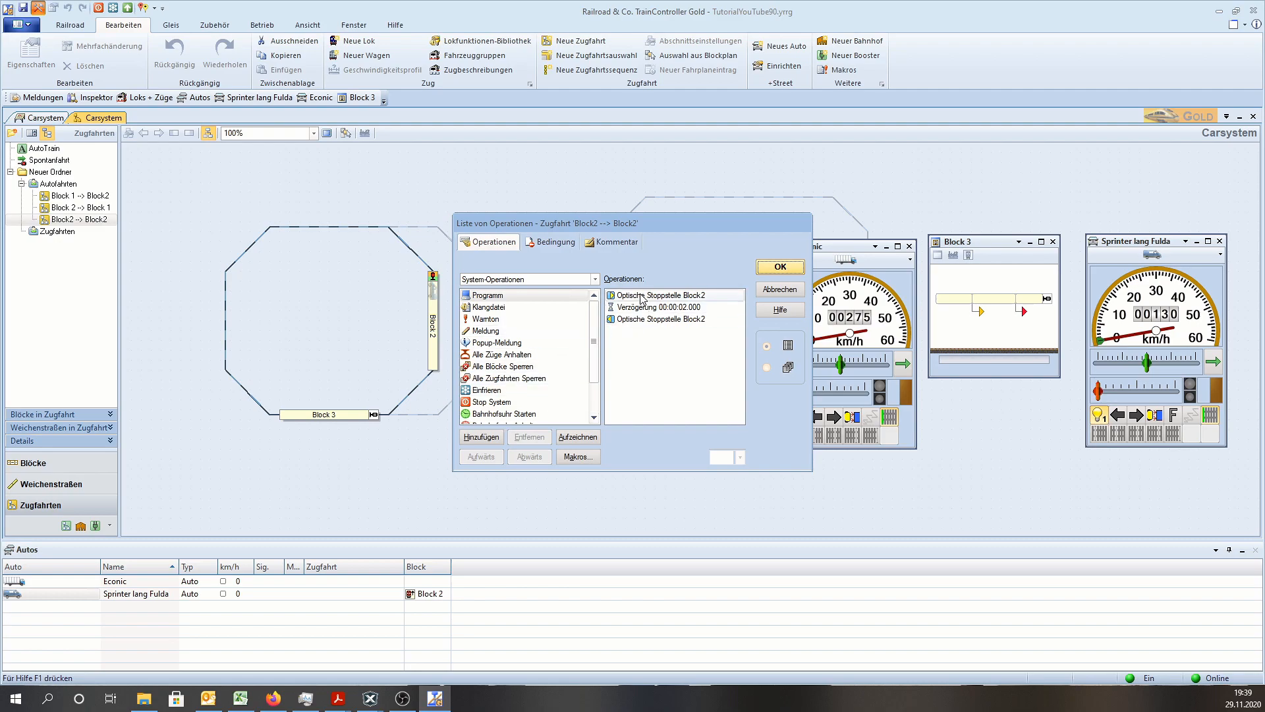
left_click(787, 290)
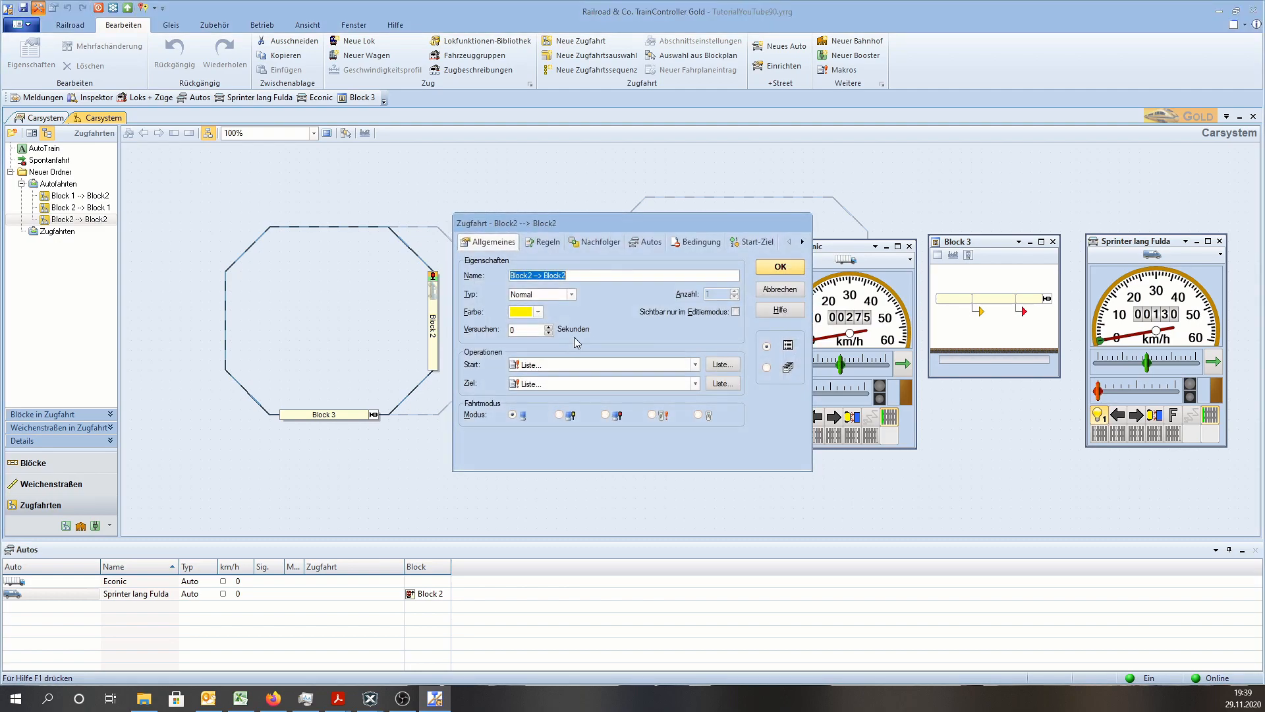
left_click(718, 383)
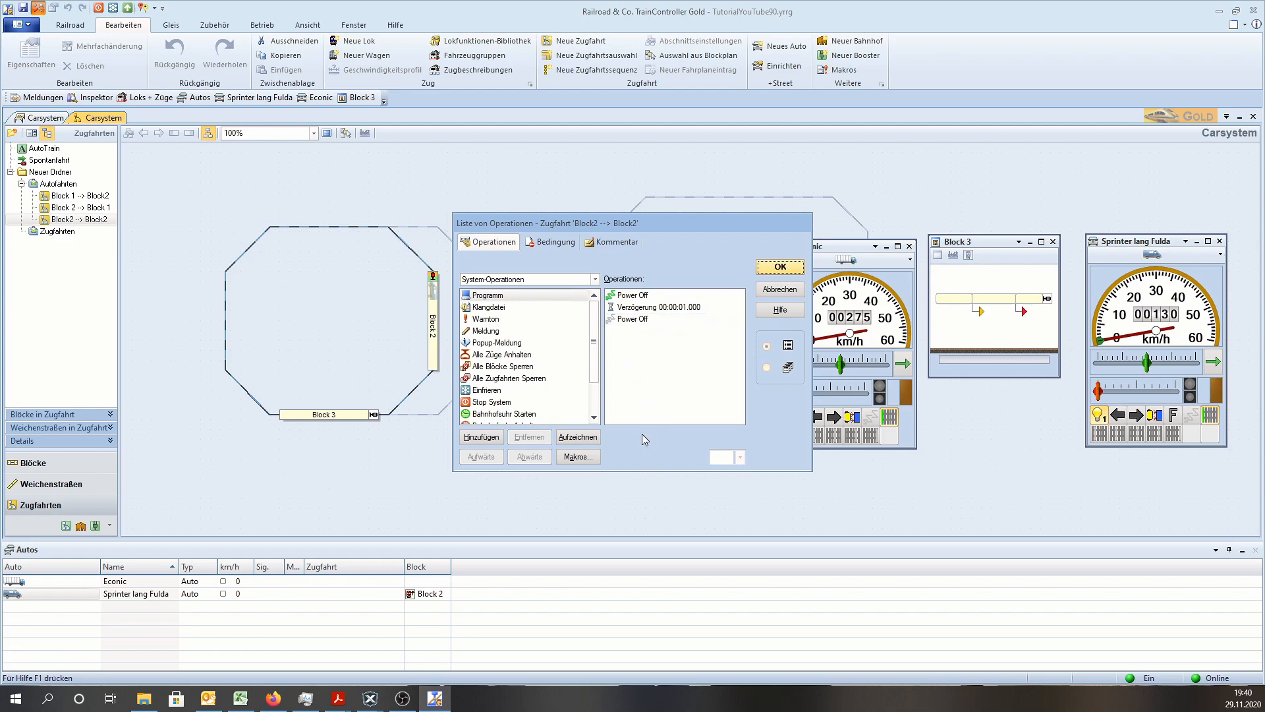
Step: Create a new macro in the macro list and name it Auto PowerOff
left_click(579, 456)
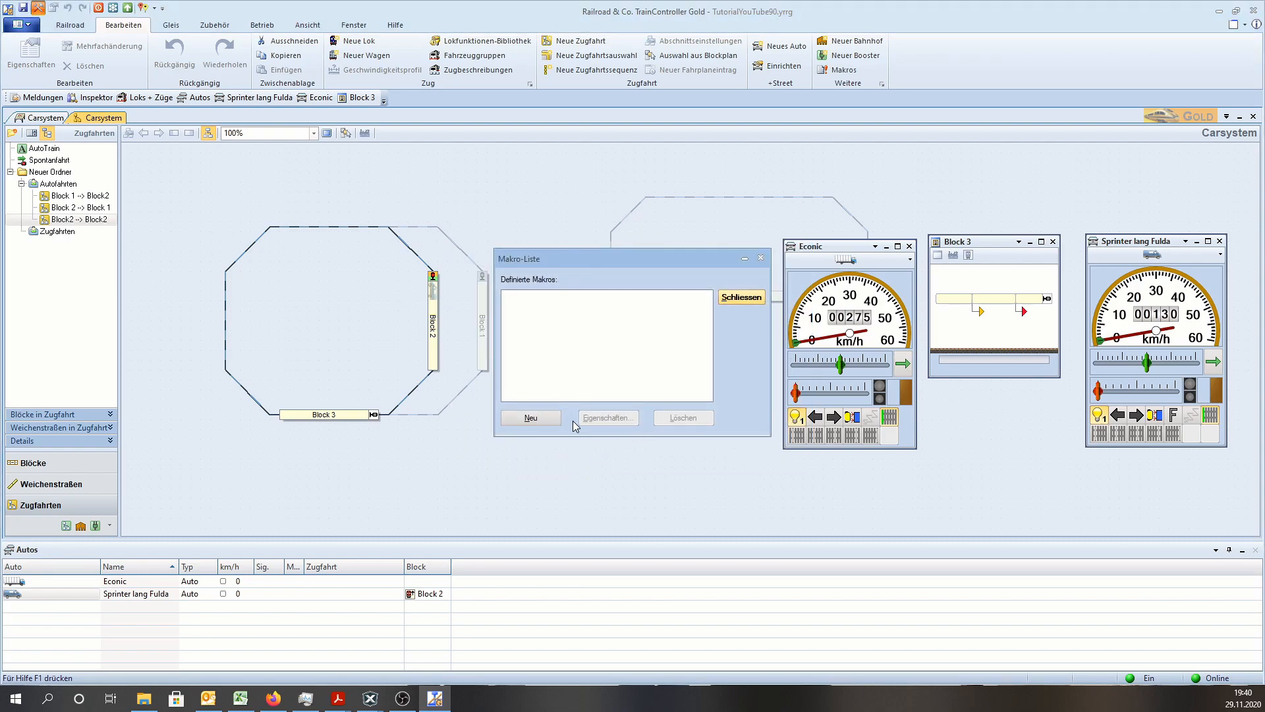
left_click(535, 416)
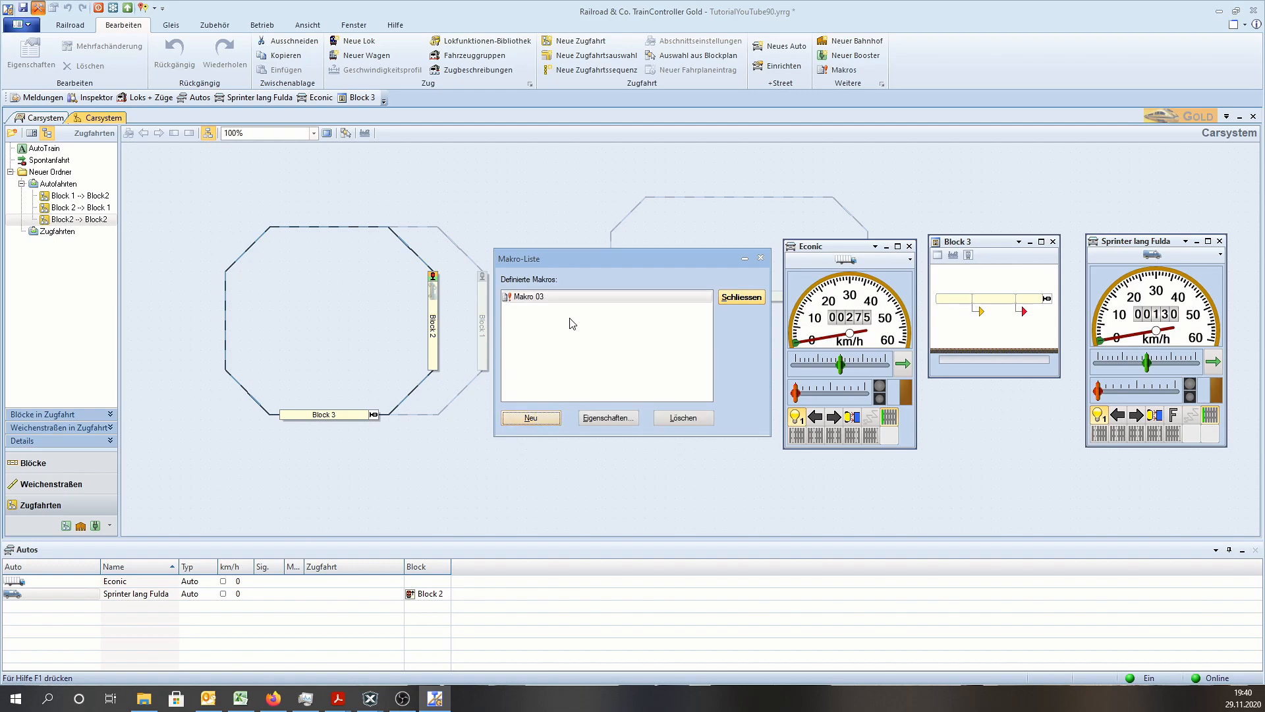
left_click(601, 417)
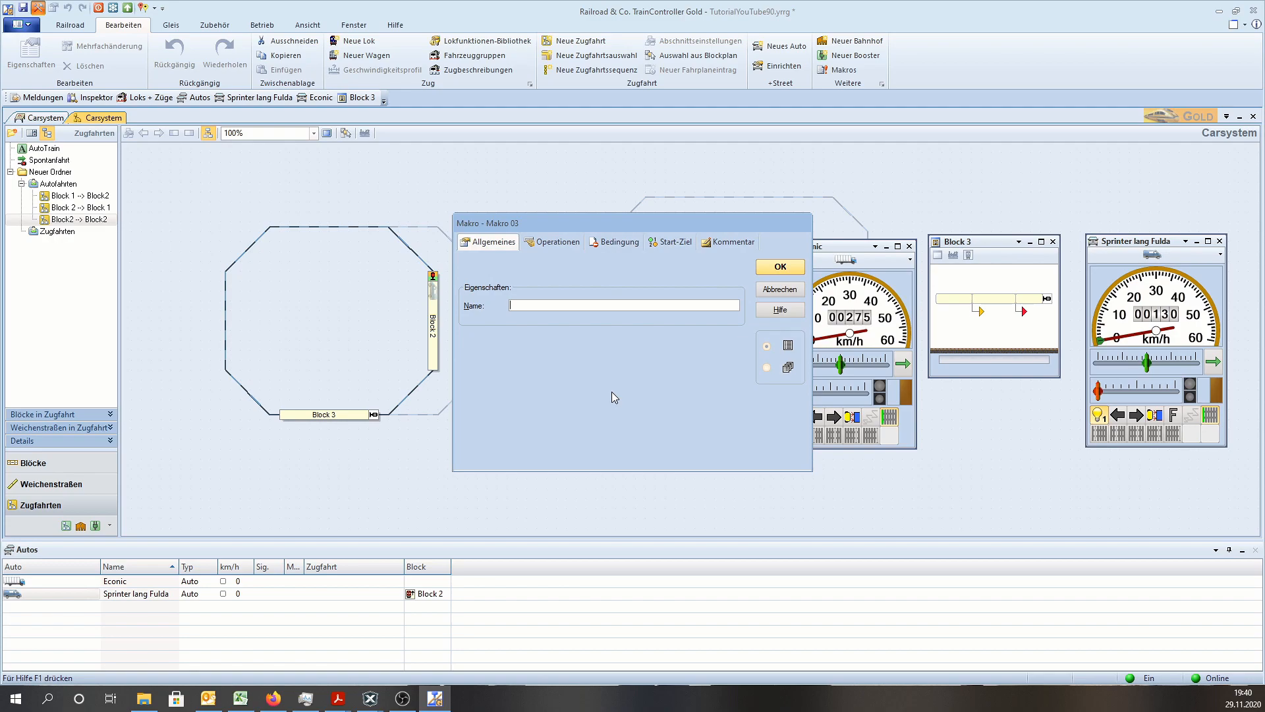
type("Au")
type("ot")
type("to Po")
type("w")
type("erOff")
Step: Add the train operation Power Off to the operations of the macro Auto PowerOff
left_click(539, 246)
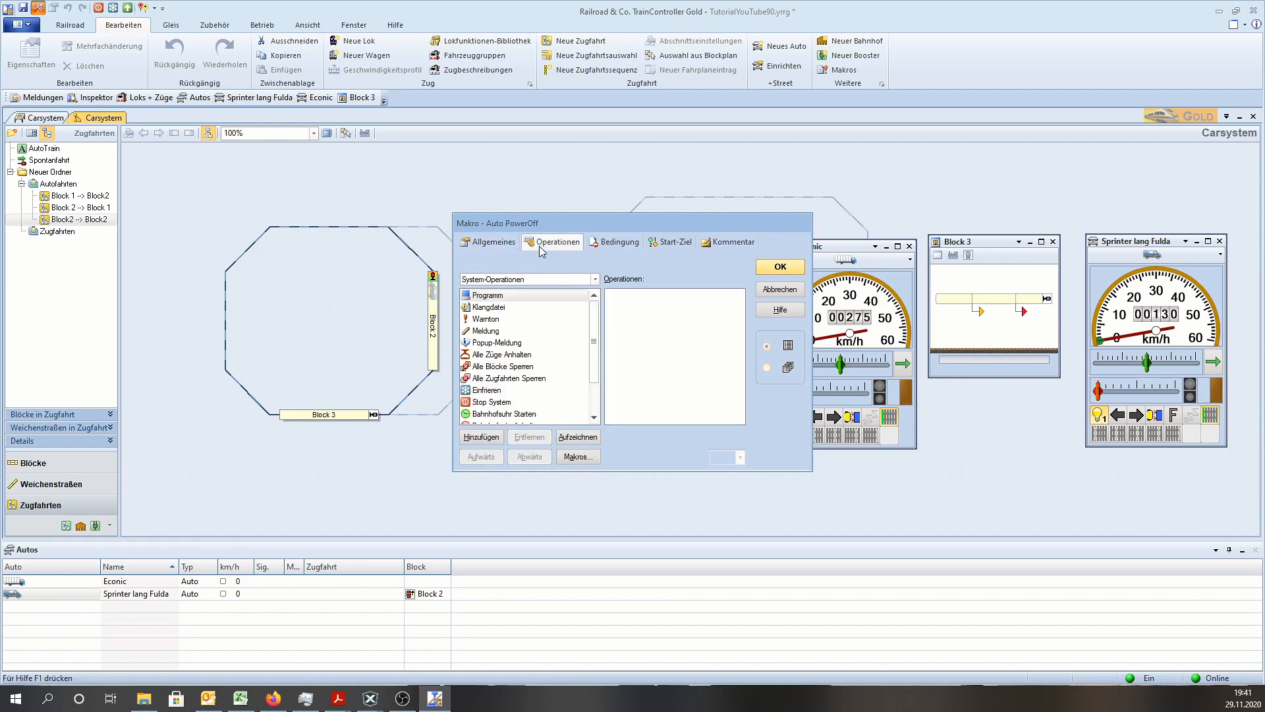
left_click(555, 279)
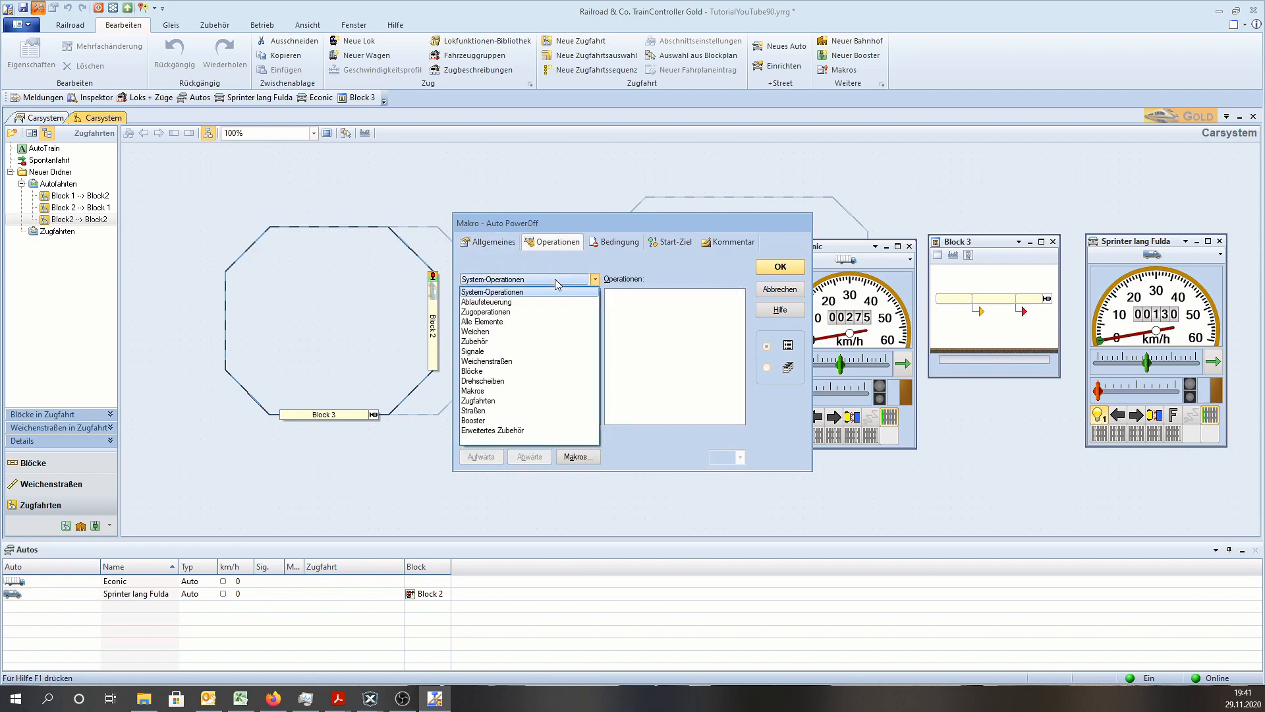
left_click(490, 311)
scroll(487, 369, "down", 3)
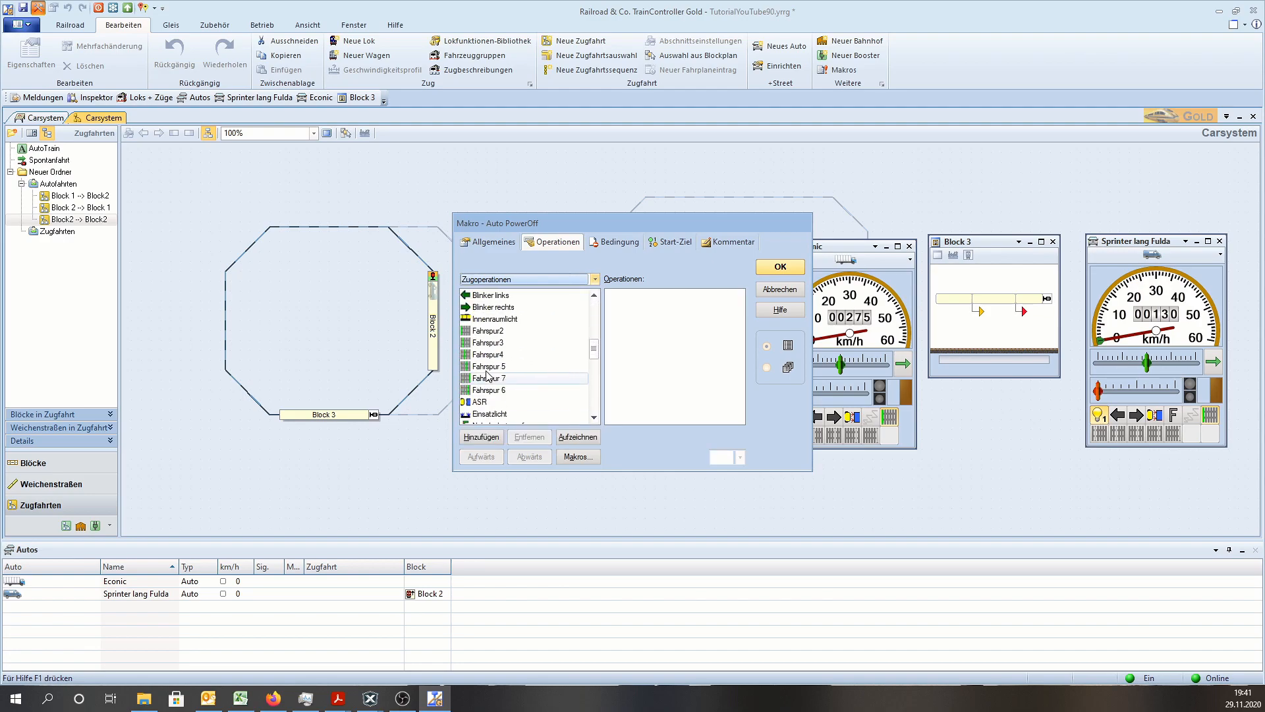
scroll(486, 366, "down", 2)
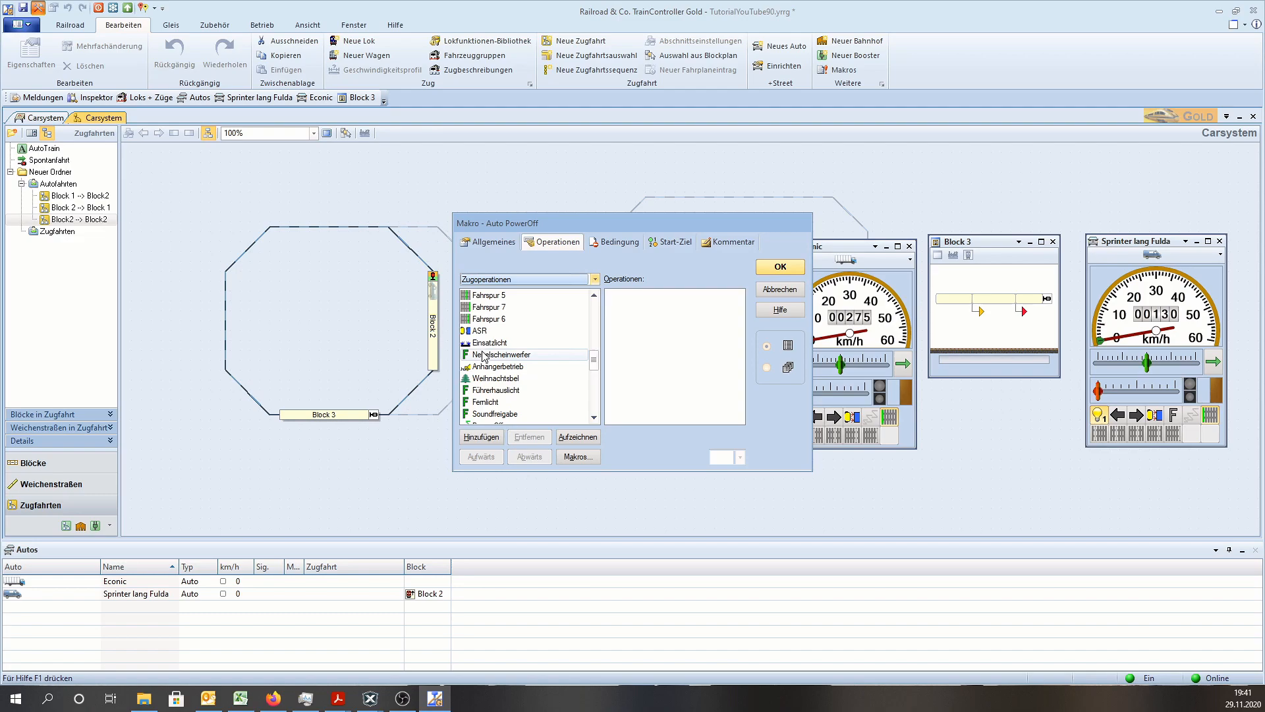
scroll(484, 356, "down", 4)
scroll(501, 390, "up", 5)
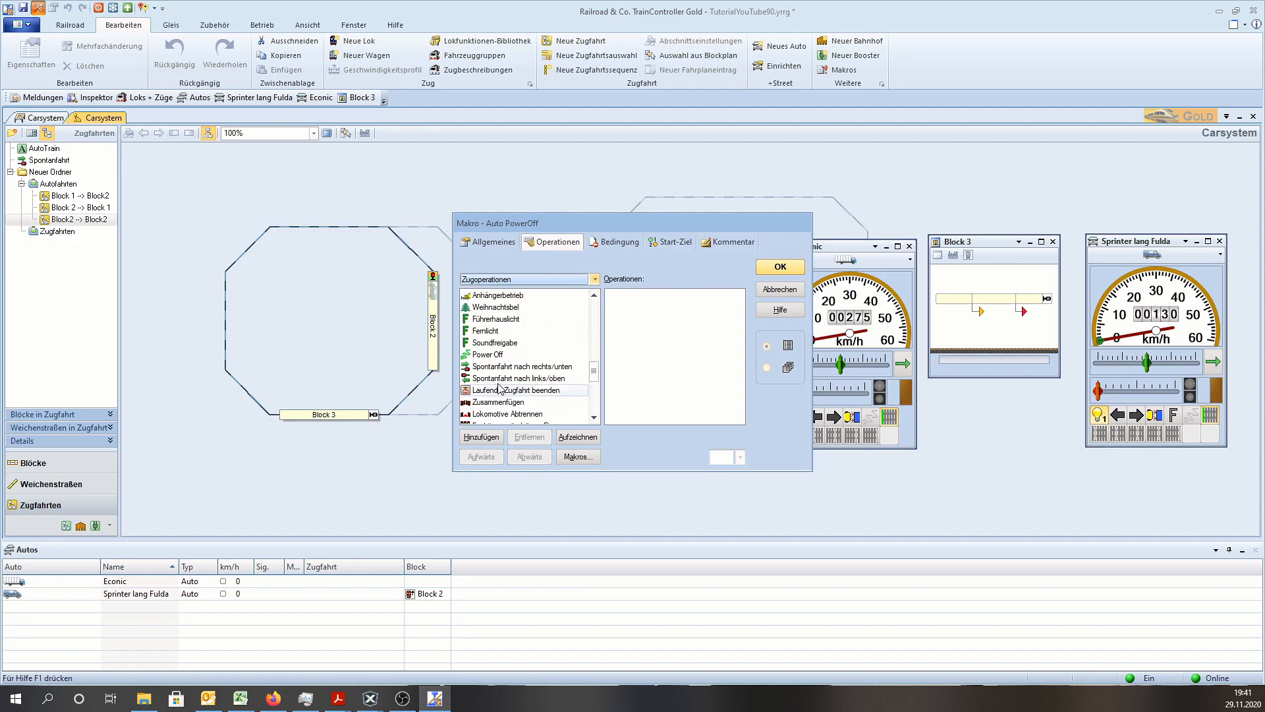
scroll(498, 389, "down", 1)
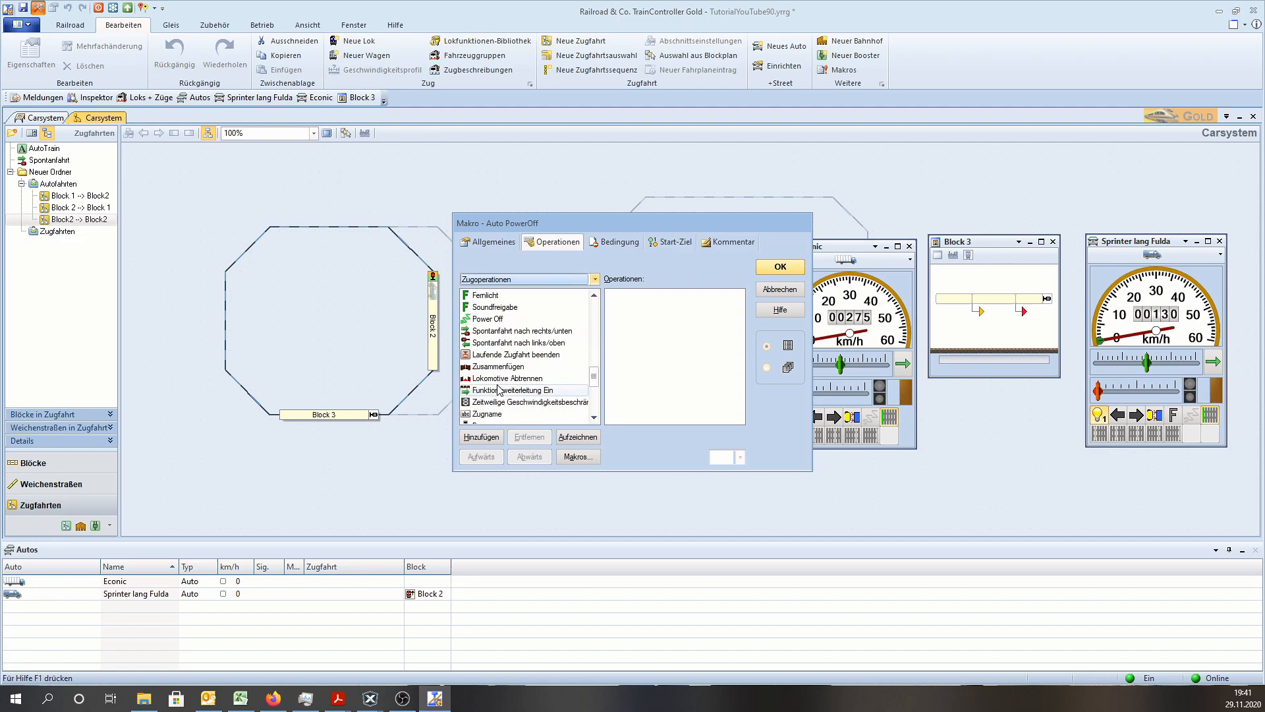
scroll(499, 390, "up", 1)
left_click(488, 390)
double_click(488, 391)
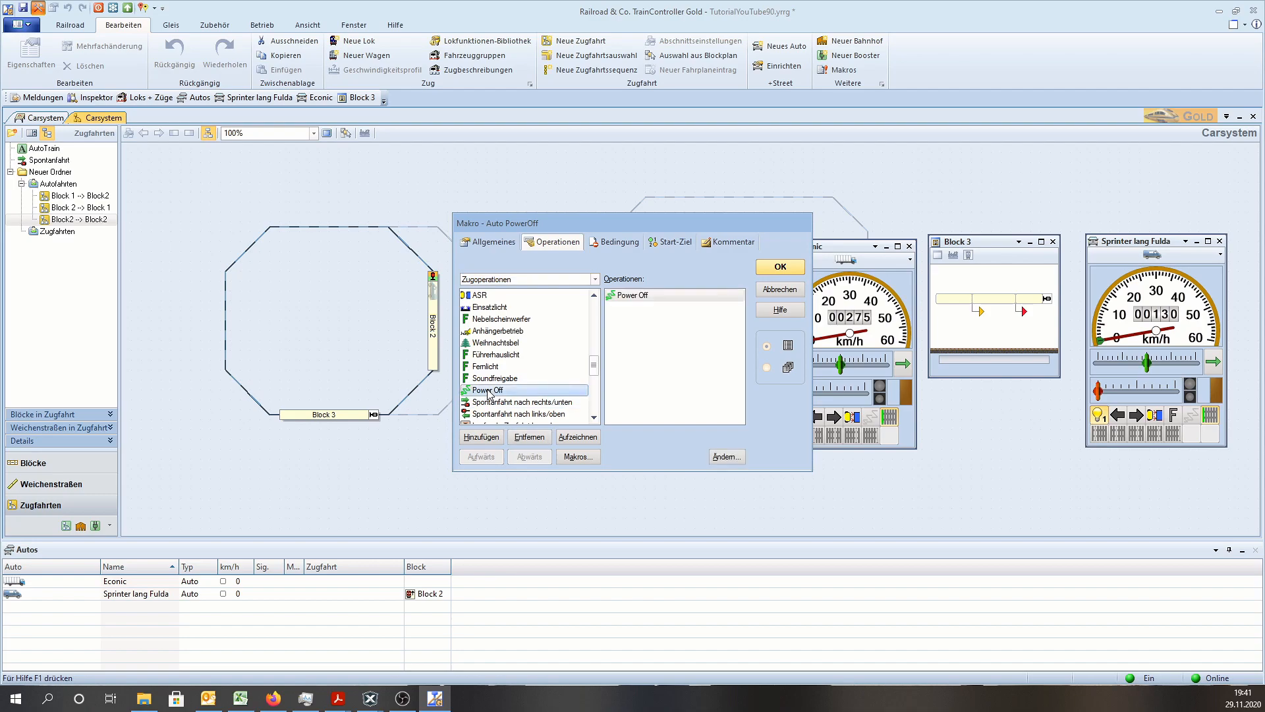
Step: Add a Verzögerung flow-control operation after Power Off in the macro Auto PowerOff
left_click(513, 279)
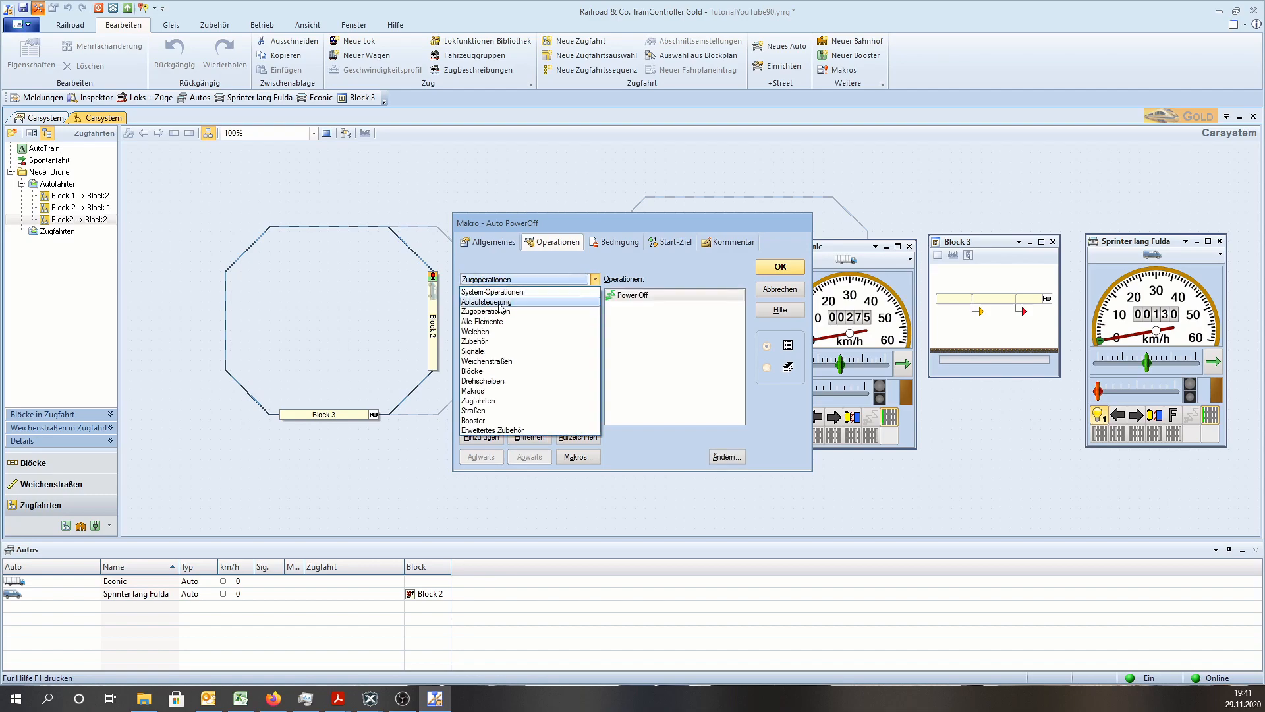
left_click(501, 310)
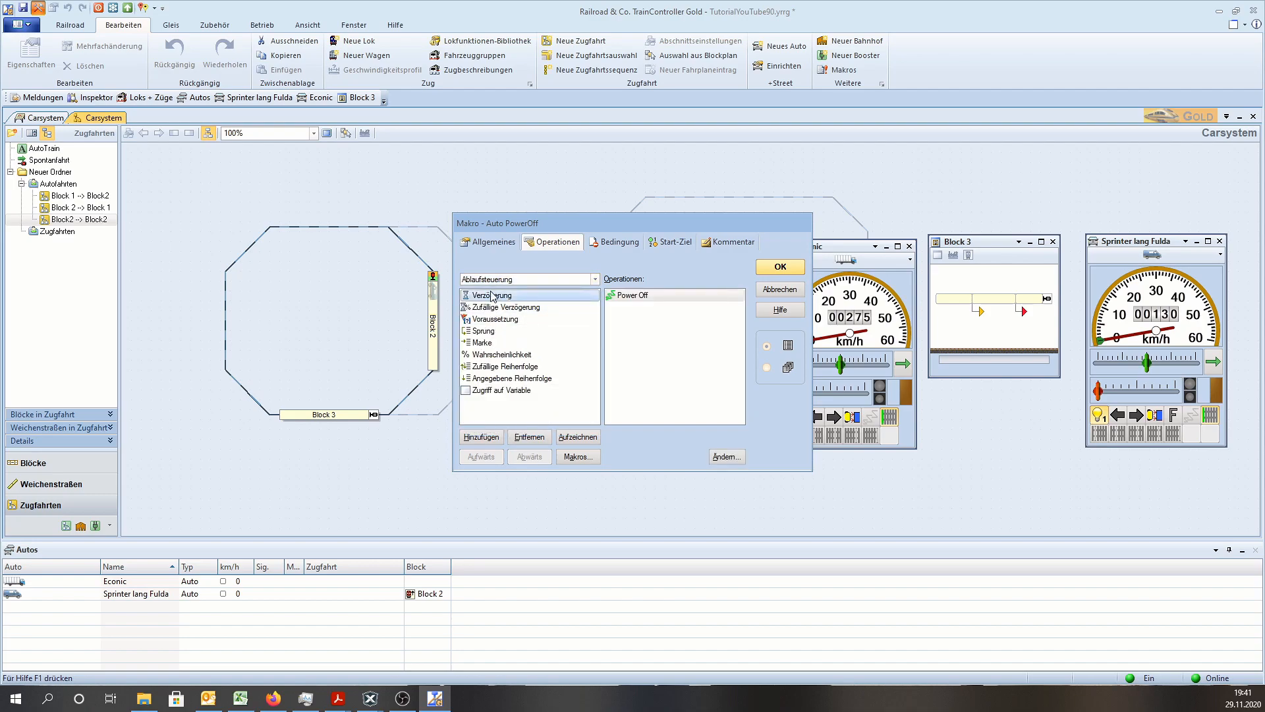
left_click(493, 296)
double_click(492, 296)
Step: Add a second Power Off train operation after the Verzögerung in the macro Auto PowerOff
left_click(514, 279)
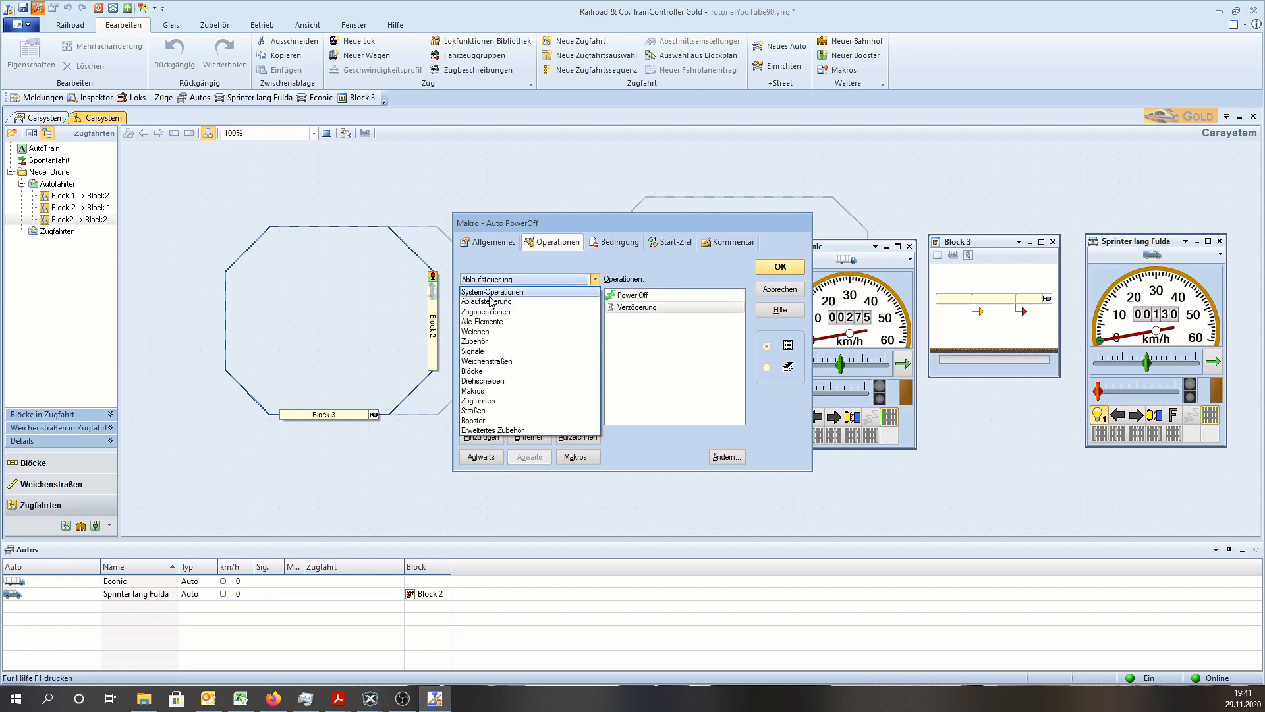
left_click(486, 341)
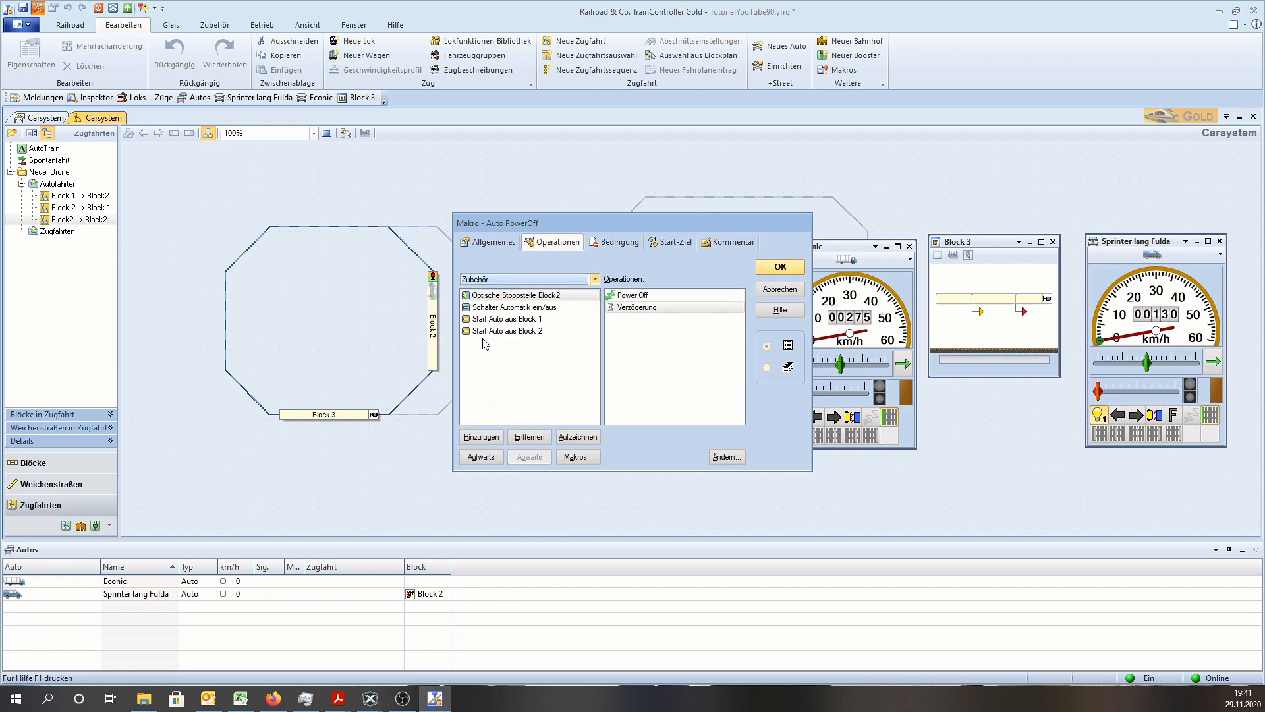
left_click(498, 278)
left_click(491, 312)
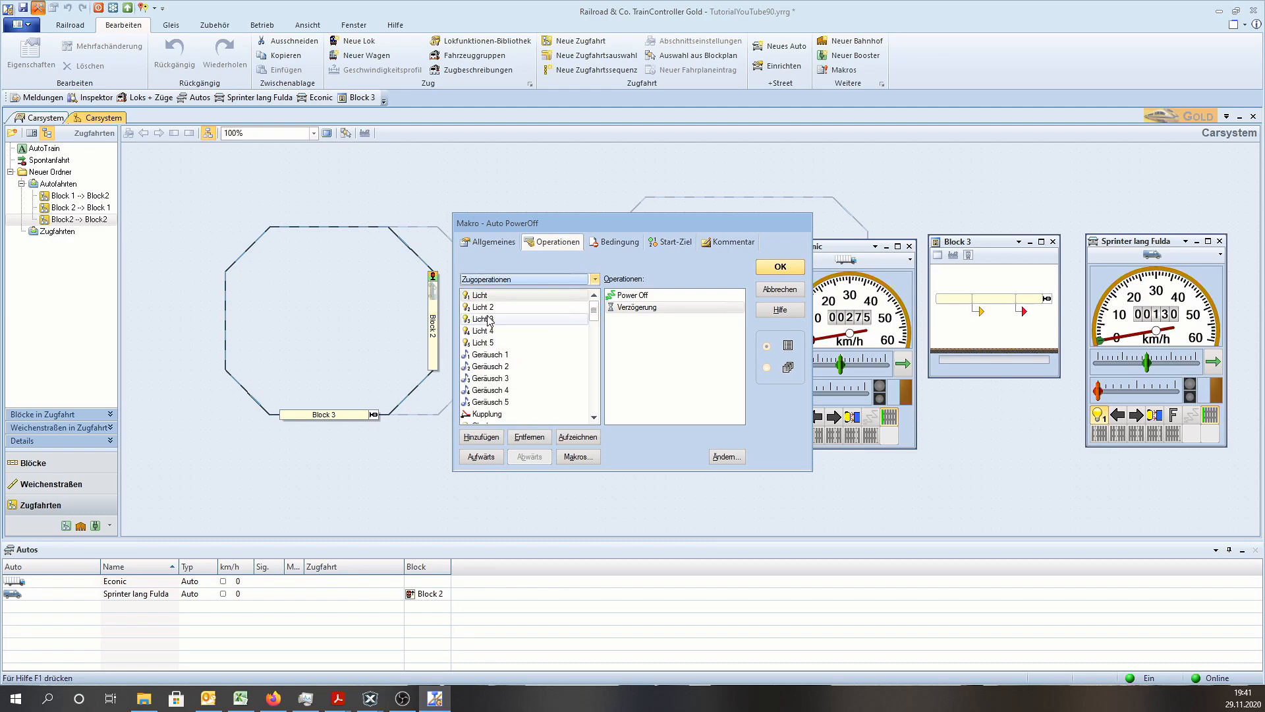
scroll(483, 421, "down", 3)
scroll(483, 420, "down", 5)
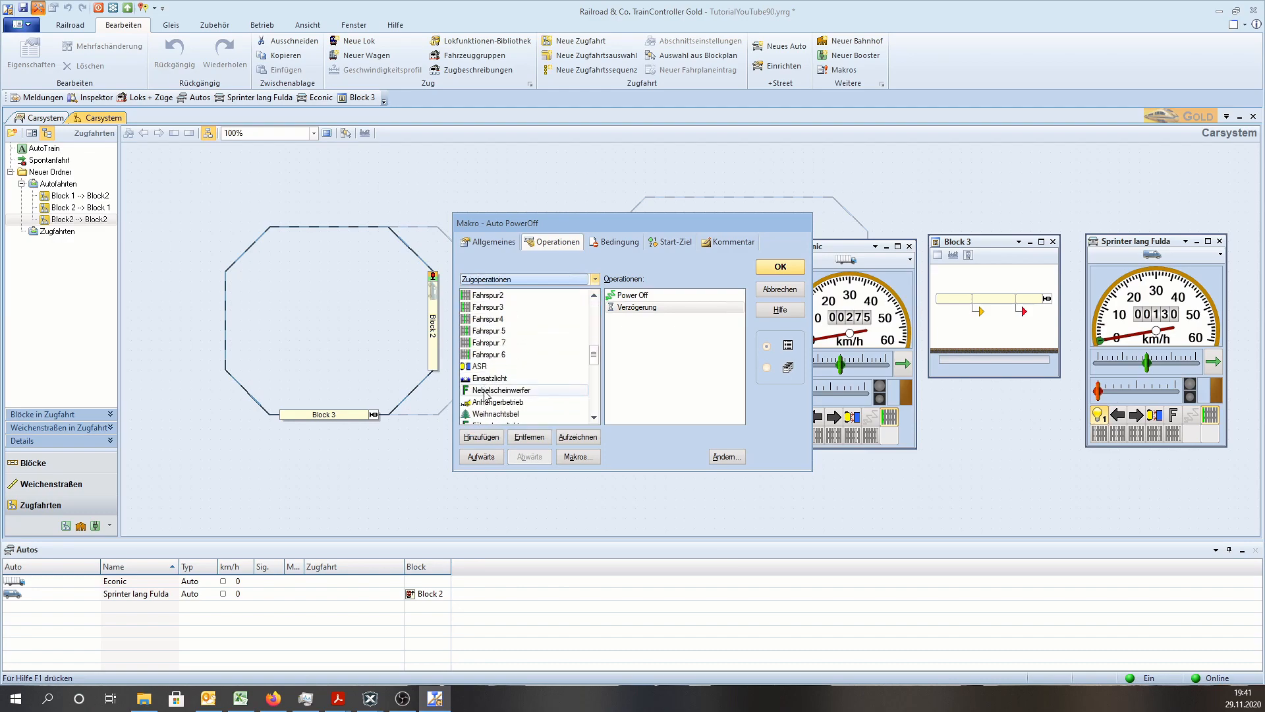
left_click_drag(486, 394, 654, 373)
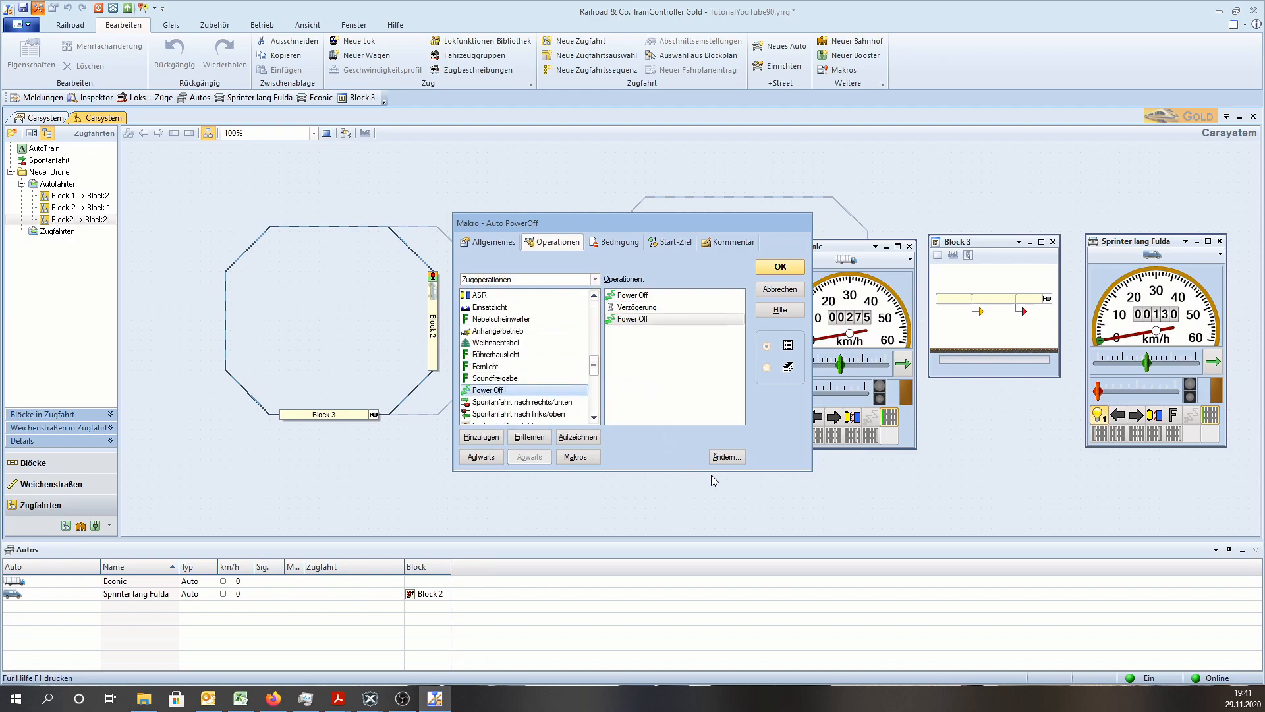
Step: Set the function status of the second Power Off operation to its switched-off state
left_click(723, 459)
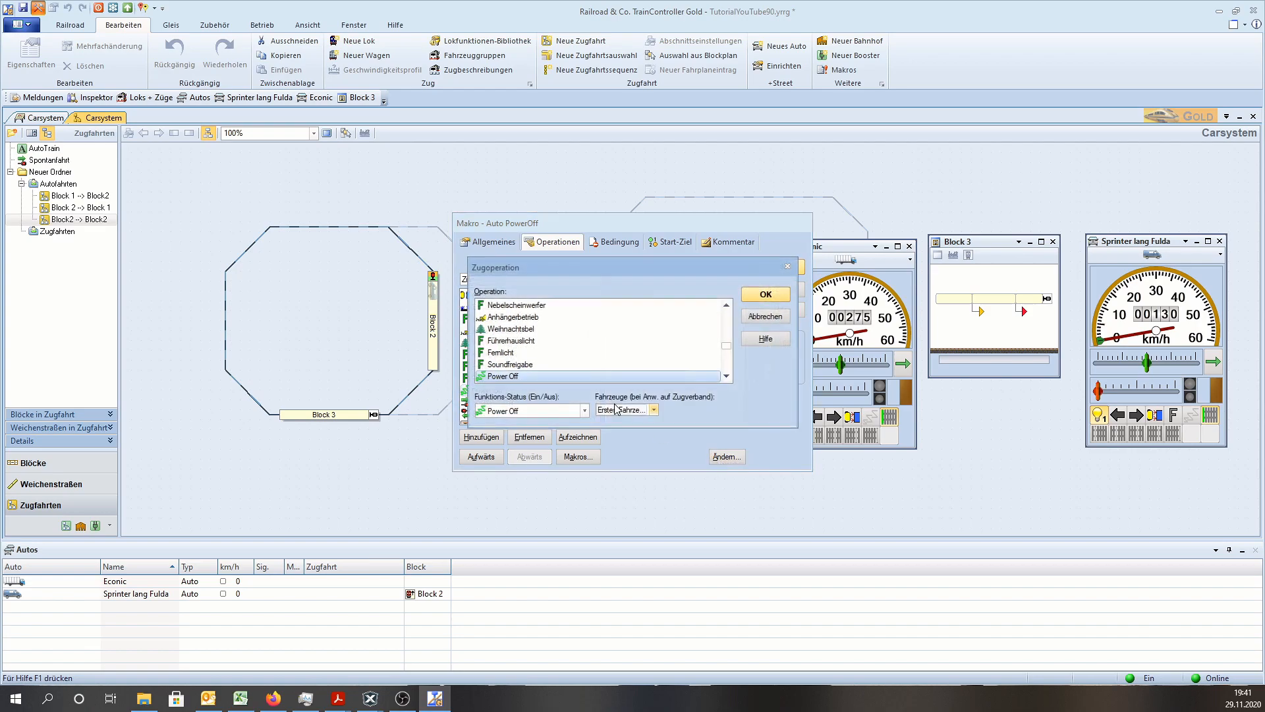
left_click(564, 409)
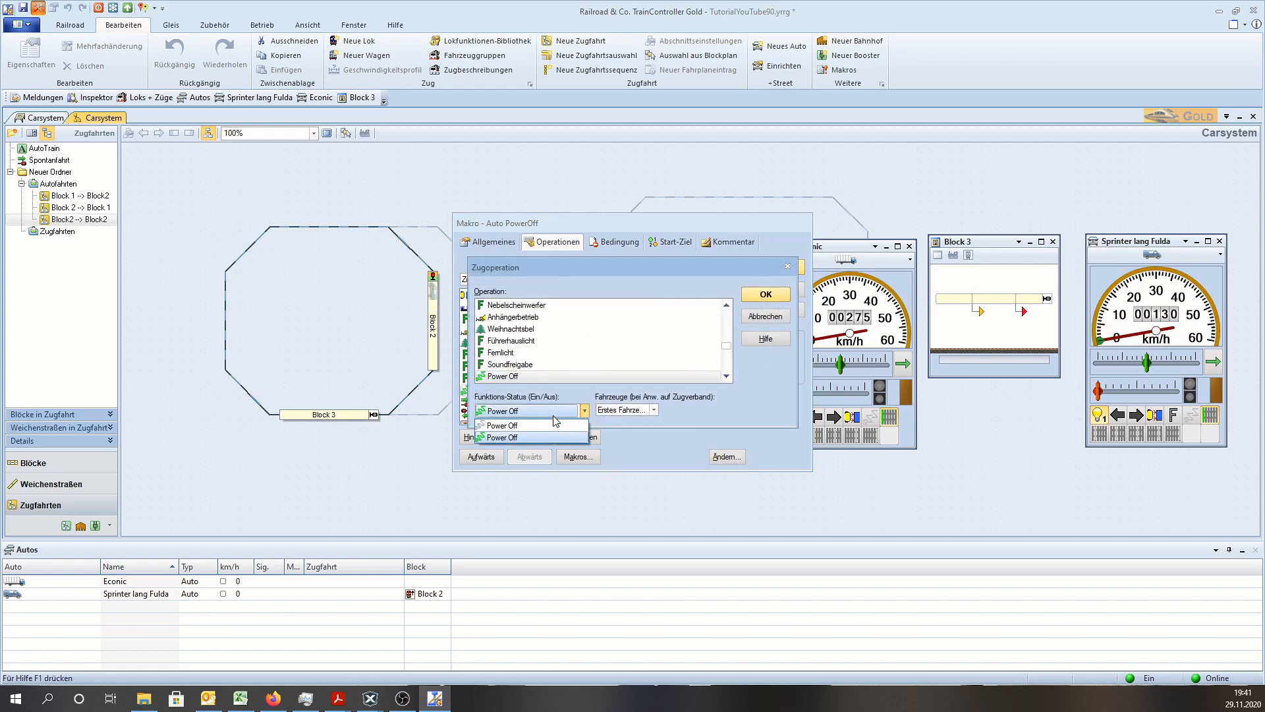
left_click(555, 425)
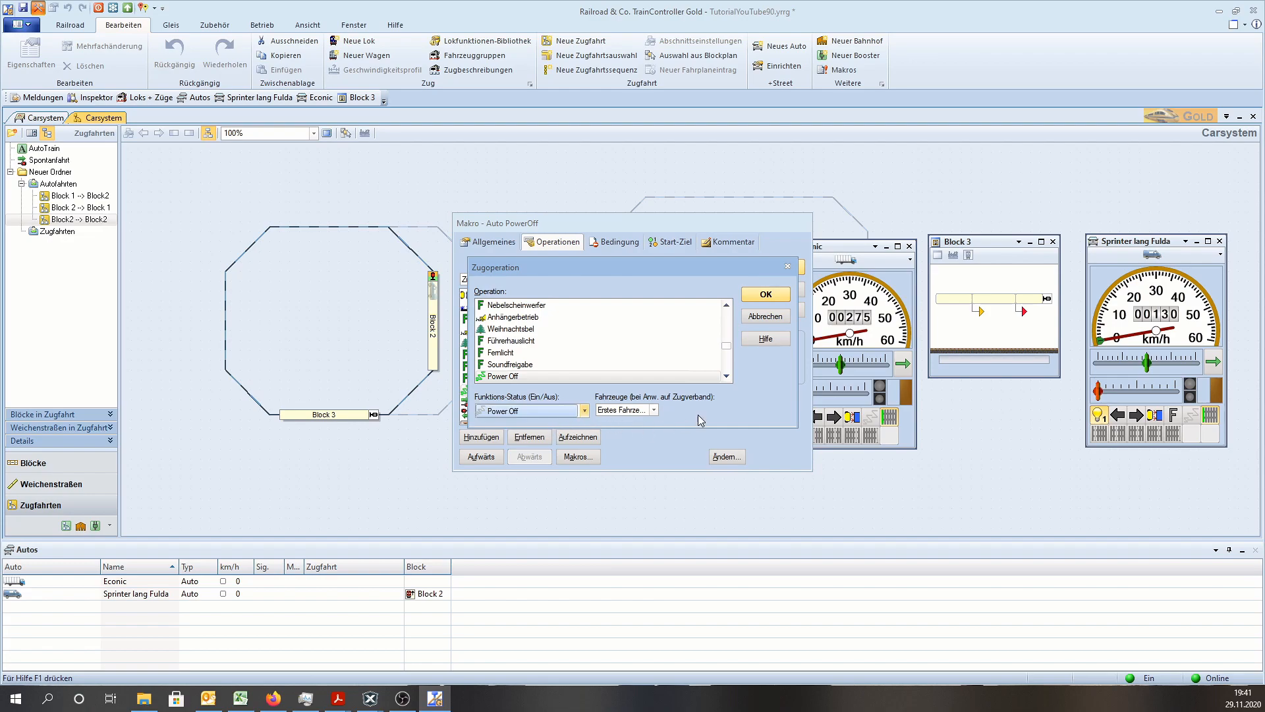
left_click(765, 296)
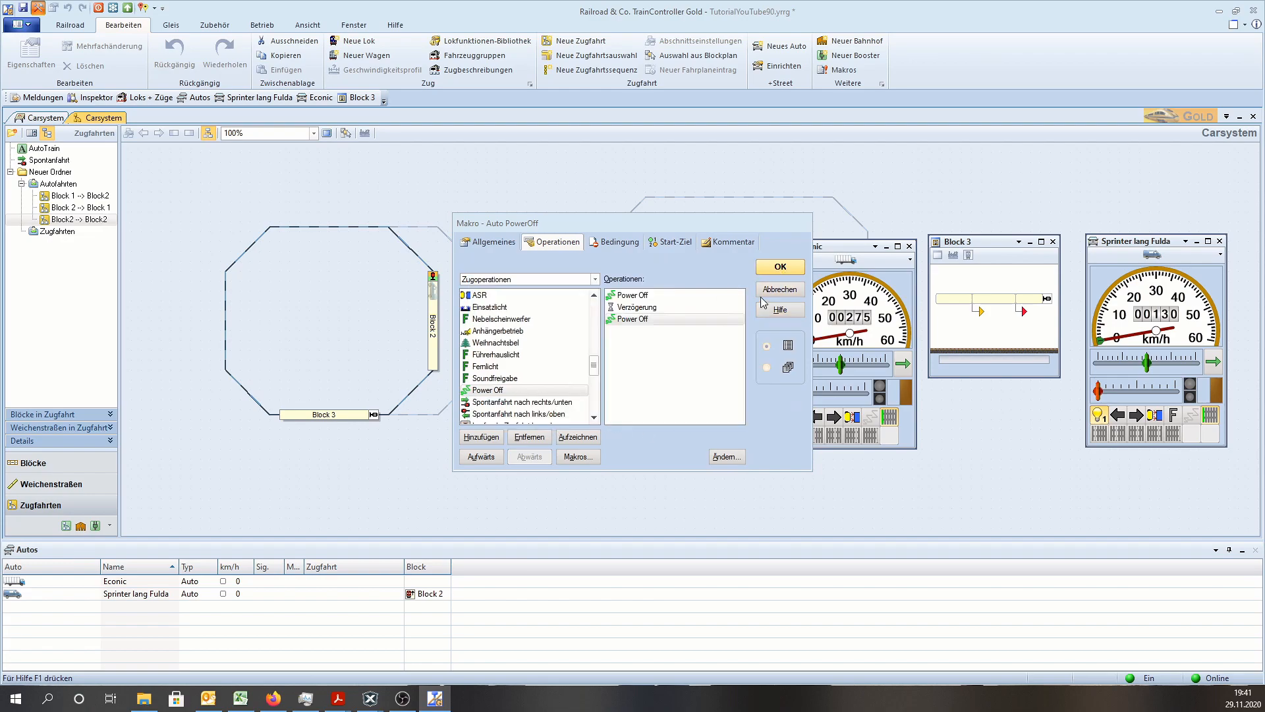
Step: Set the time of the Verzögerung in the macro Auto PowerOff to 1 second
double_click(641, 314)
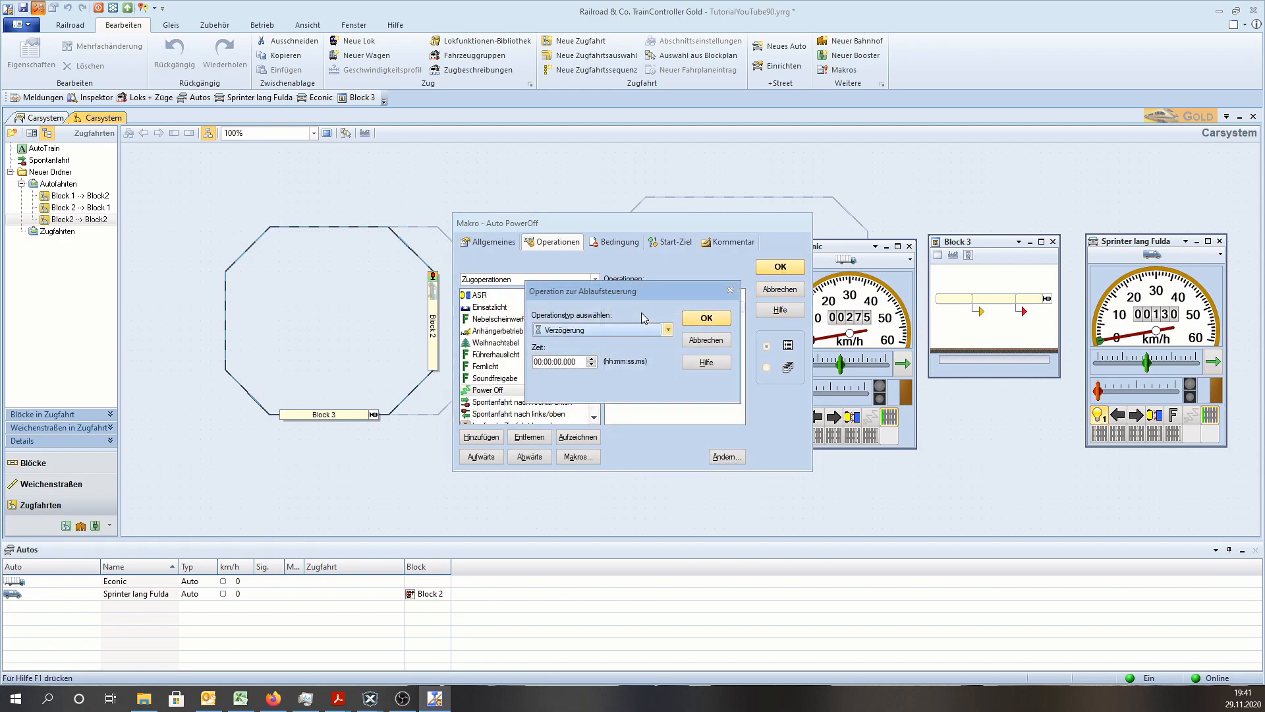
left_click(561, 363)
type("1")
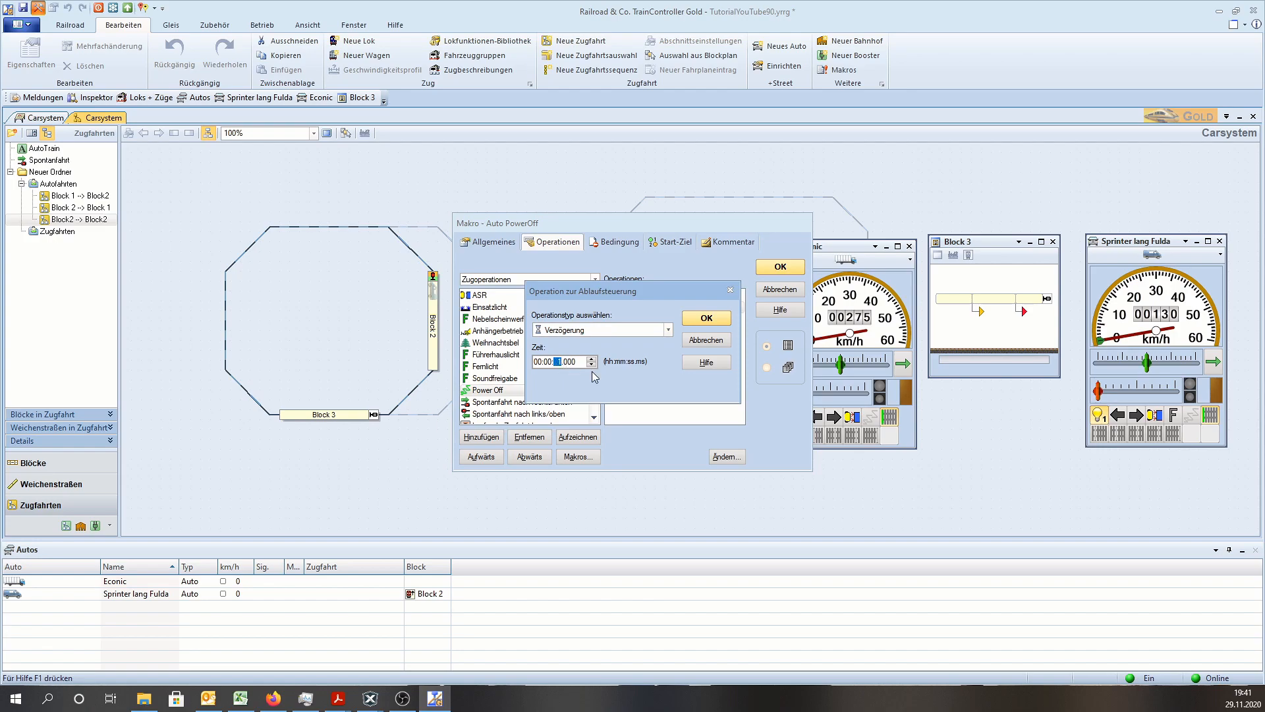
left_click(693, 320)
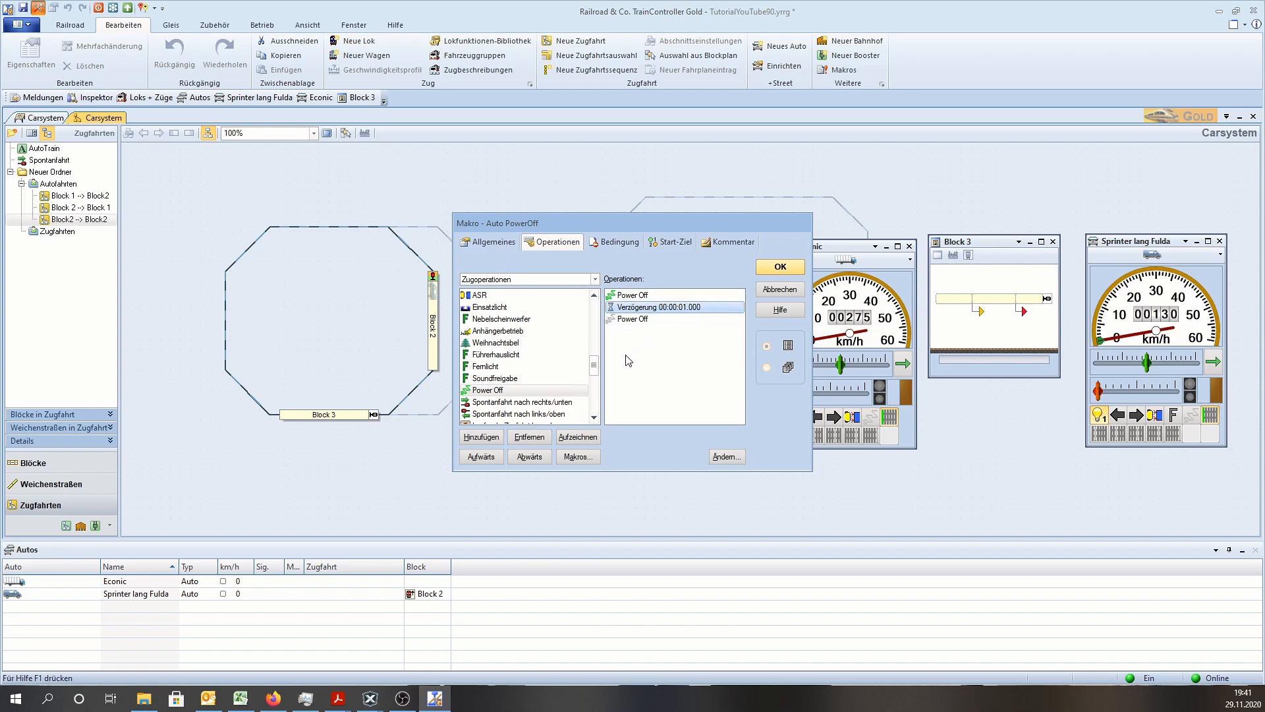
Step: Check the macro's name, accept the macro Auto PowerOff and close the macro list
left_click(504, 245)
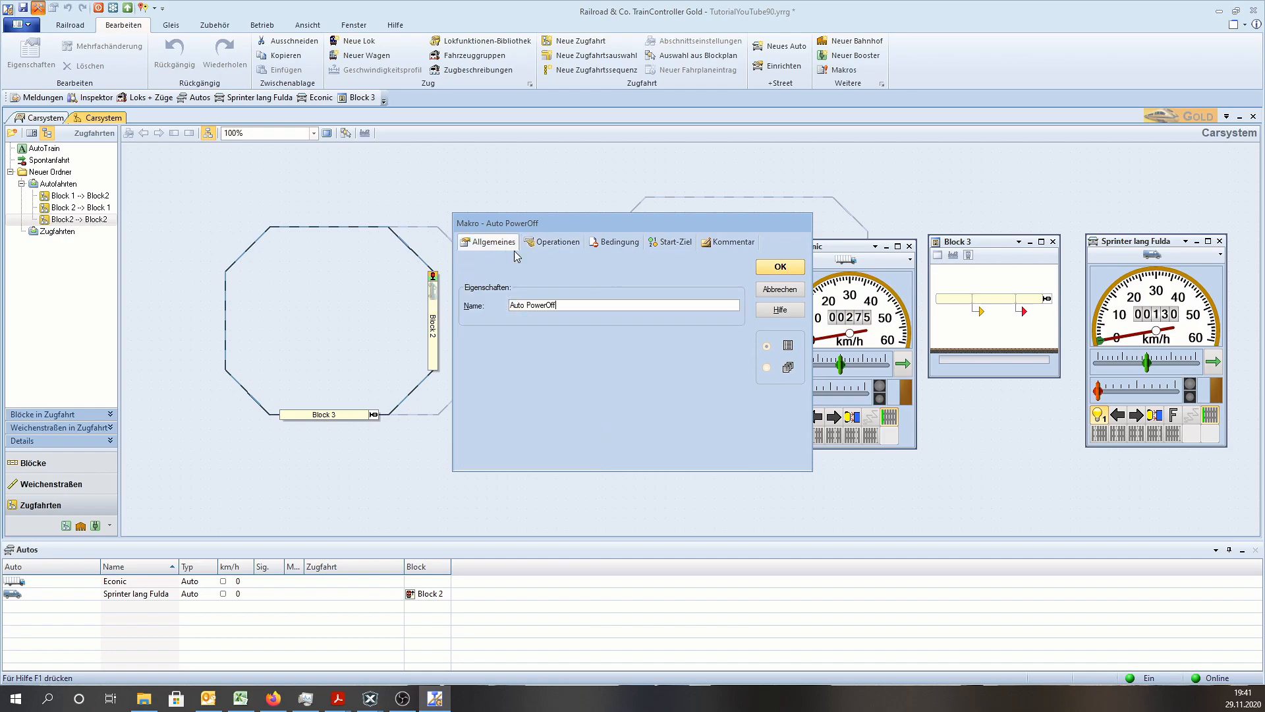
left_click(791, 272)
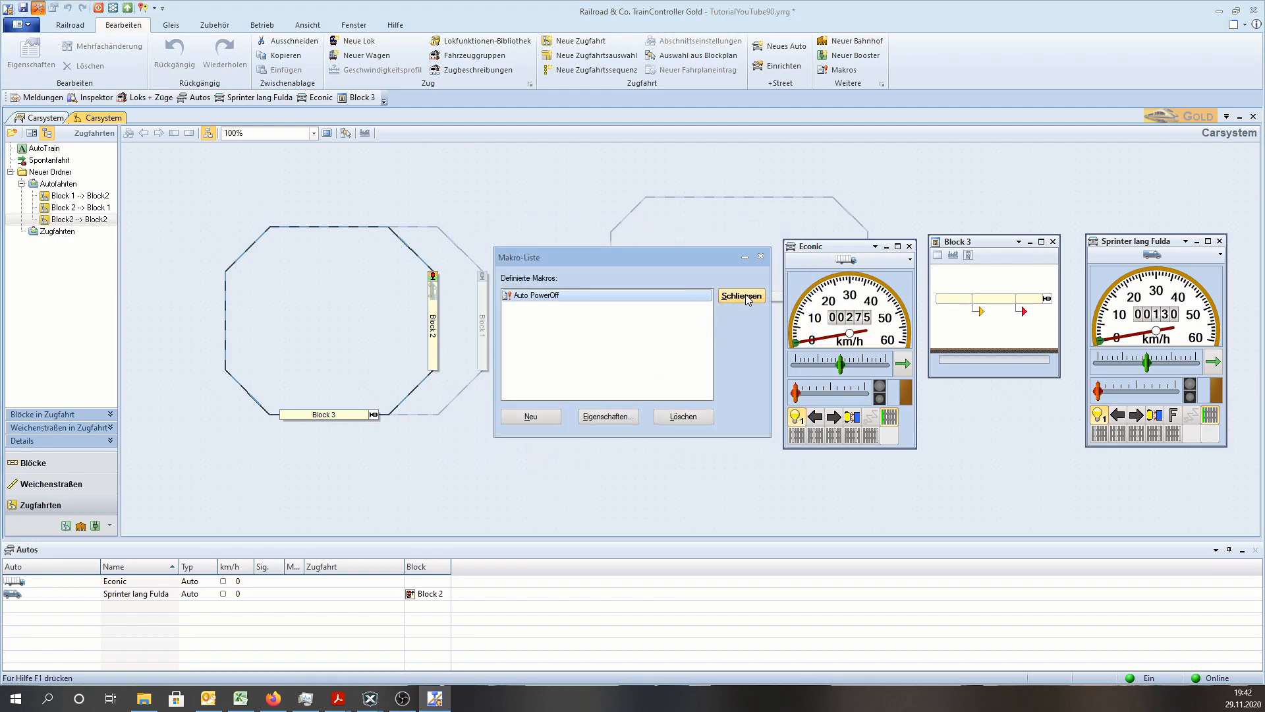
left_click(745, 294)
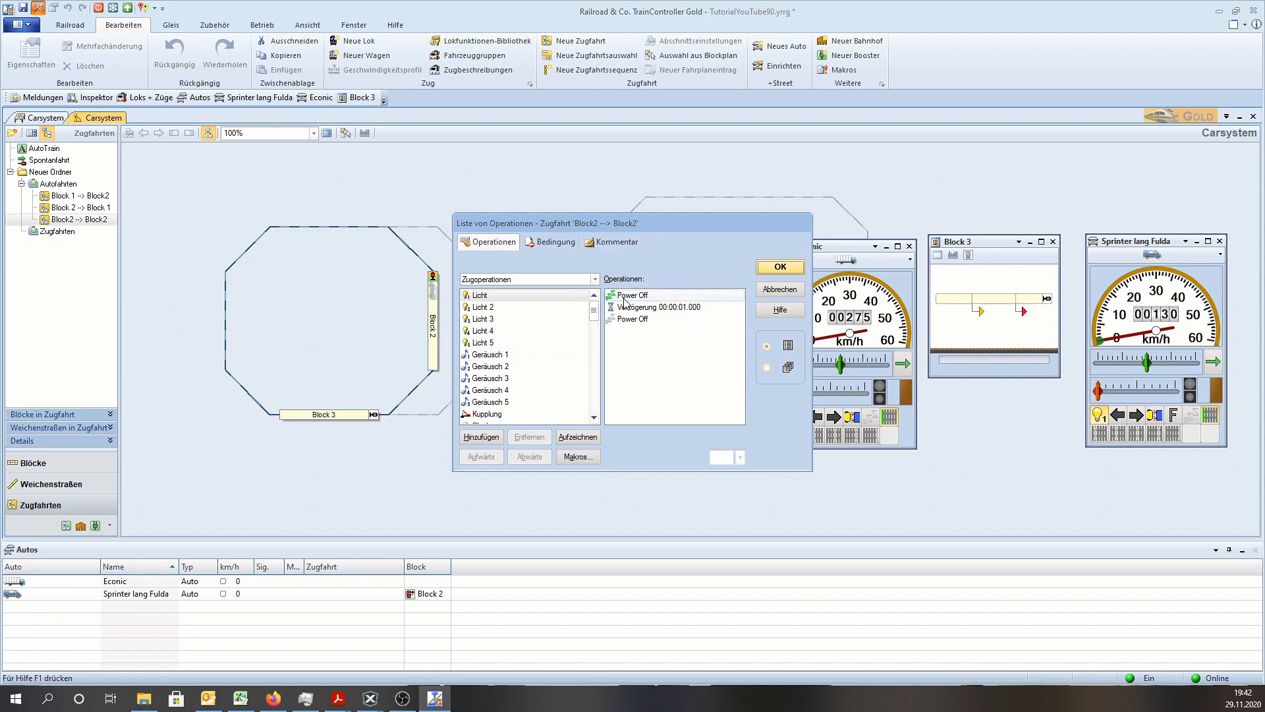
Step: Replace all operations in the destination list of the run Block2 --> Block2 with the macro Auto PowerOff
left_click(564, 281)
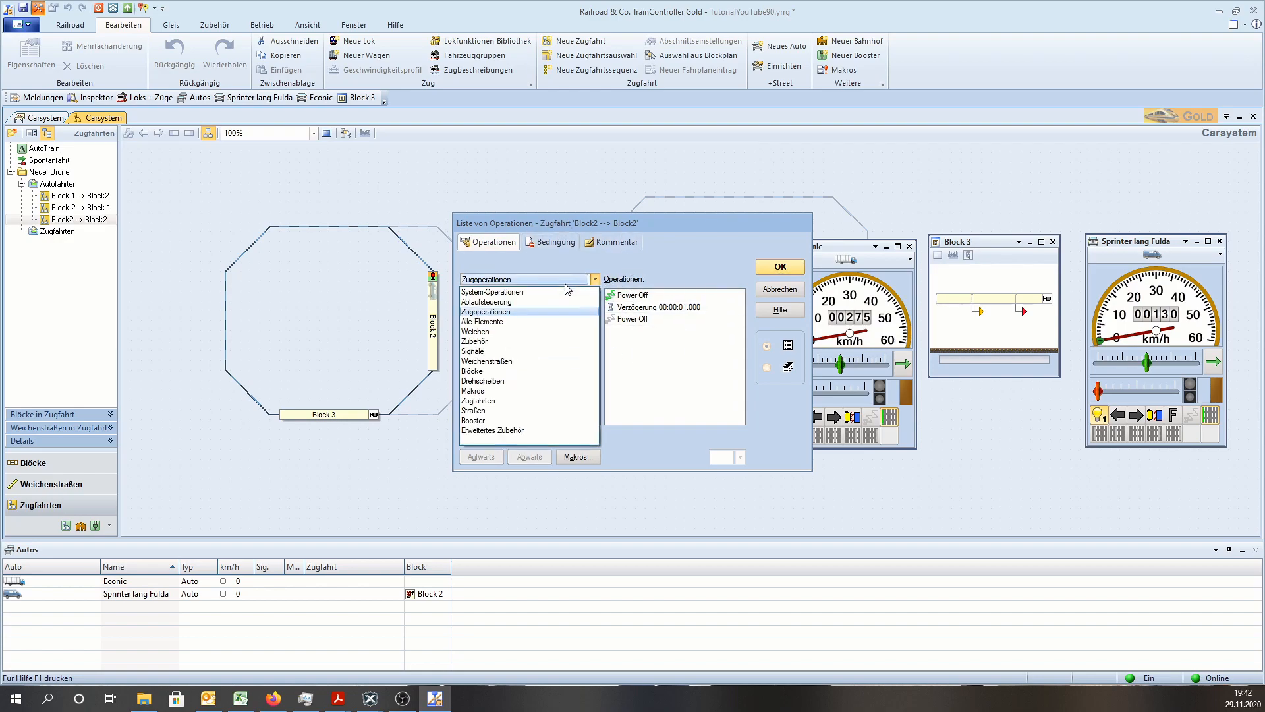
left_click(486, 391)
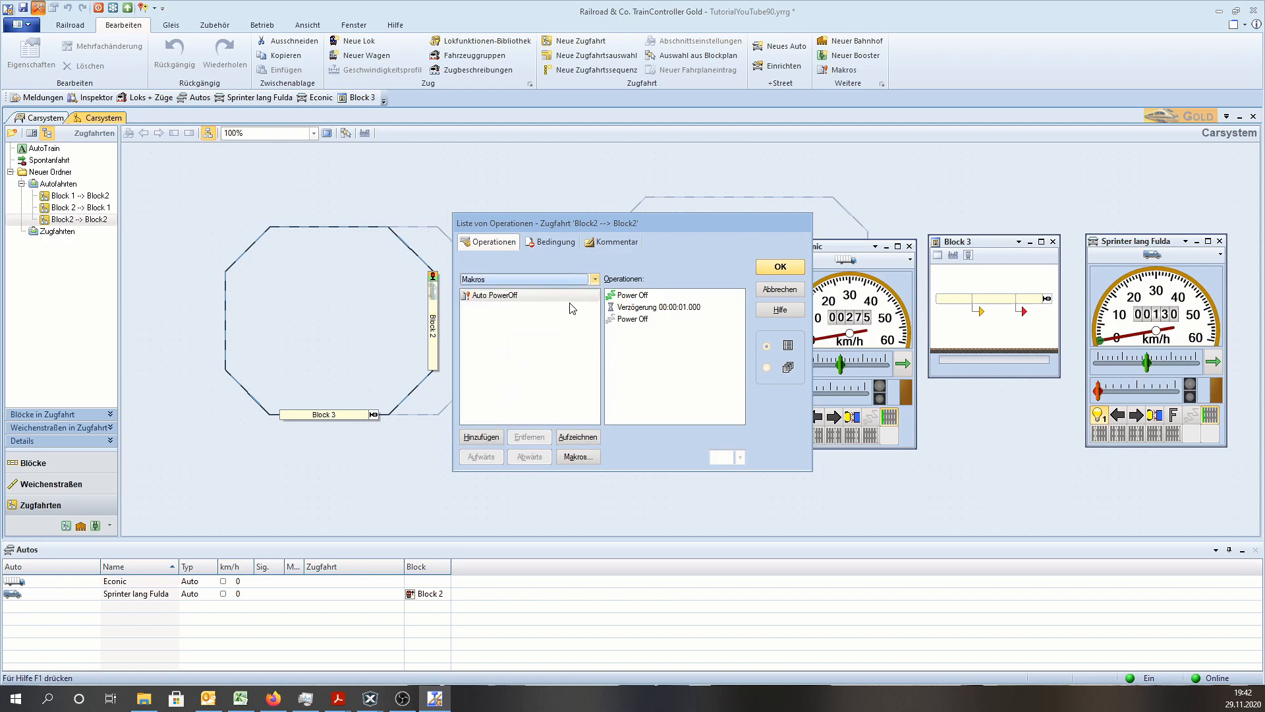
left_click(631, 322)
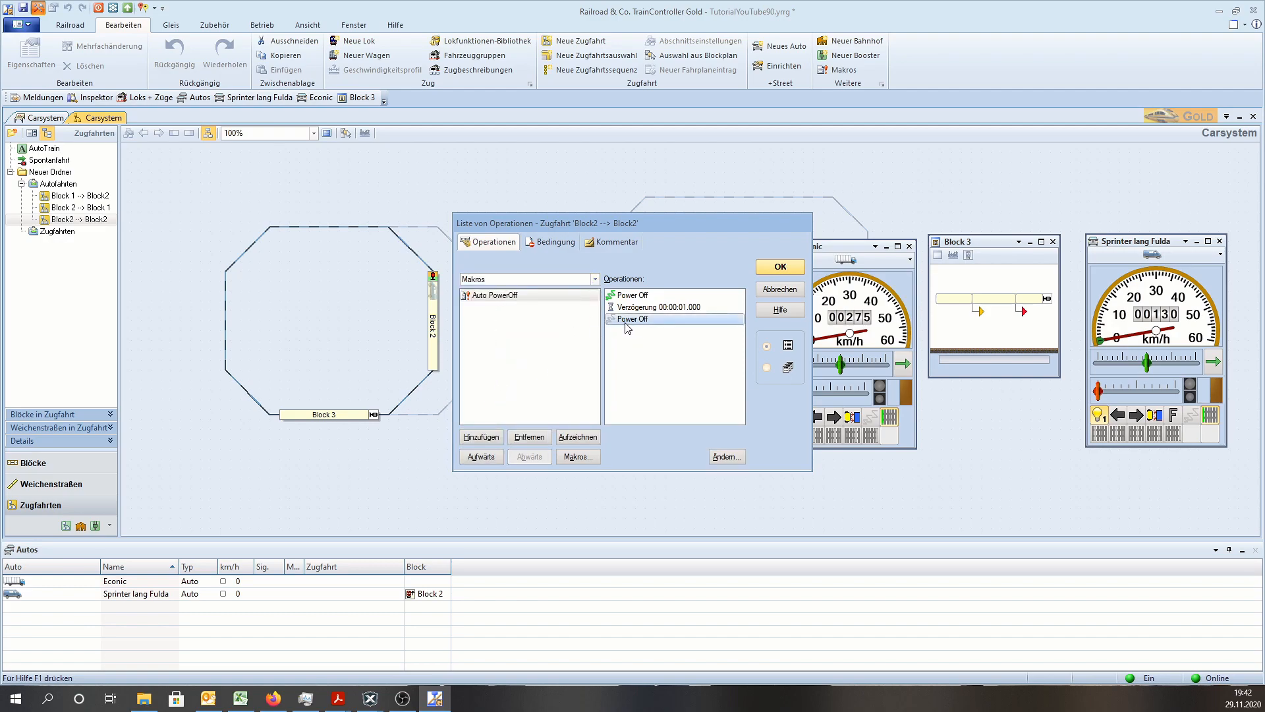
key("Delete")
key("Delete")
key("Delete")
left_click(522, 296)
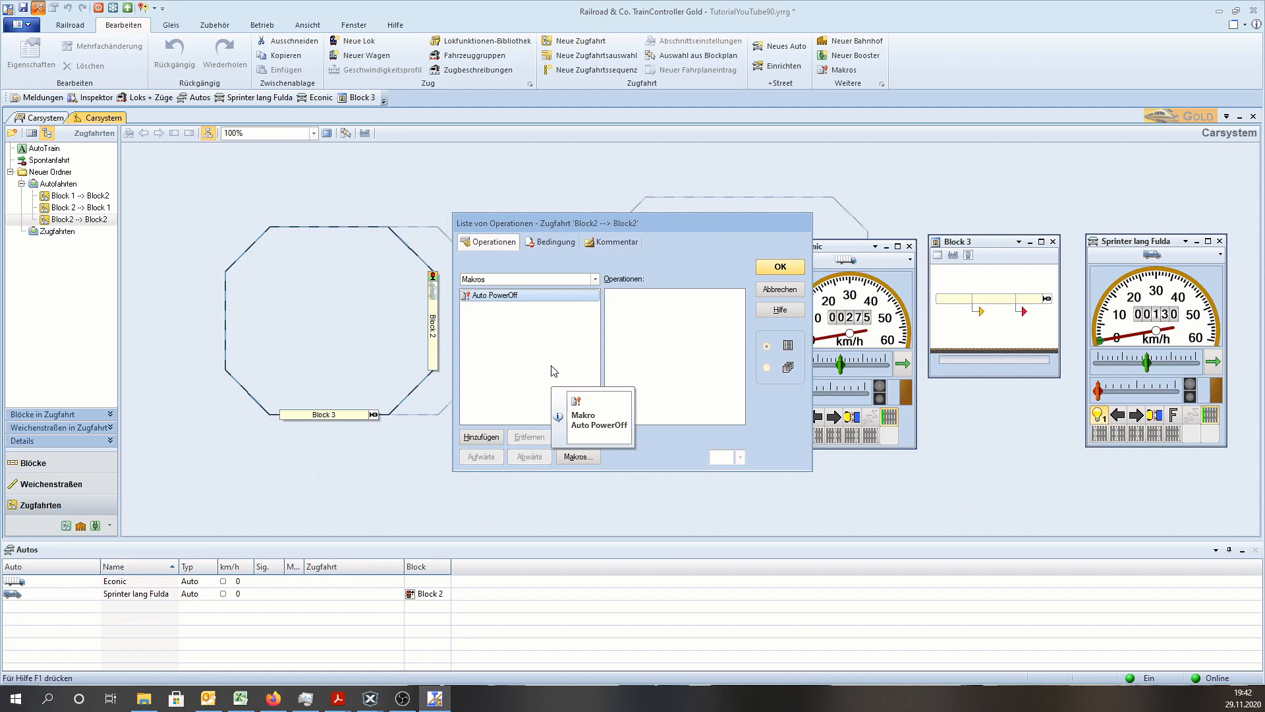
double_click(496, 296)
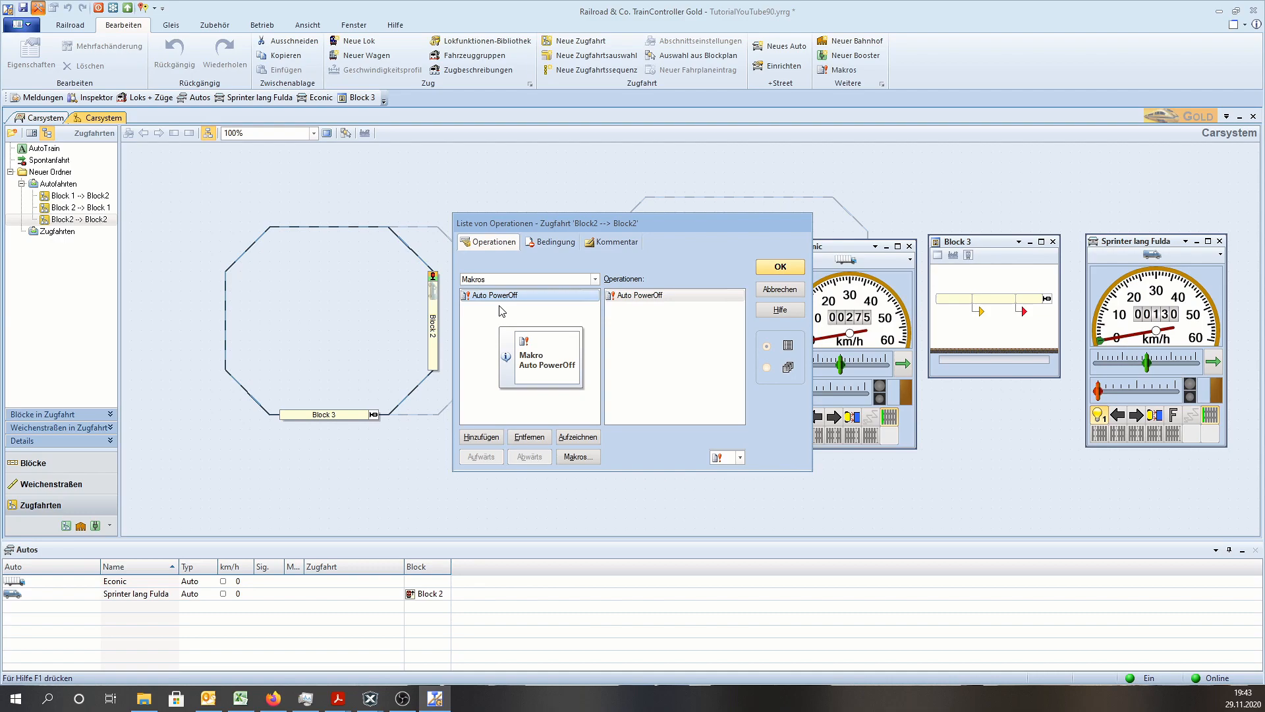
left_click(785, 266)
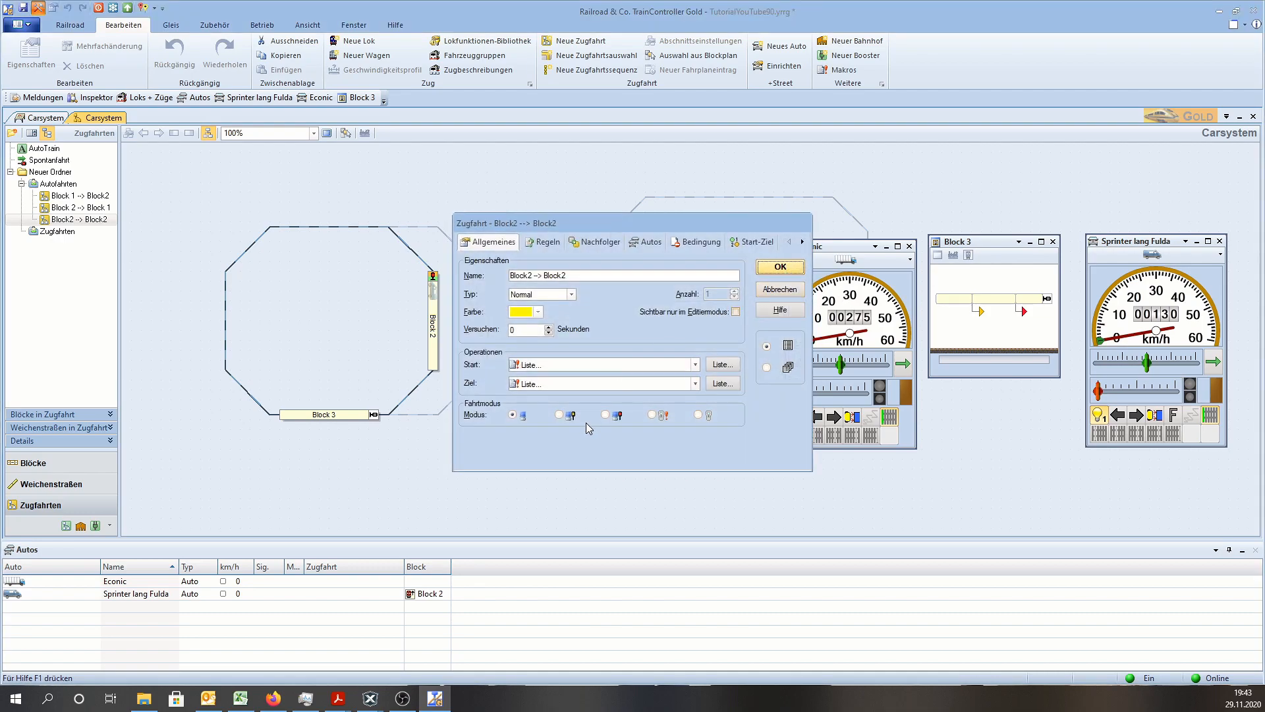
Step: From the start operation list of the run Block2 --> Block2, create a new macro and name it Auto Weakup Block 2
left_click(715, 369)
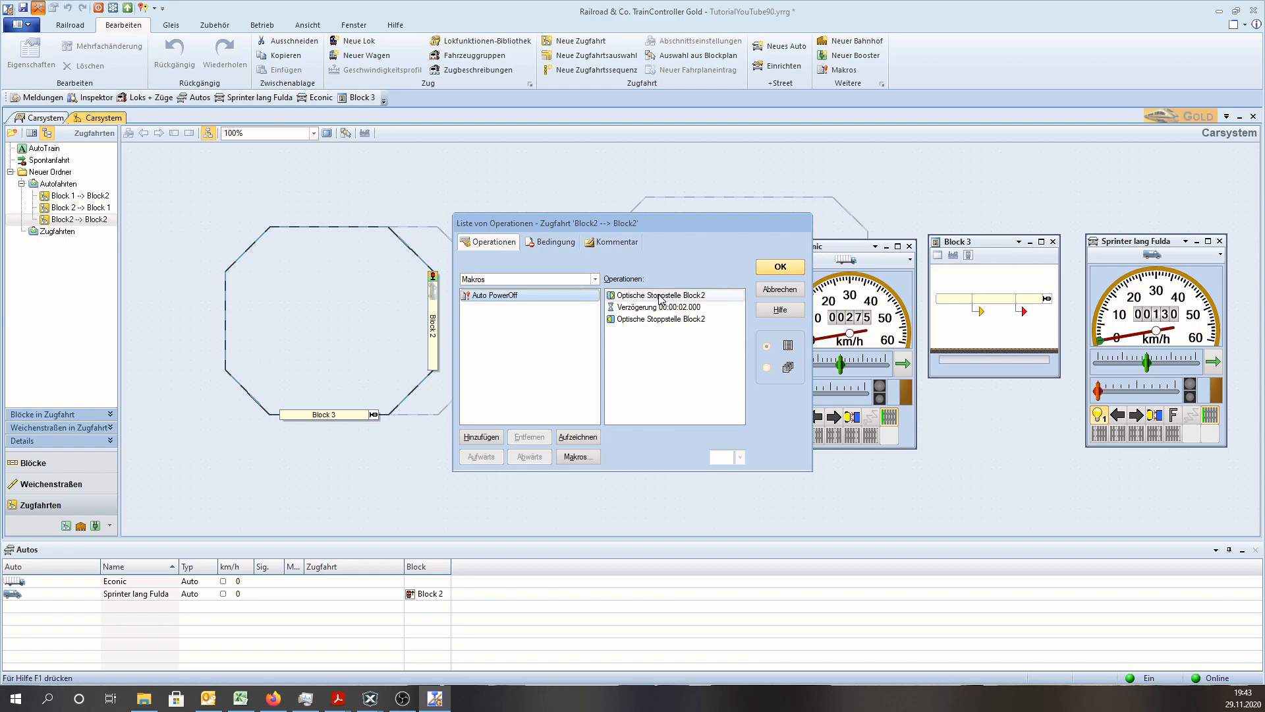
left_click(572, 456)
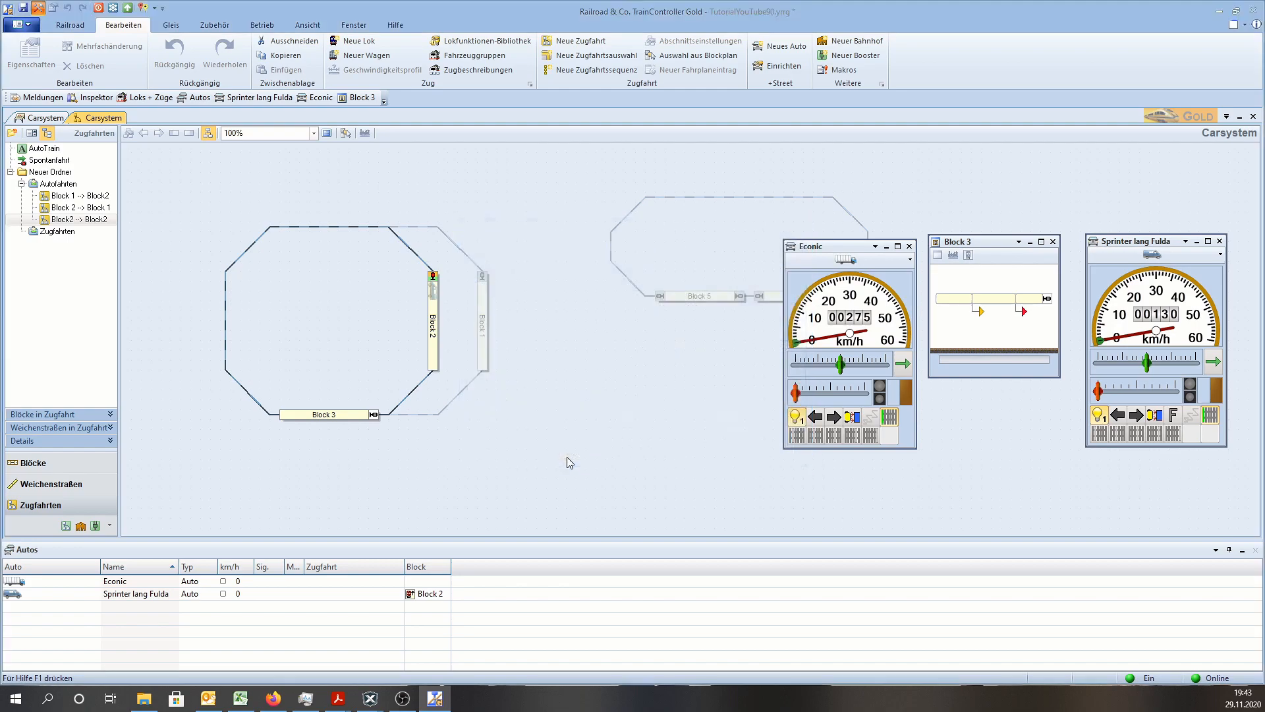
left_click(545, 418)
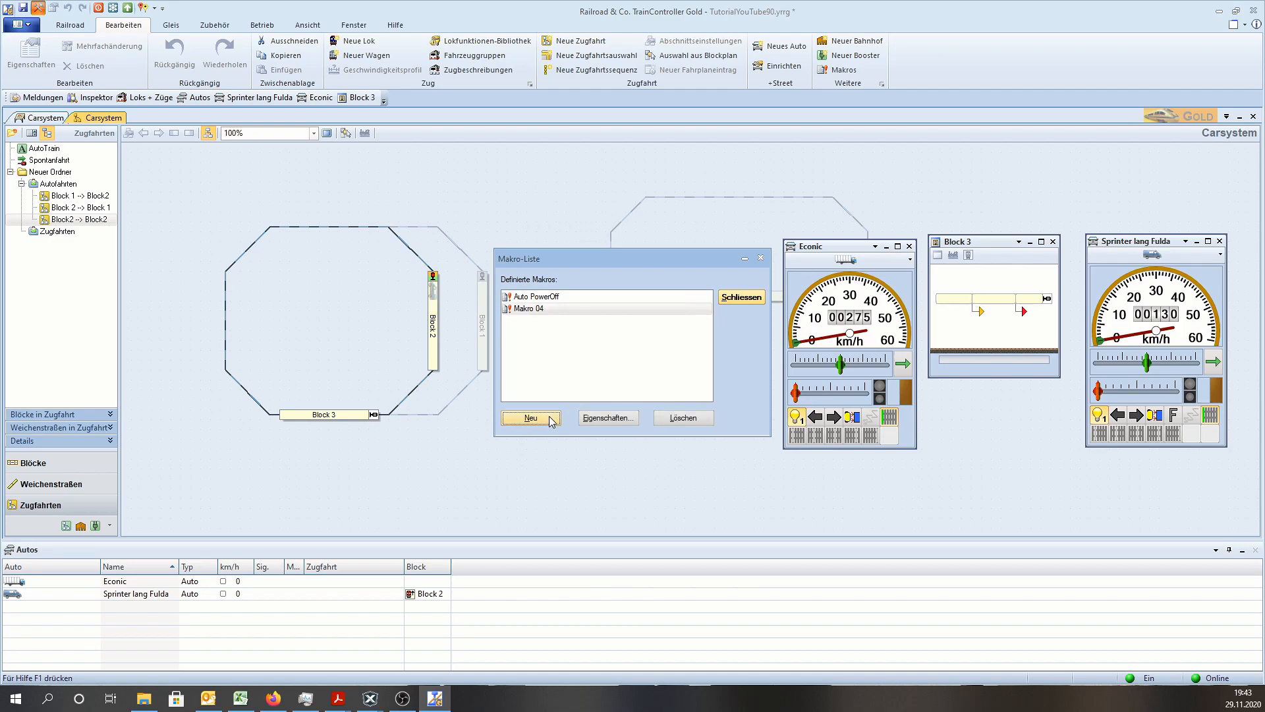
left_click(626, 416)
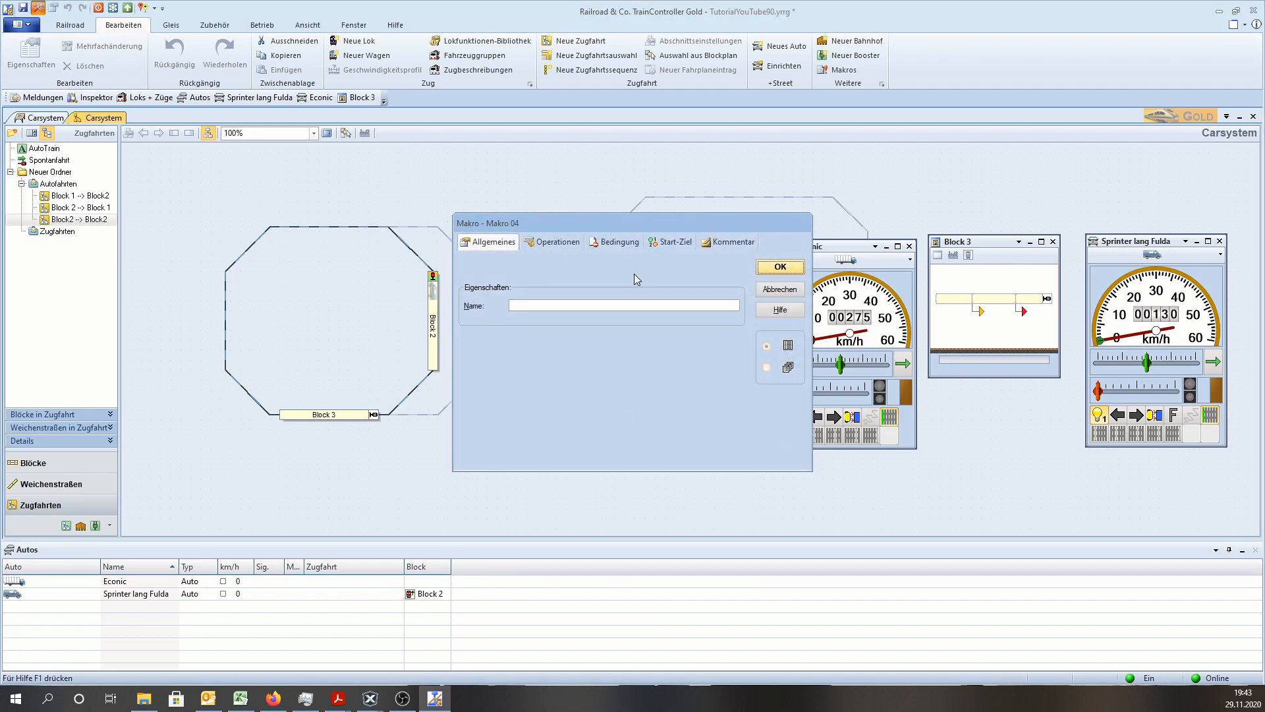
left_click(579, 304)
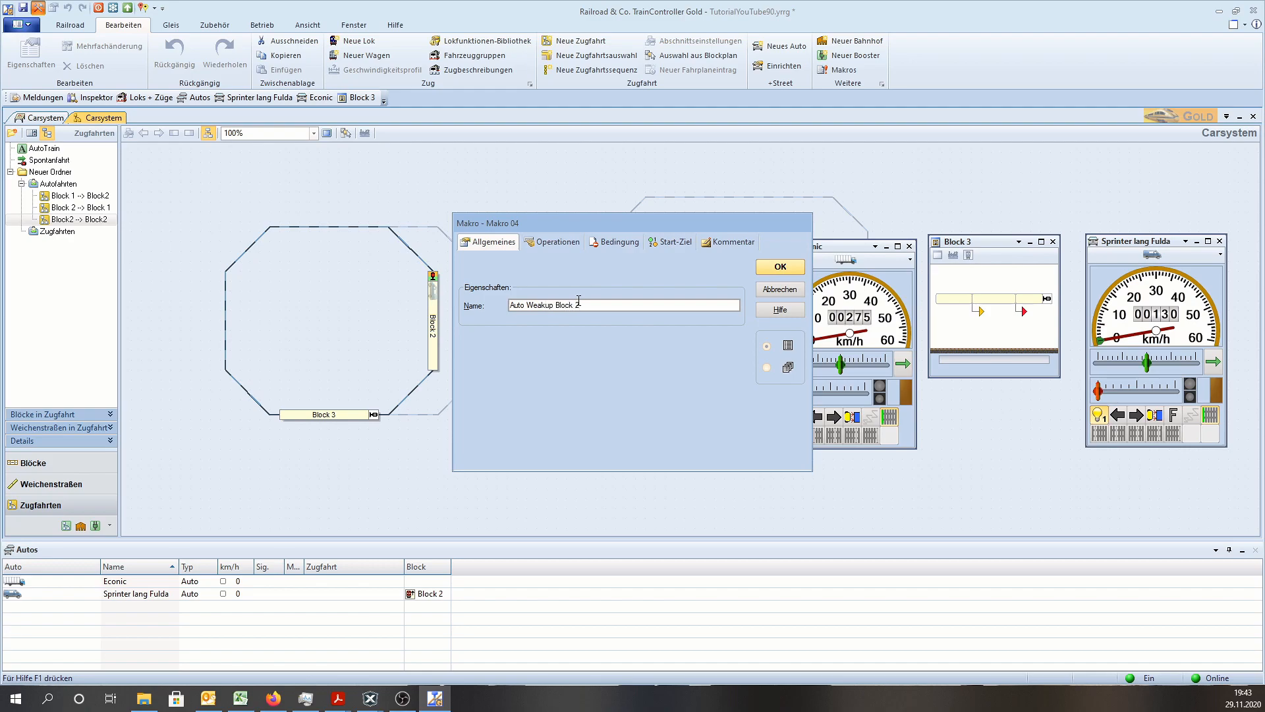
Step: Add the accessory Optische Stoppstelle Block2 to the operations of the macro Auto Weakup Block 2
left_click(557, 241)
left_click(497, 278)
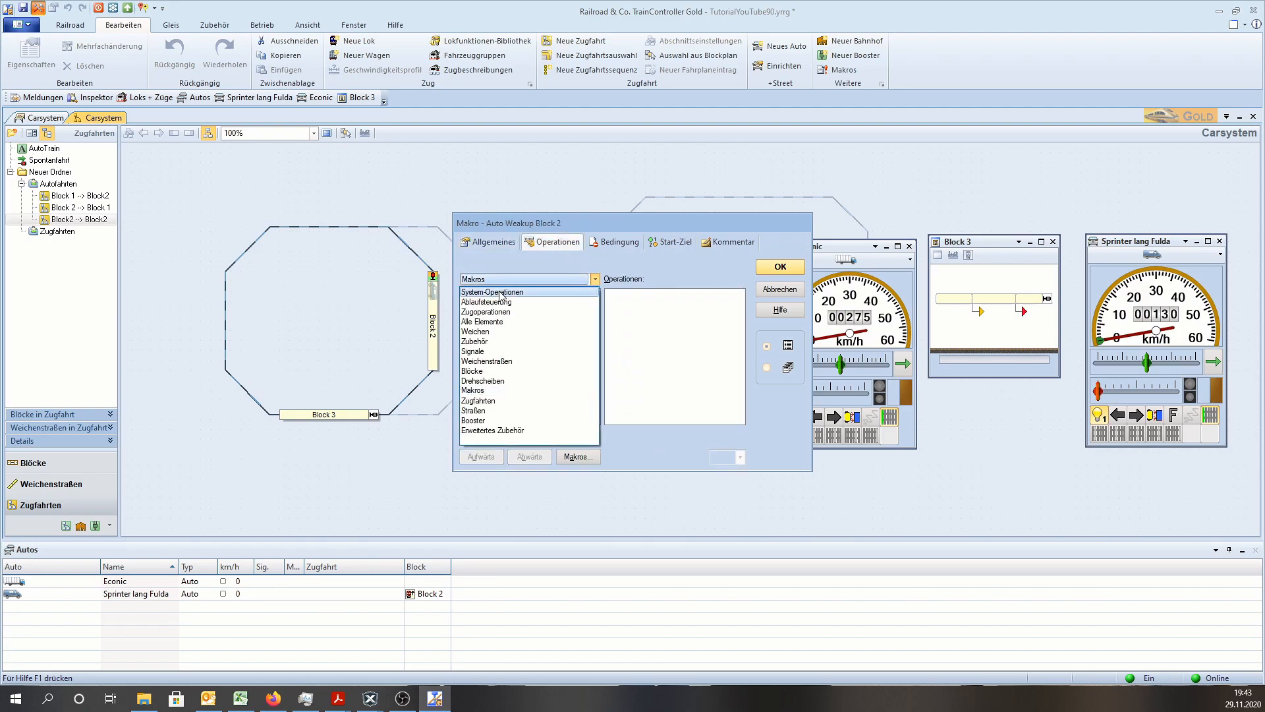
left_click(476, 341)
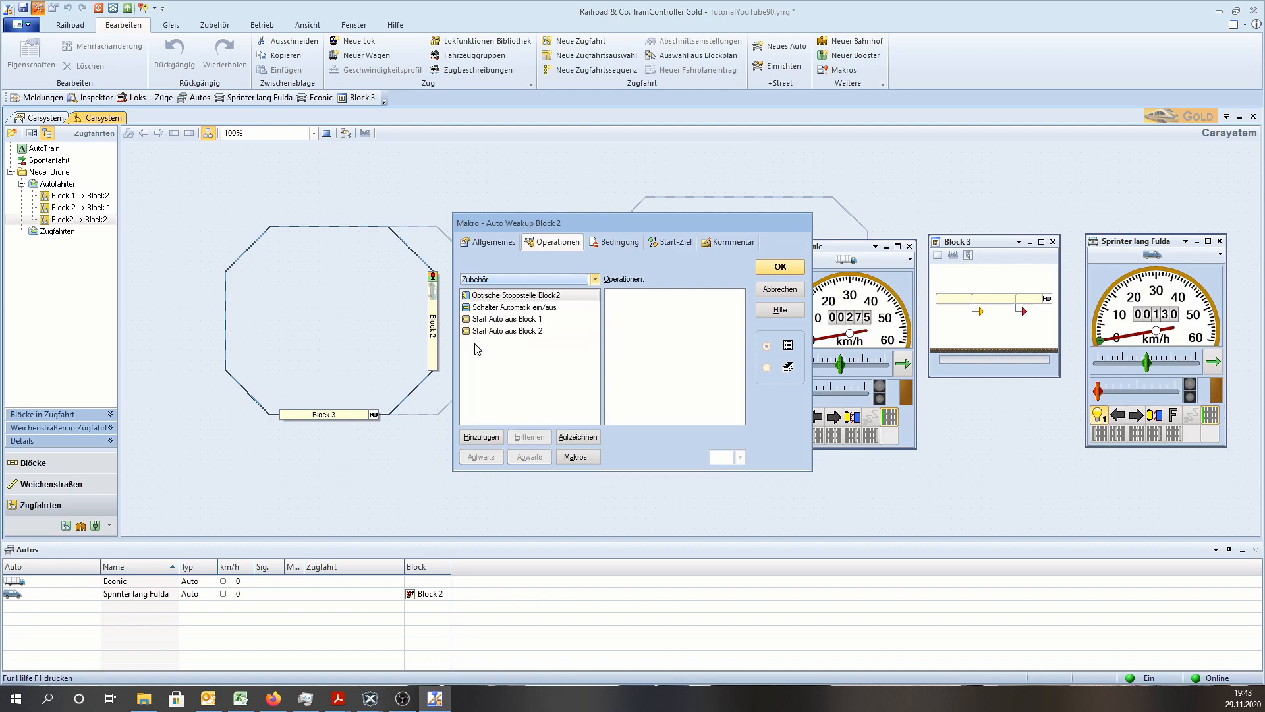
double_click(504, 295)
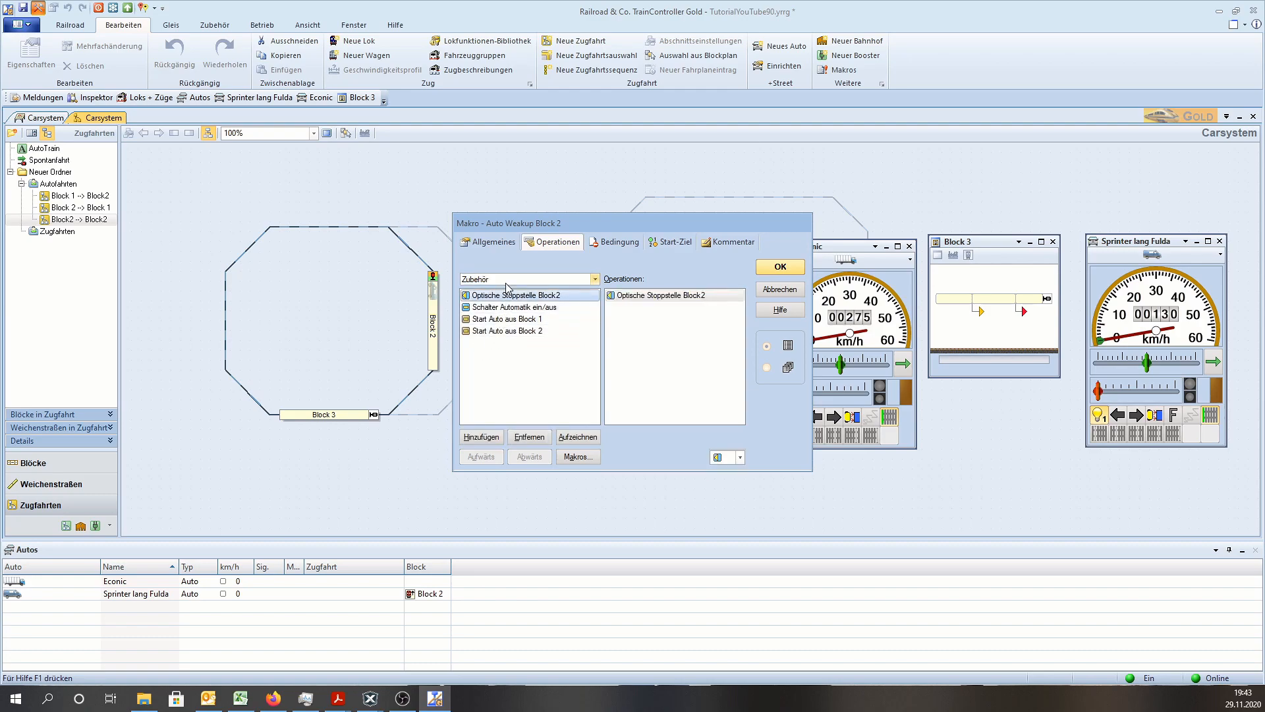
Step: Add a Verzögerung flow-control operation after Optische Stoppstelle Block2 in the macro Auto Weakup Block 2
left_click(508, 279)
left_click(487, 301)
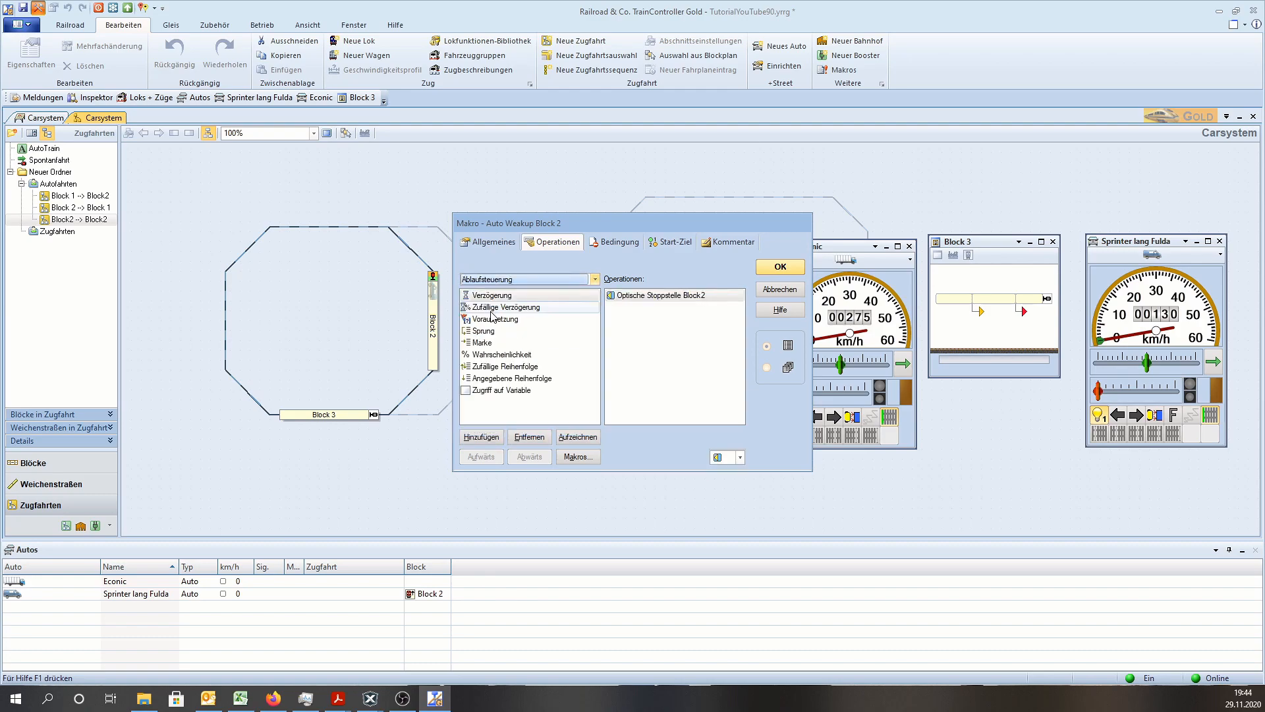
left_click(487, 297)
double_click(486, 297)
Step: Add Optische Stoppstelle Block2 a second time, after the Verzögerung in the macro Auto Weakup Block 2
left_click(507, 279)
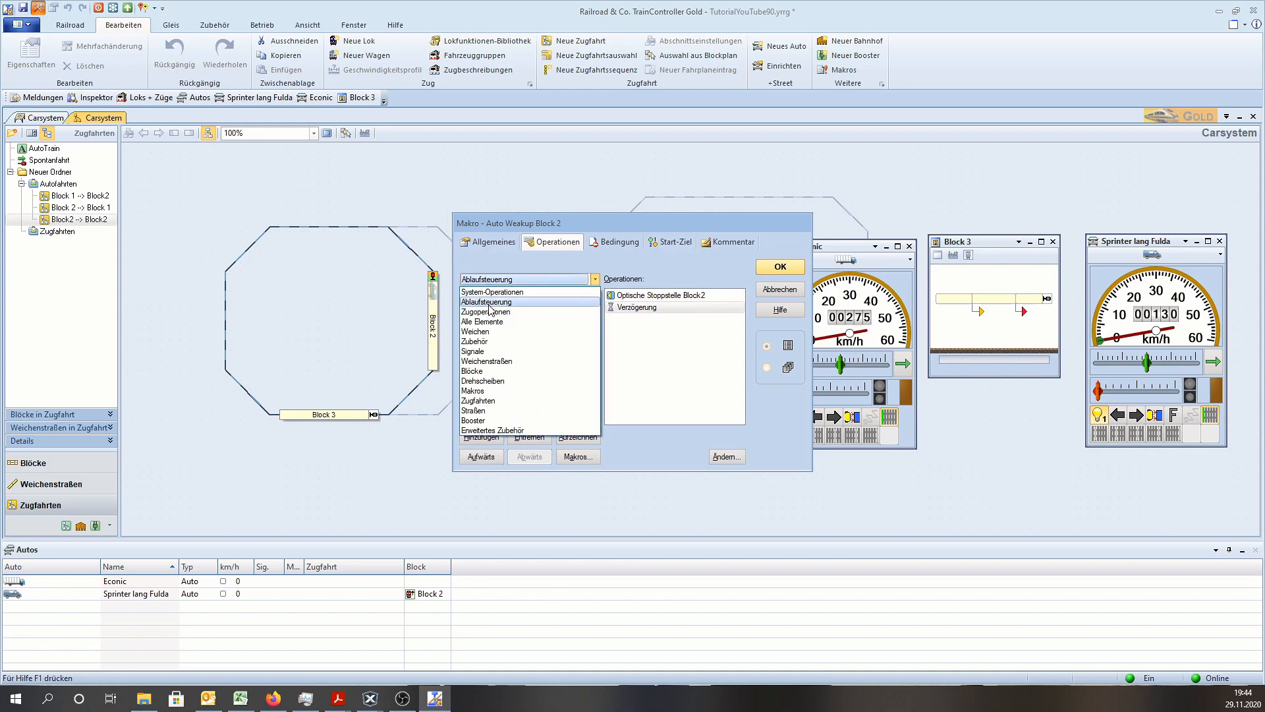
left_click(484, 341)
left_click(487, 306)
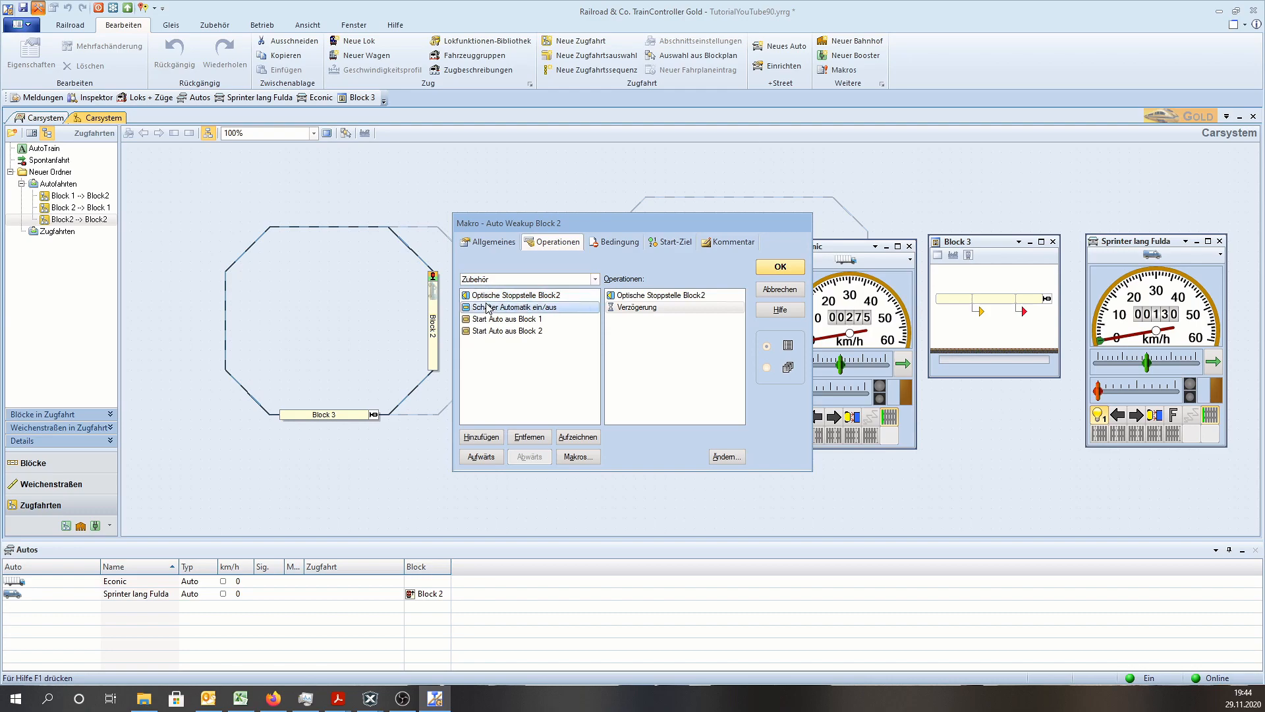
double_click(487, 295)
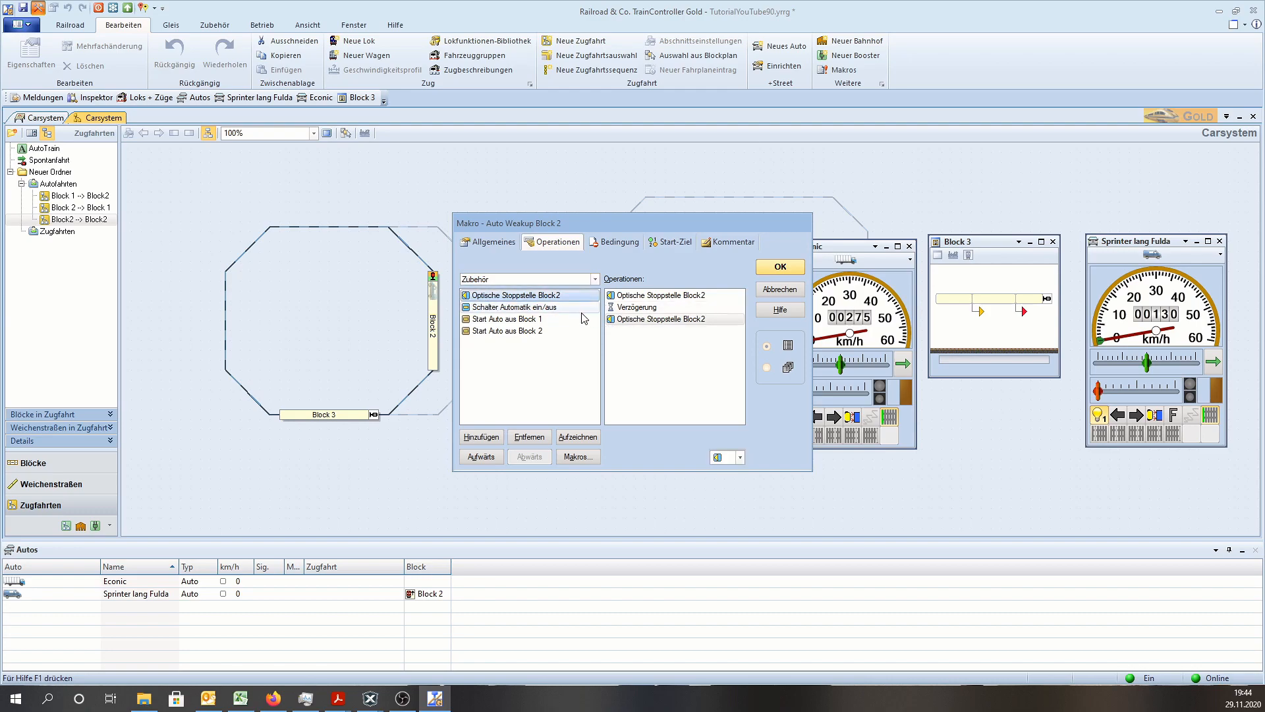
Step: Set the first Optische Stoppstelle Block2 operation of the macro Auto Weakup Block 2 to Zustand 2
left_click(622, 295)
left_click(740, 456)
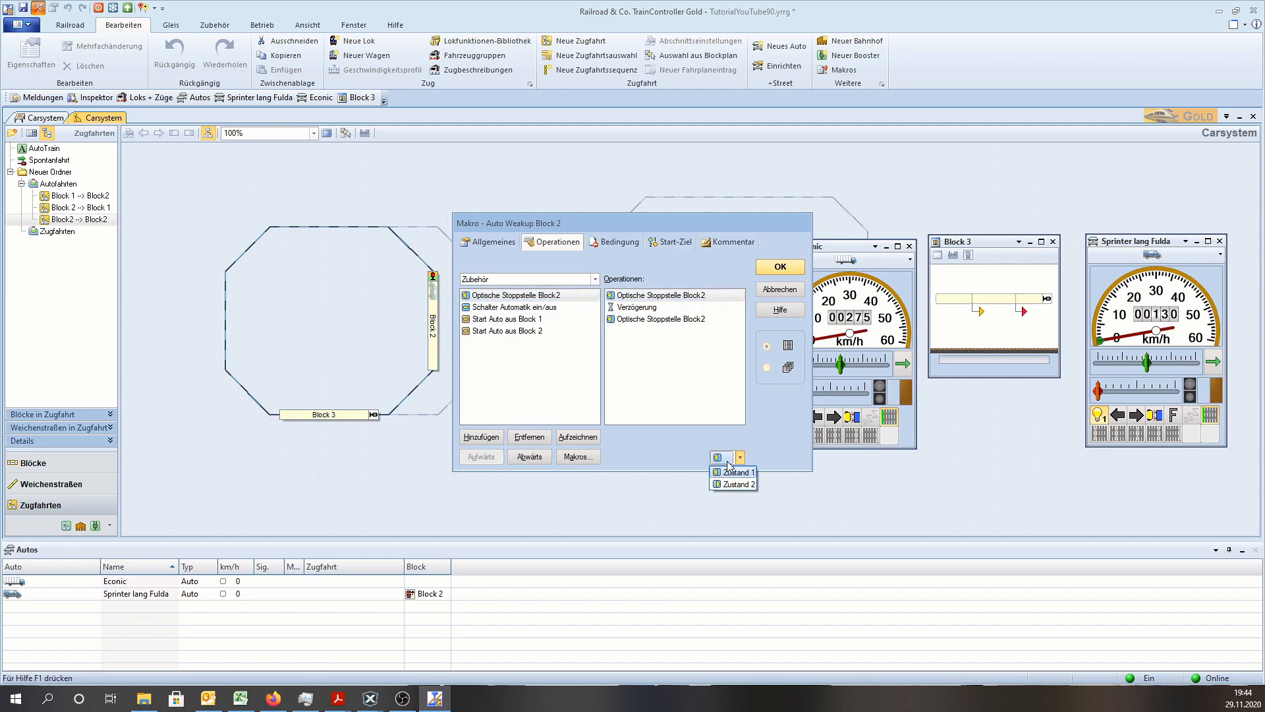
left_click(736, 484)
Step: Set the Verzögerung in the macro Auto Weakup Block 2 to 2 seconds, then save the macro and close the macro list
double_click(636, 307)
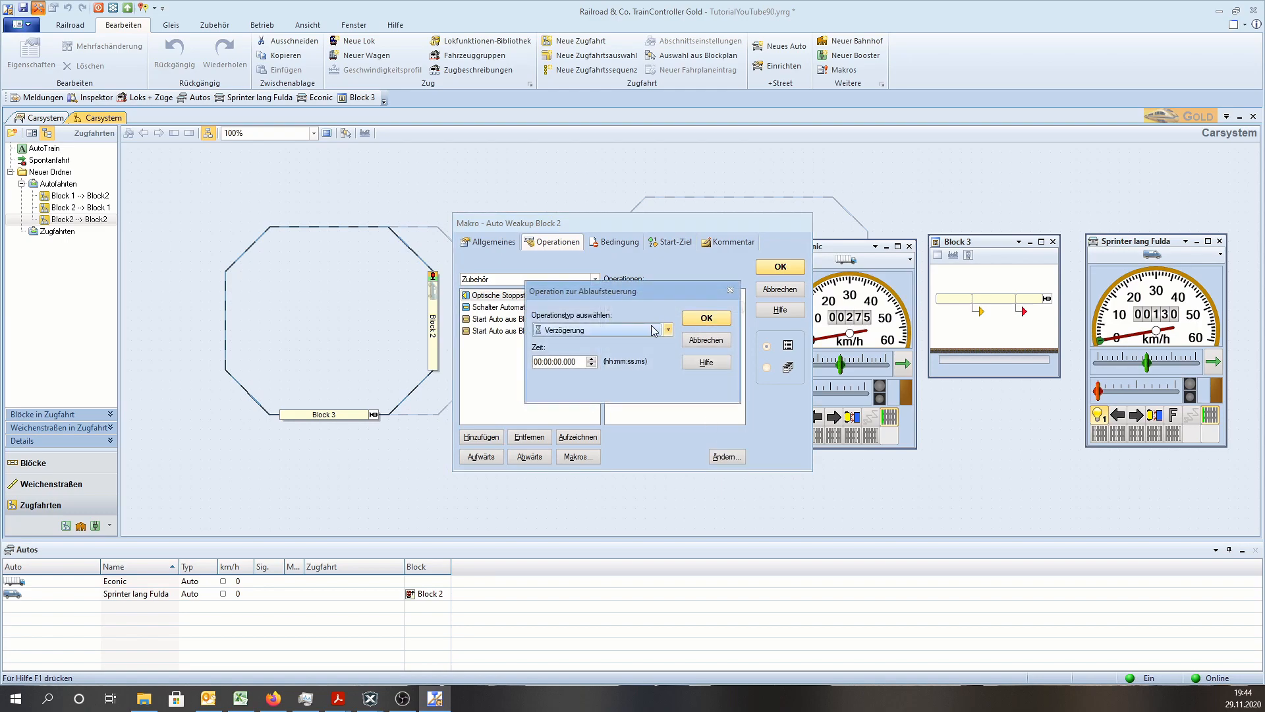
left_click(557, 362)
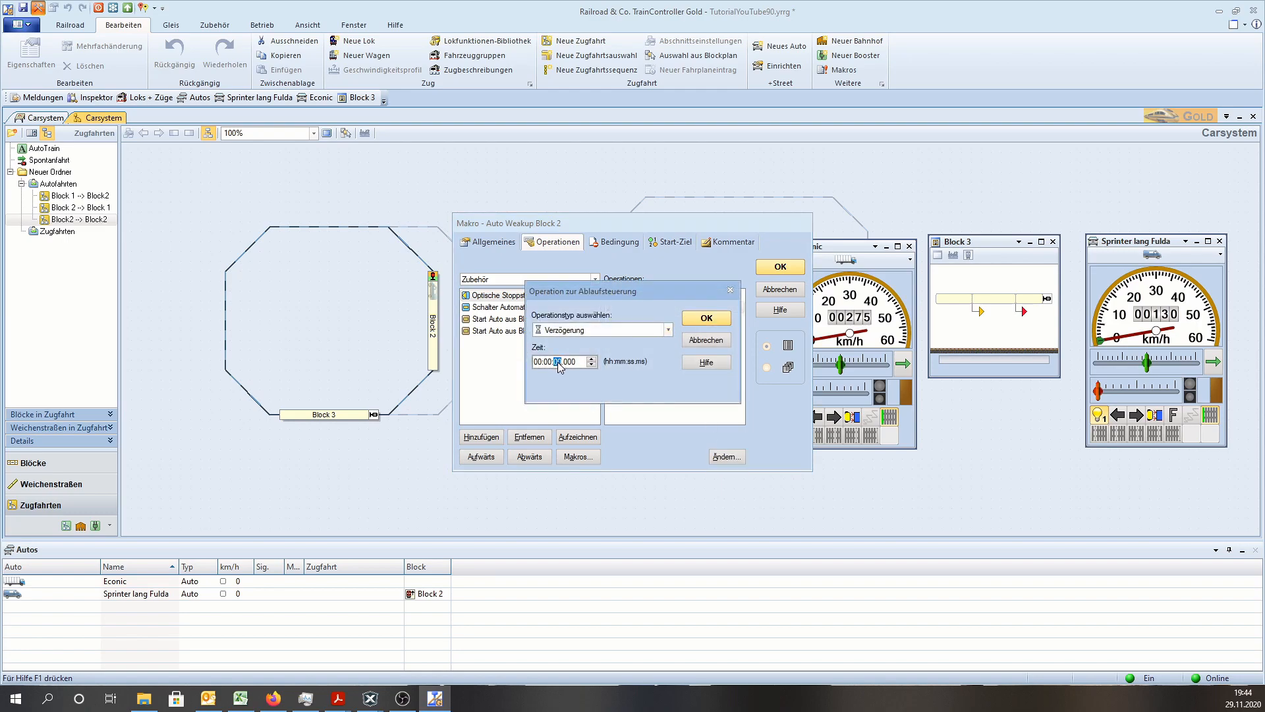
type("2")
left_click(706, 318)
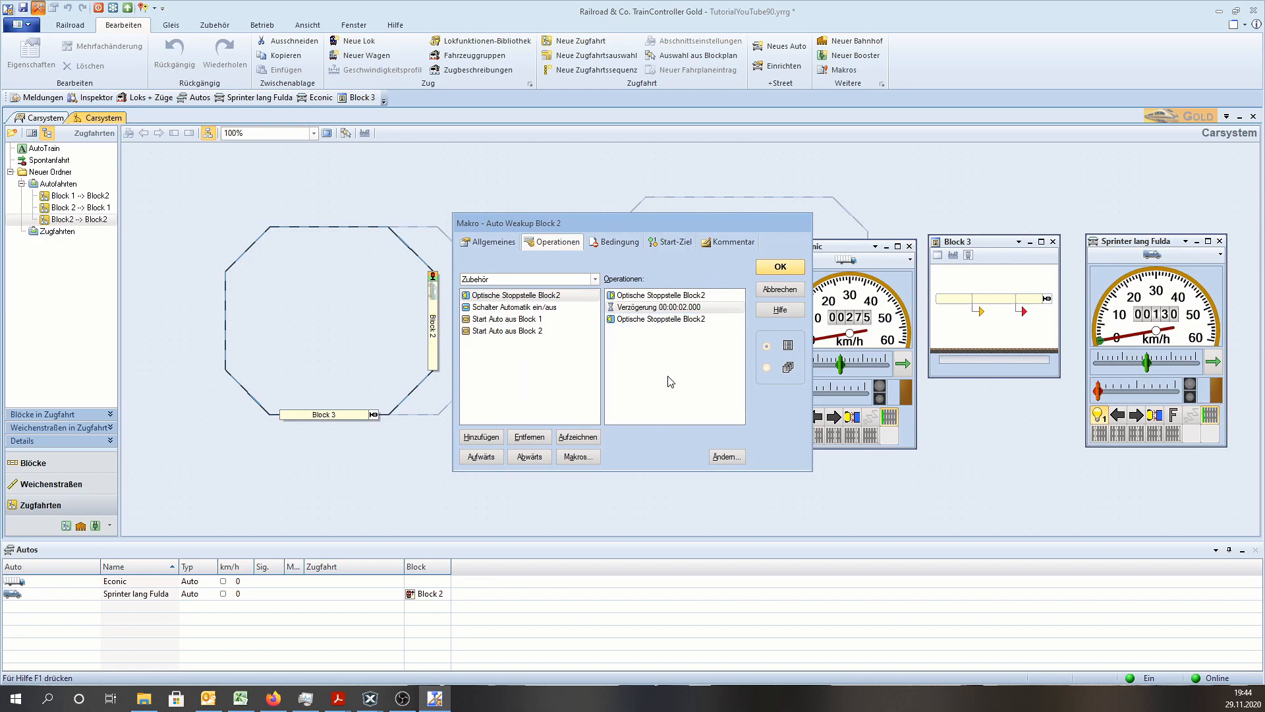
left_click(482, 245)
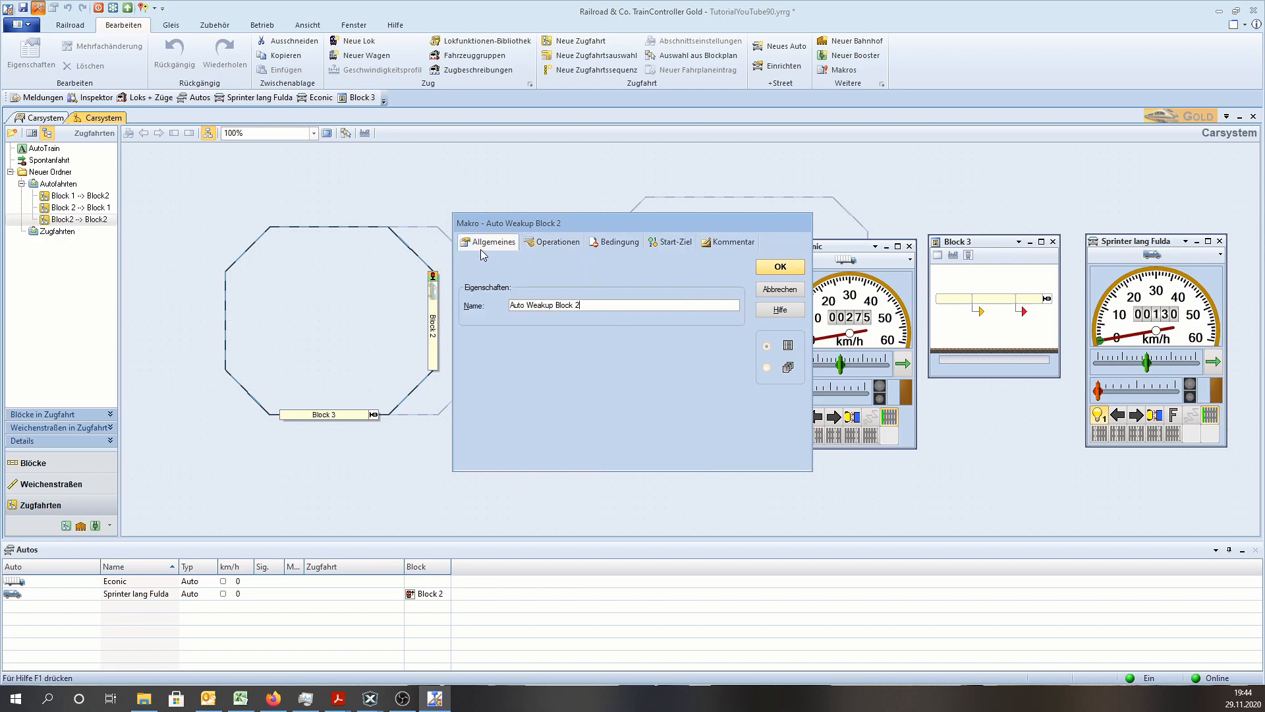
left_click(790, 267)
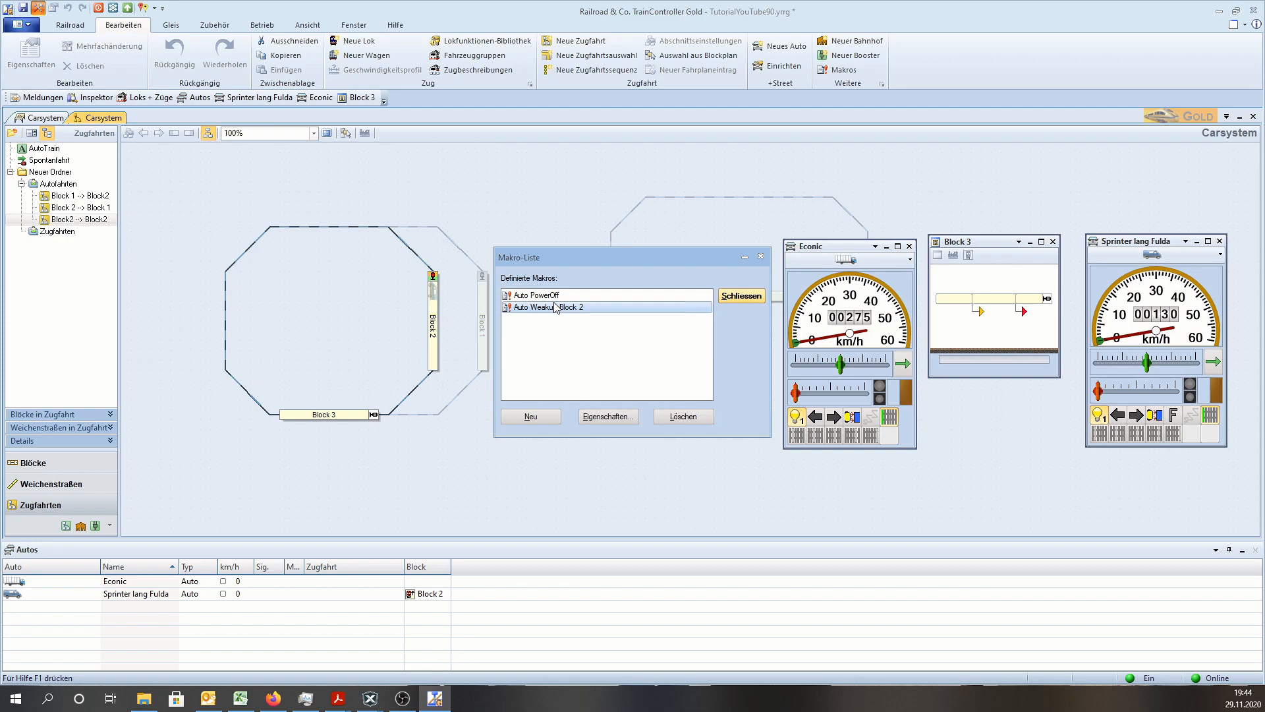
left_click(739, 297)
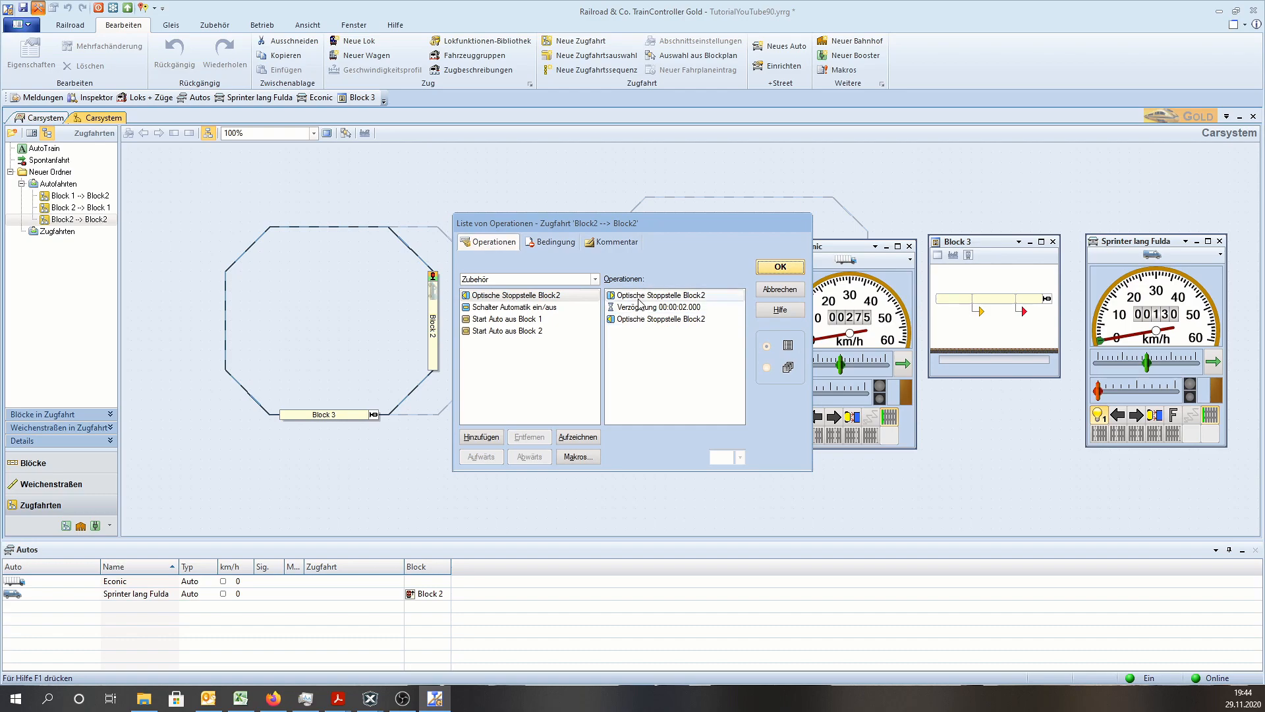
Step: Delete the two Optische Stoppstelle Block2 entries and the Verzögerung from the start operations of the run Block2 --> Block2
left_click(637, 319)
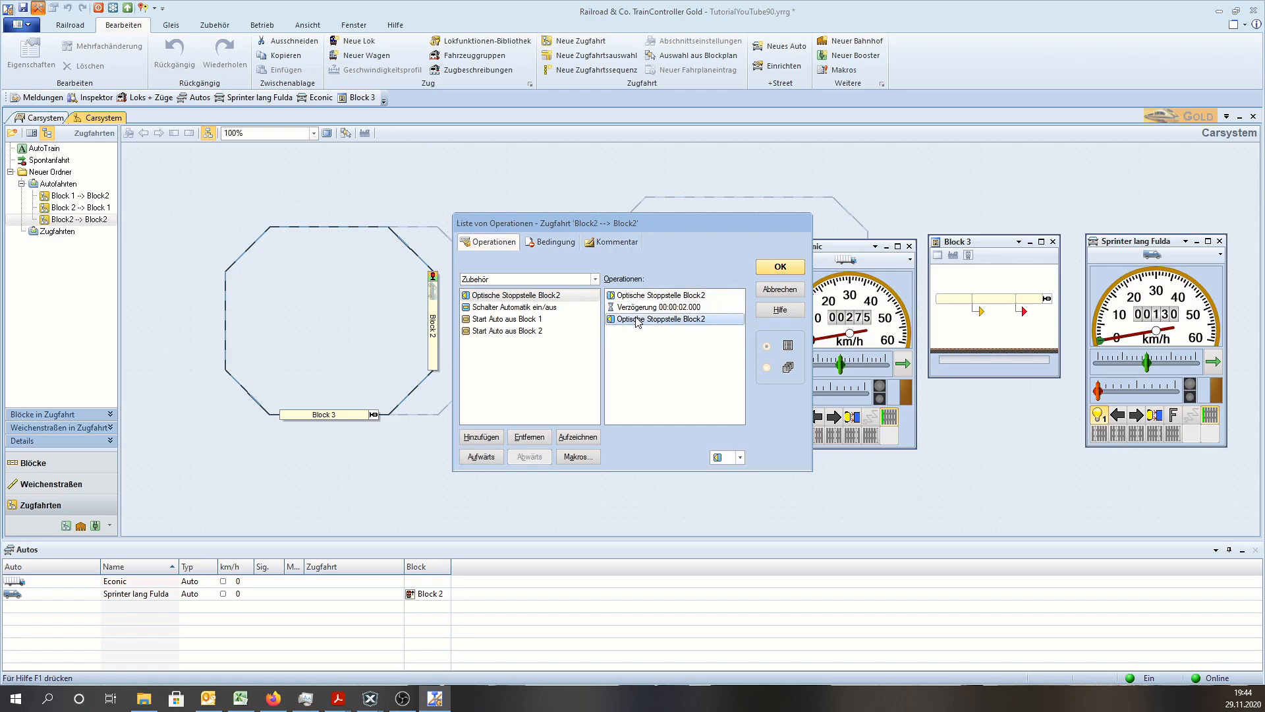
key("Delete")
key("Delete")
Step: Add the macro Auto Weakup Block 2 as the start operation of the run Block2 --> Block2 and save the run's properties
left_click(594, 279)
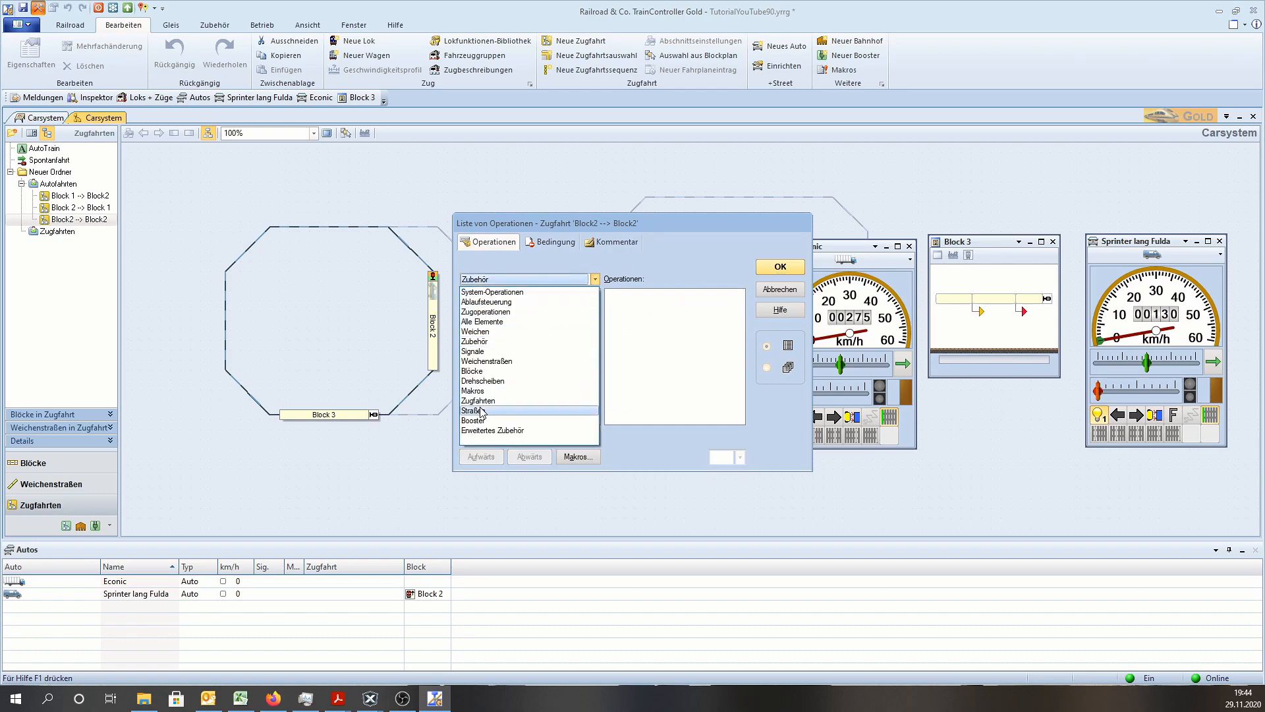
left_click(476, 390)
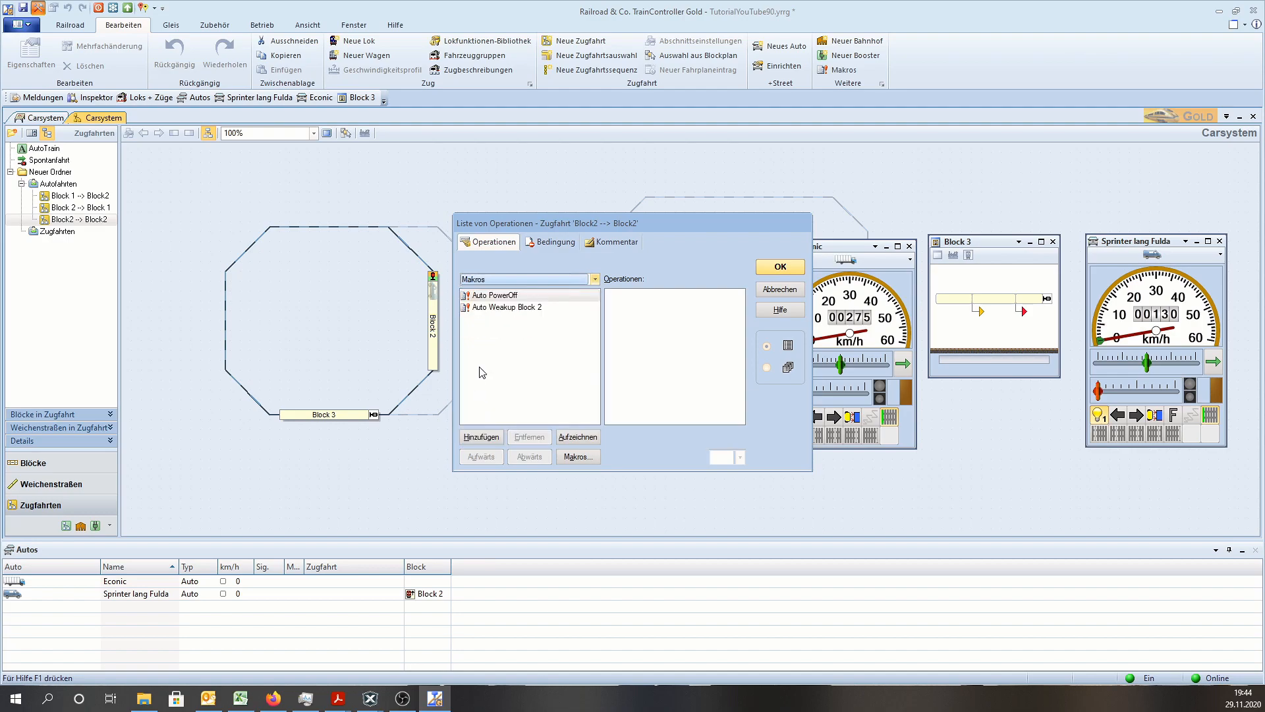
left_click(512, 308)
double_click(511, 311)
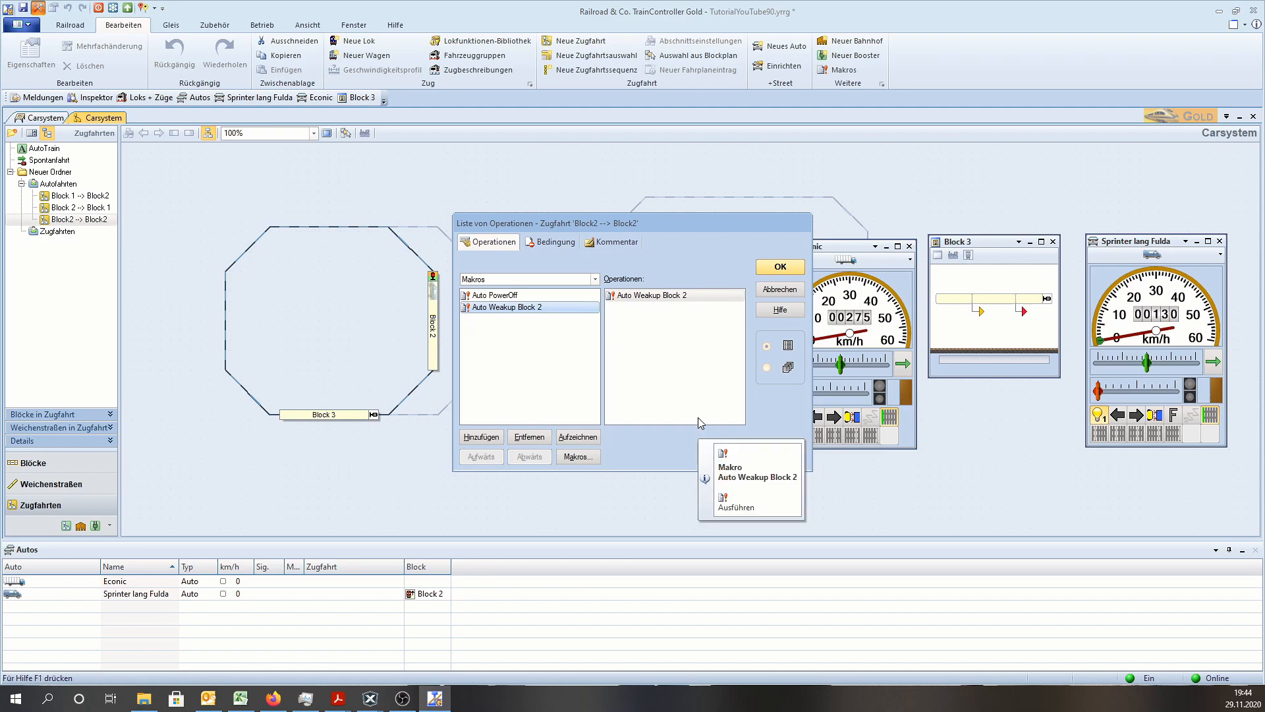
left_click(761, 268)
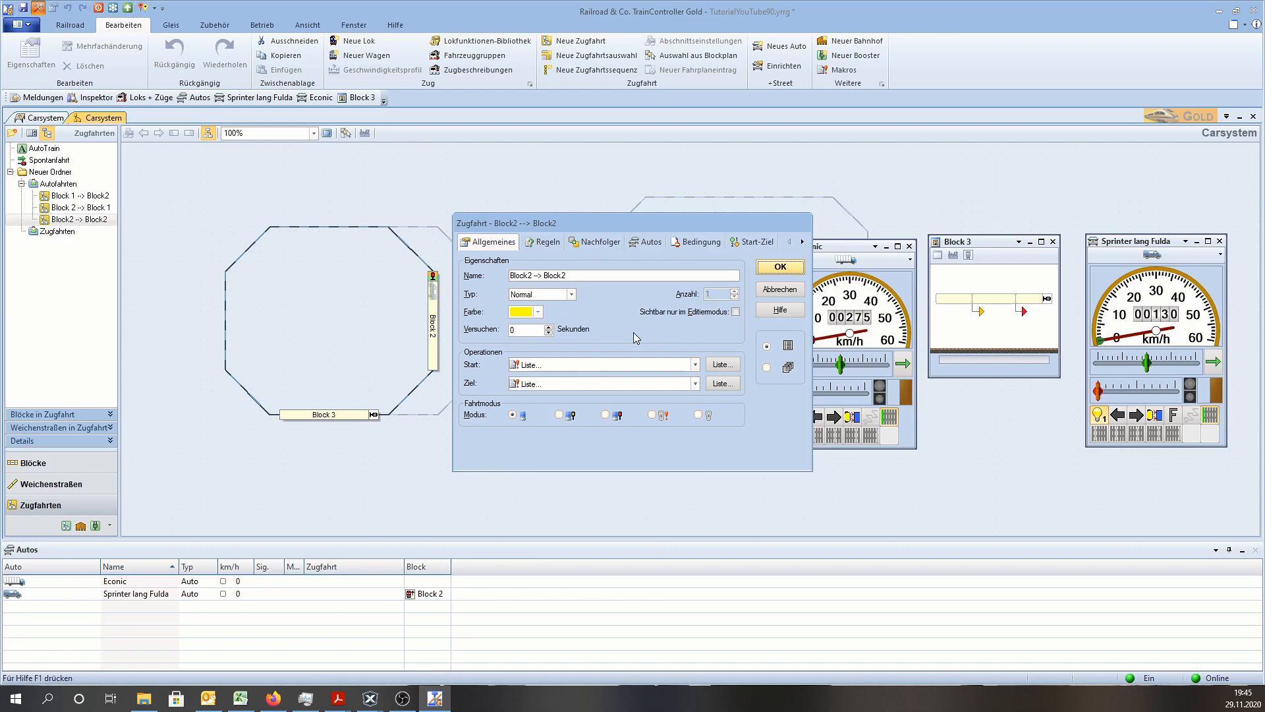
left_click(780, 267)
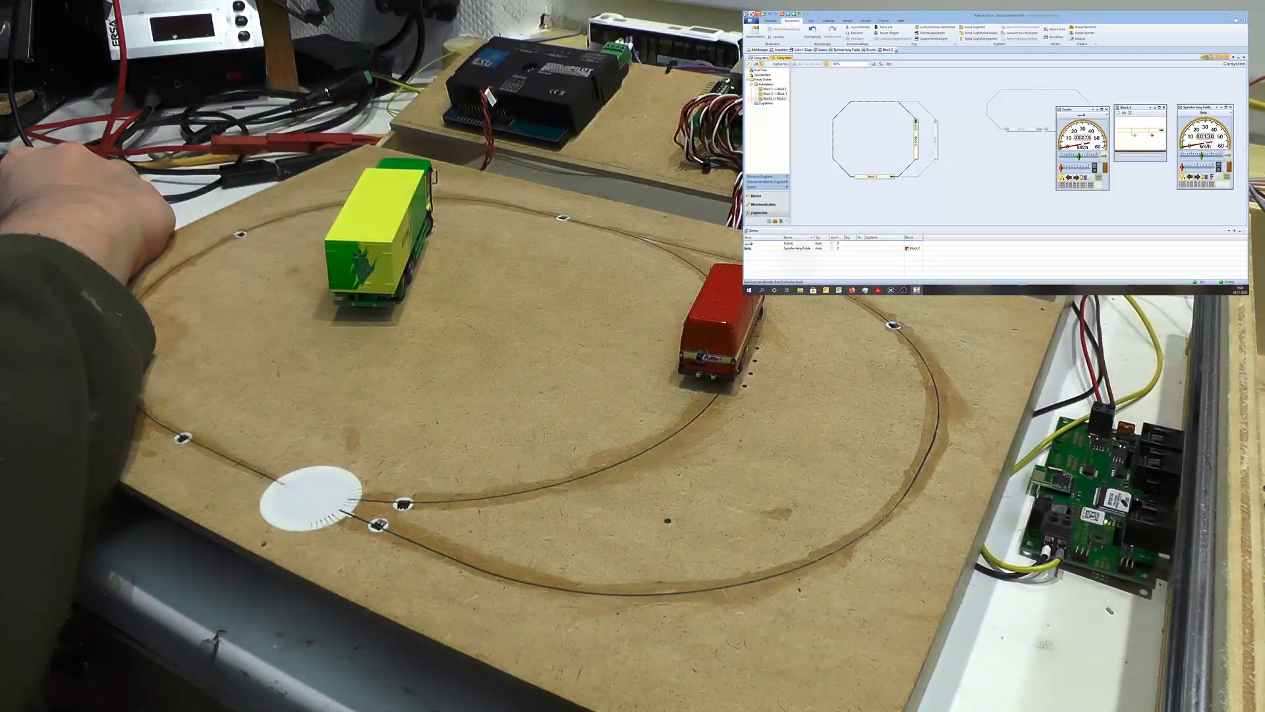
Step: Leave edit mode and start the run Block2 --> Block2 to test it with the car standing in Block 2
left_click(759, 15)
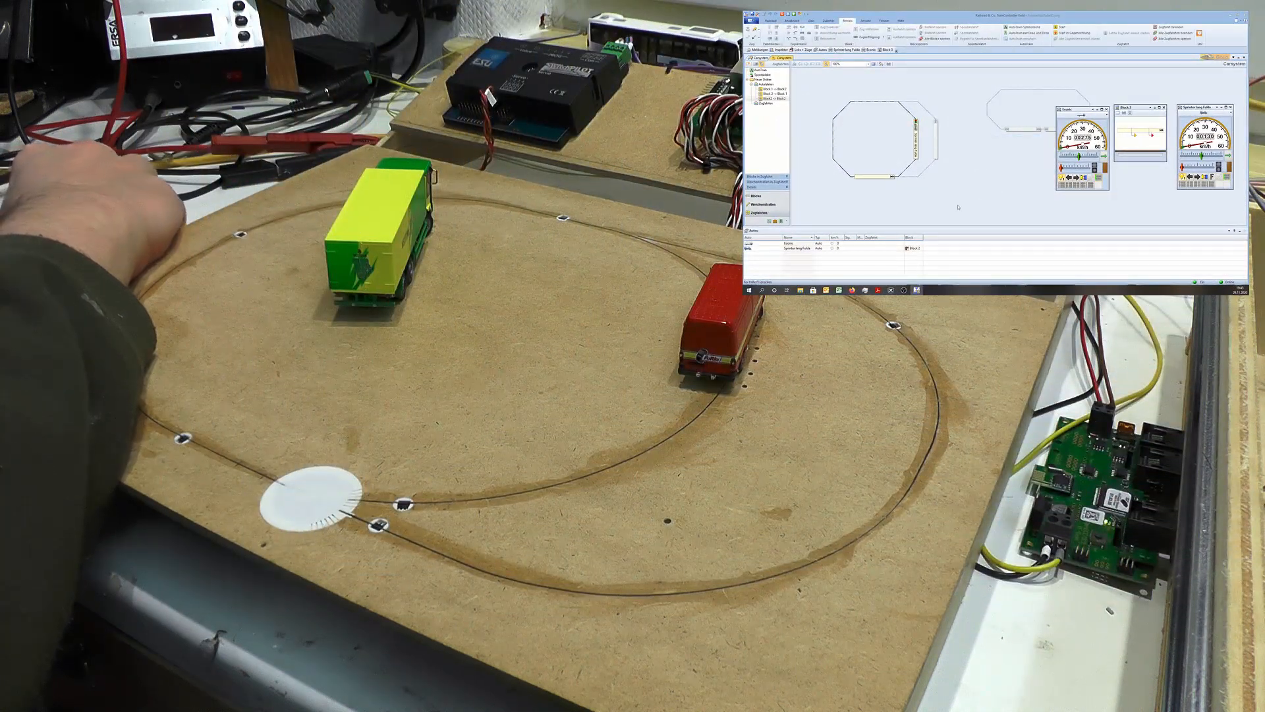
right_click(776, 99)
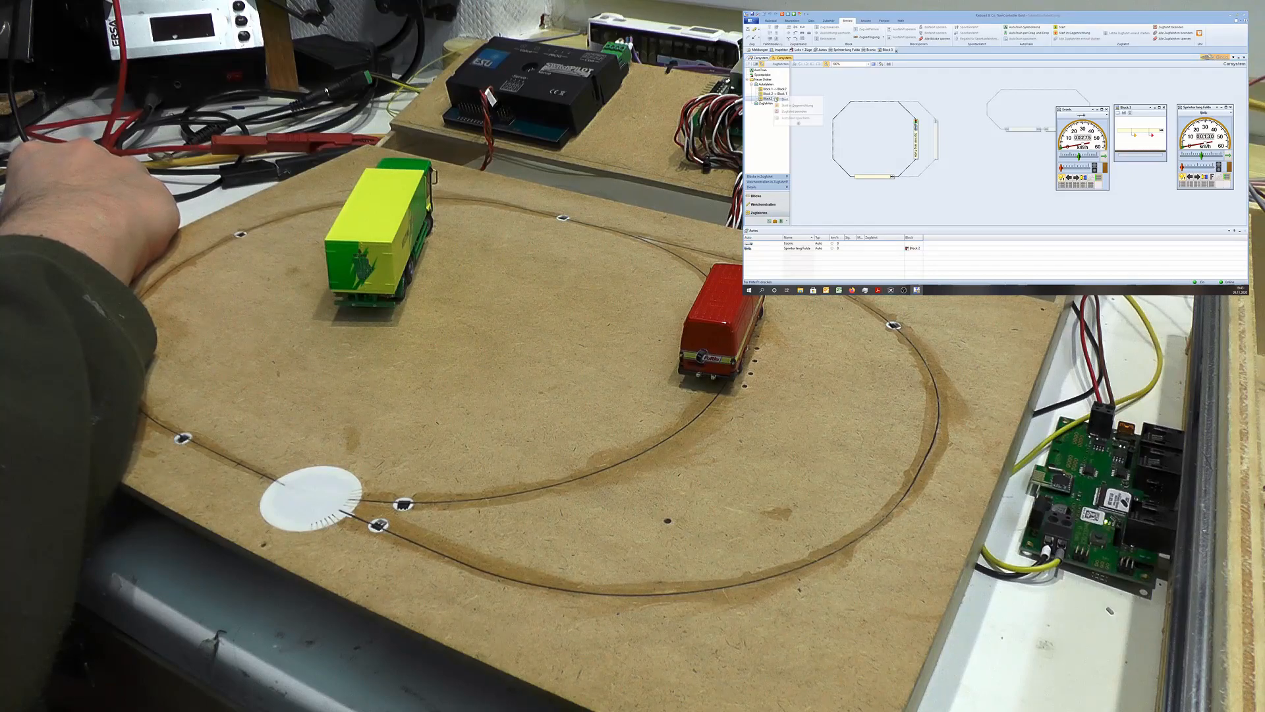
left_click(785, 102)
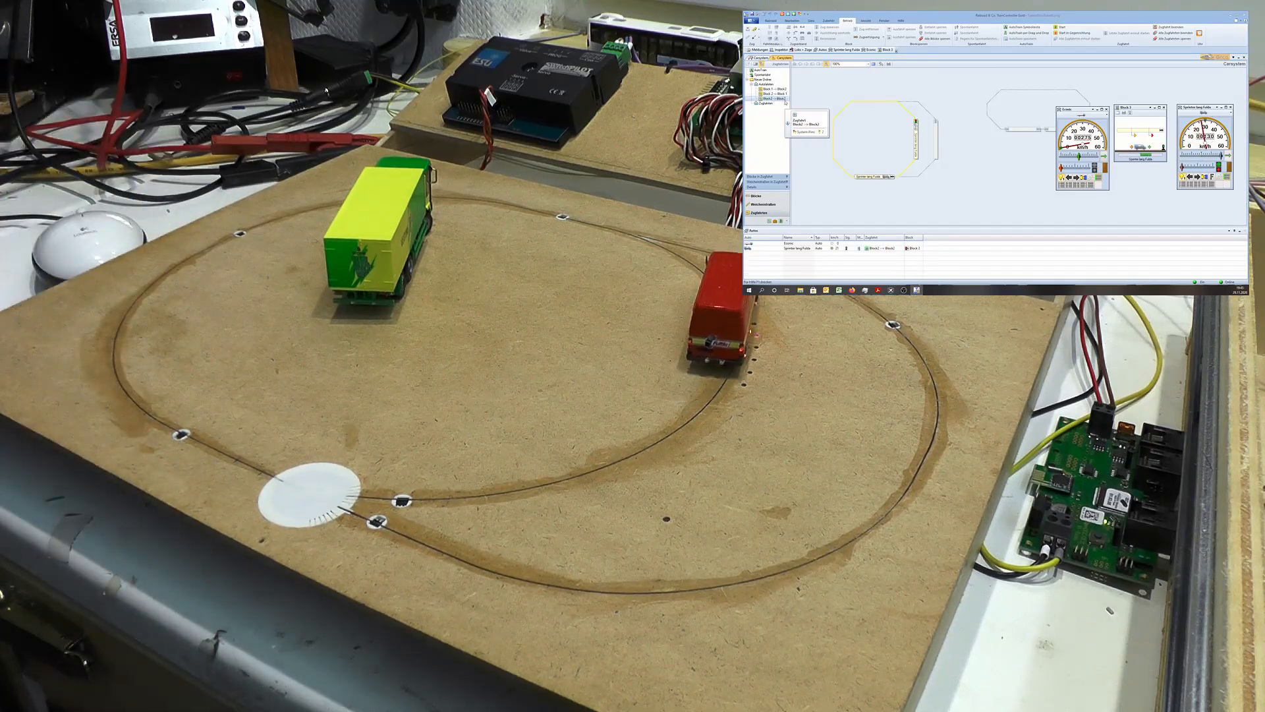